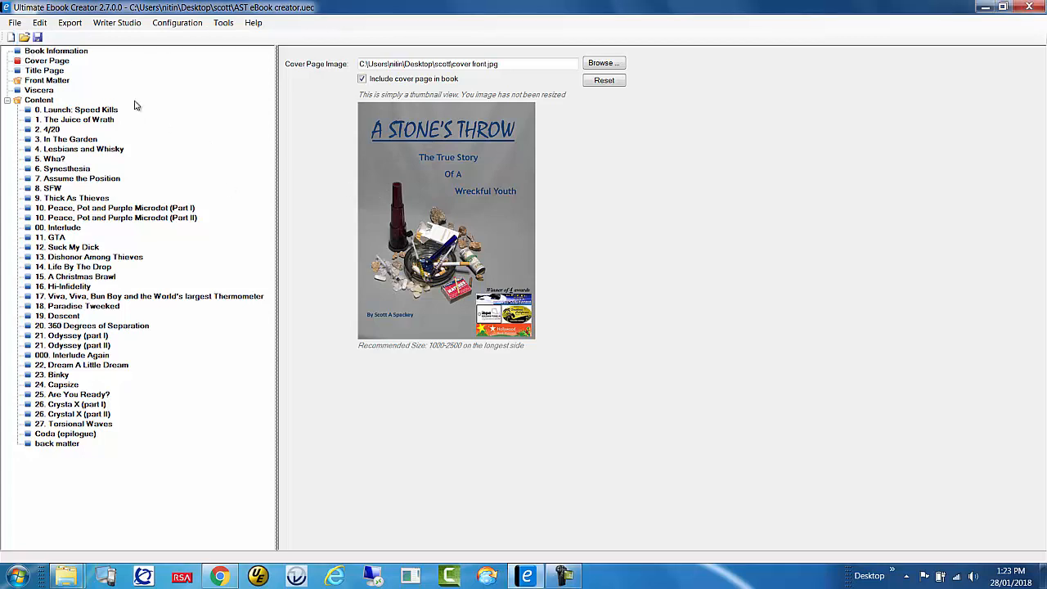
- Start a new blank project and enable Show Chapter/Section Ids in the general preferences
left_click(11, 38)
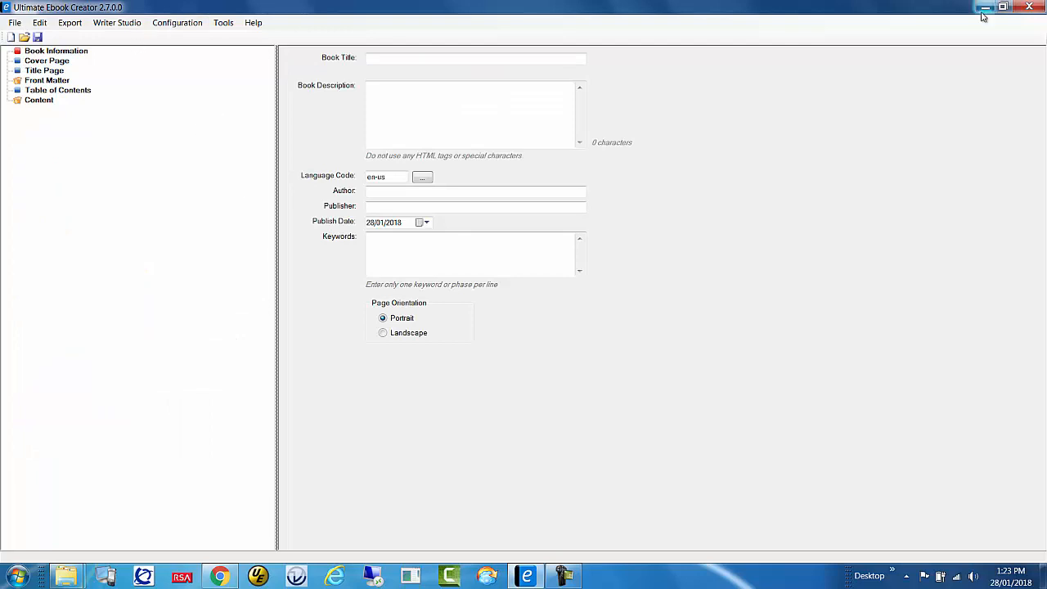
left_click(176, 23)
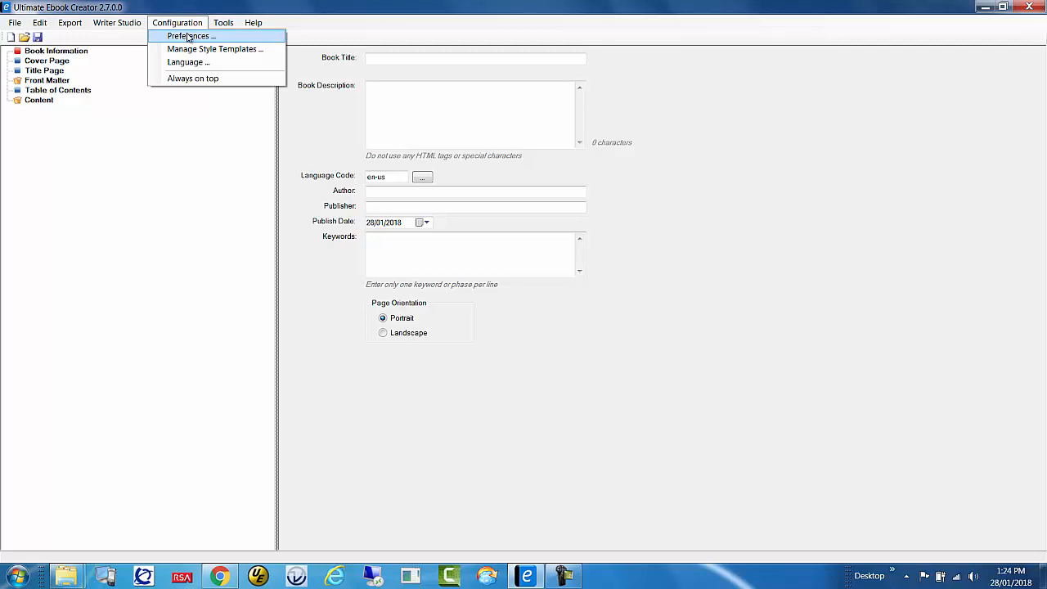
left_click(188, 37)
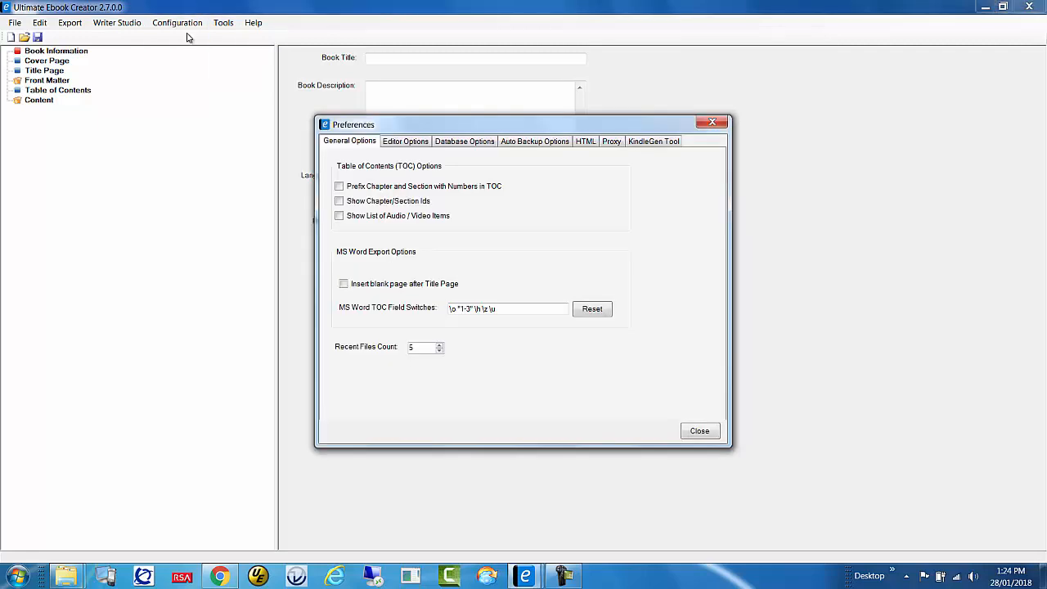
left_click(354, 205)
left_click(699, 431)
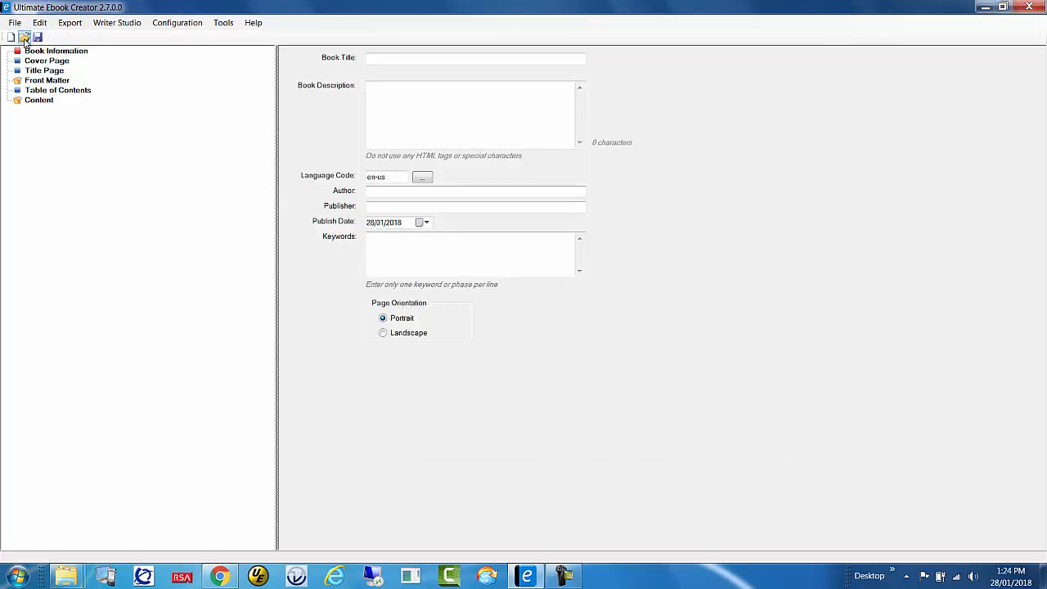
- Open the ebook project file AST eBook creator.uec
left_click(26, 38)
left_click(212, 120)
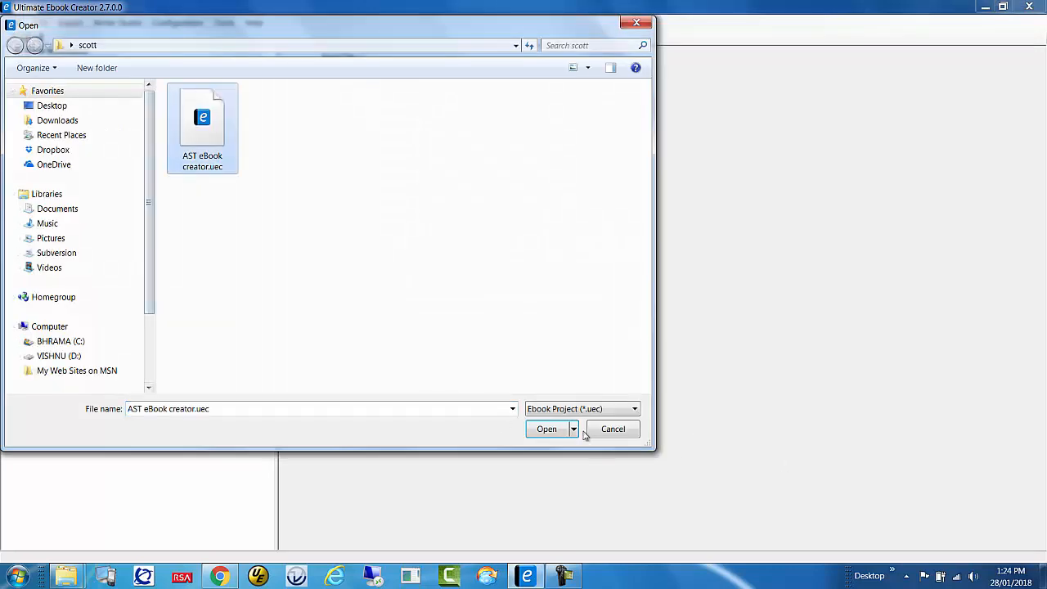
left_click(547, 430)
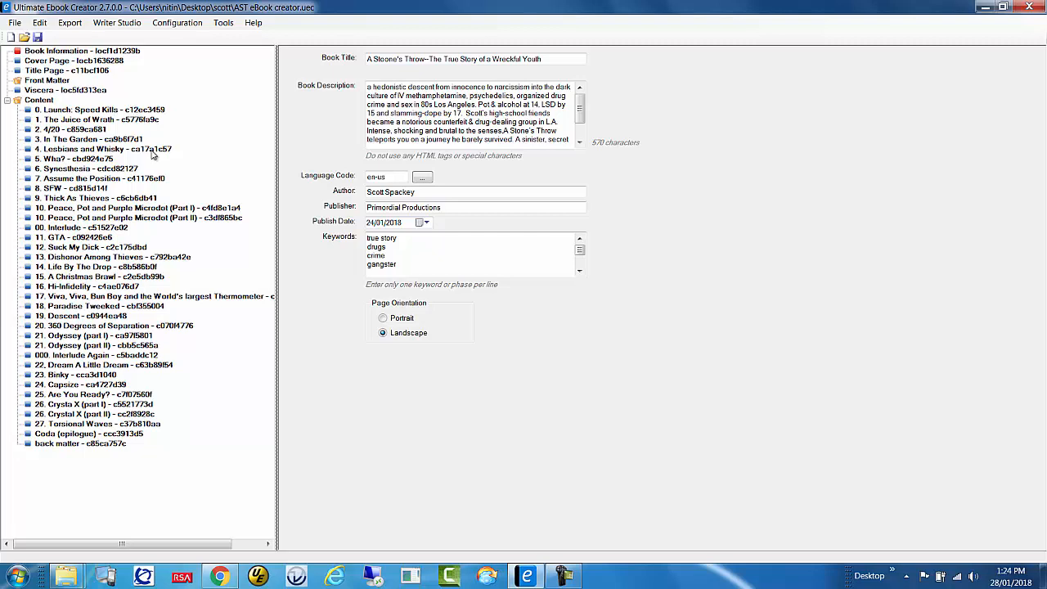
- Export the book in EPUB format as AST eBook creator.epub and open the exported file's location
left_click(69, 23)
left_click(123, 49)
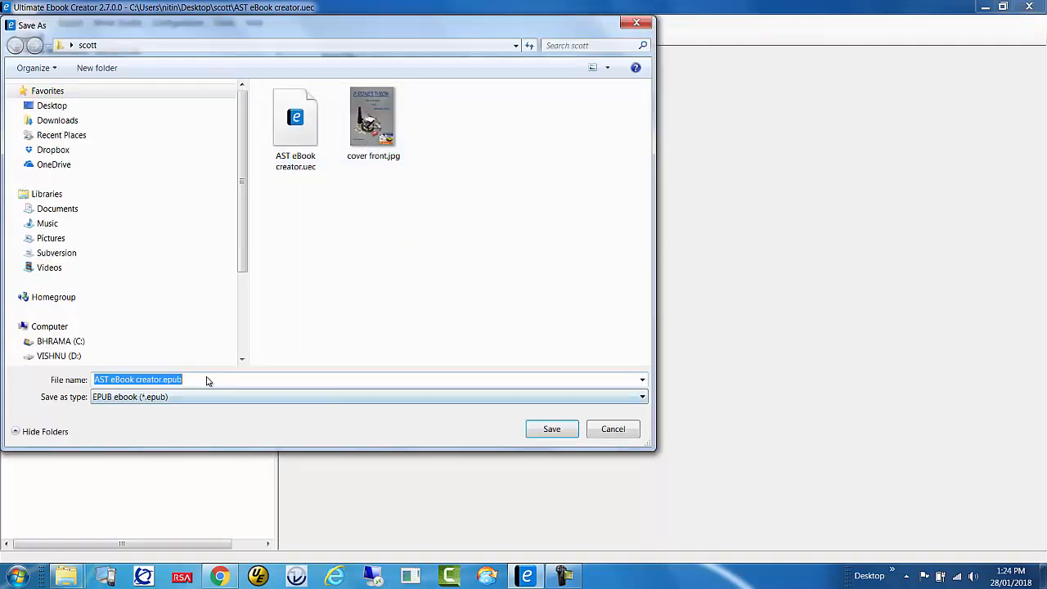
left_click(552, 429)
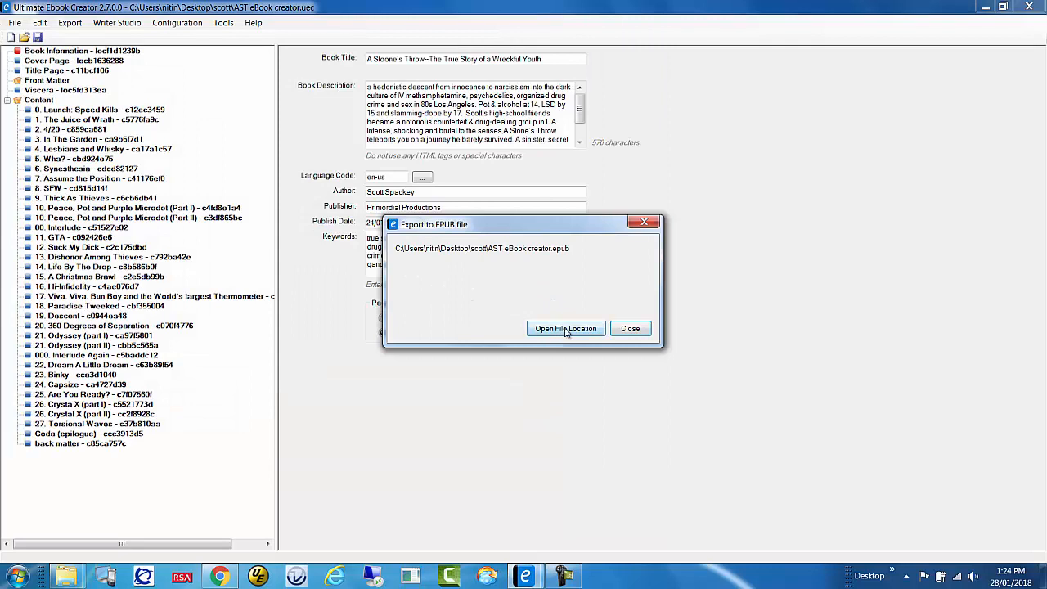
left_click(566, 330)
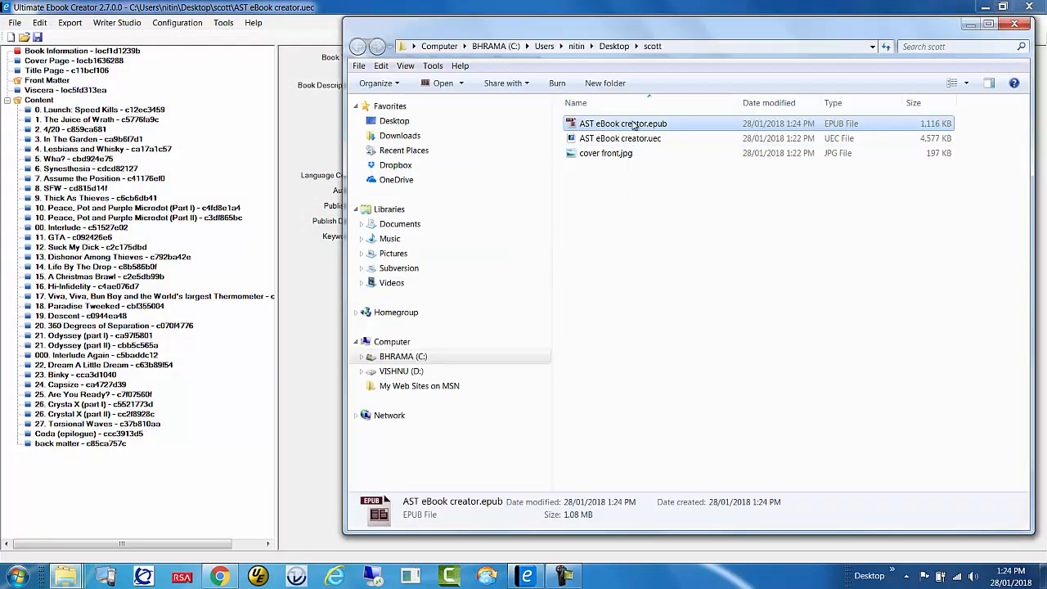
- Copy the full path of the folder containing the exported EPUB
left_click(687, 47)
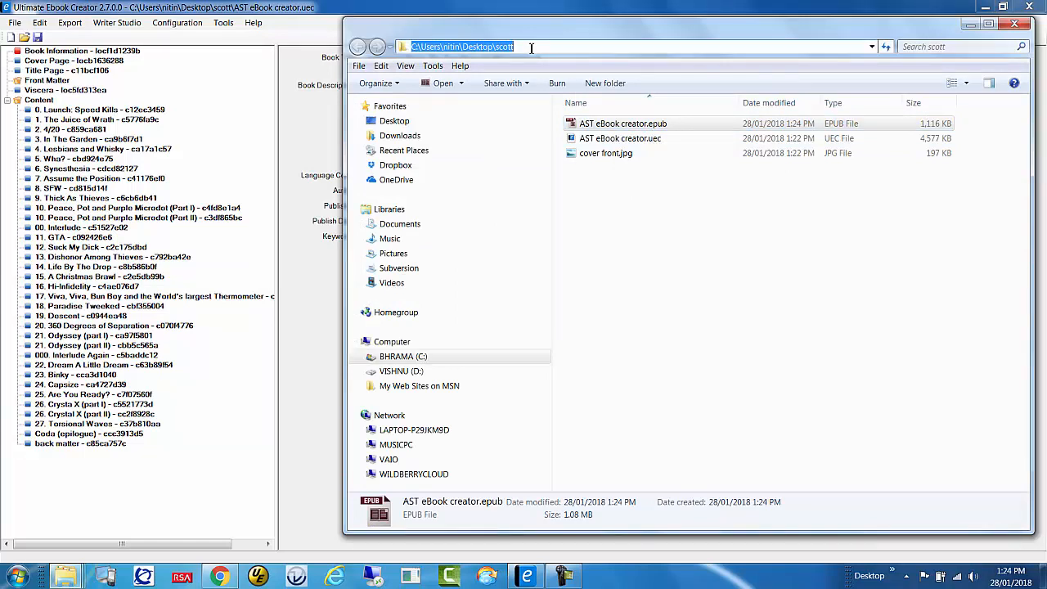
right_click(477, 47)
left_click(489, 85)
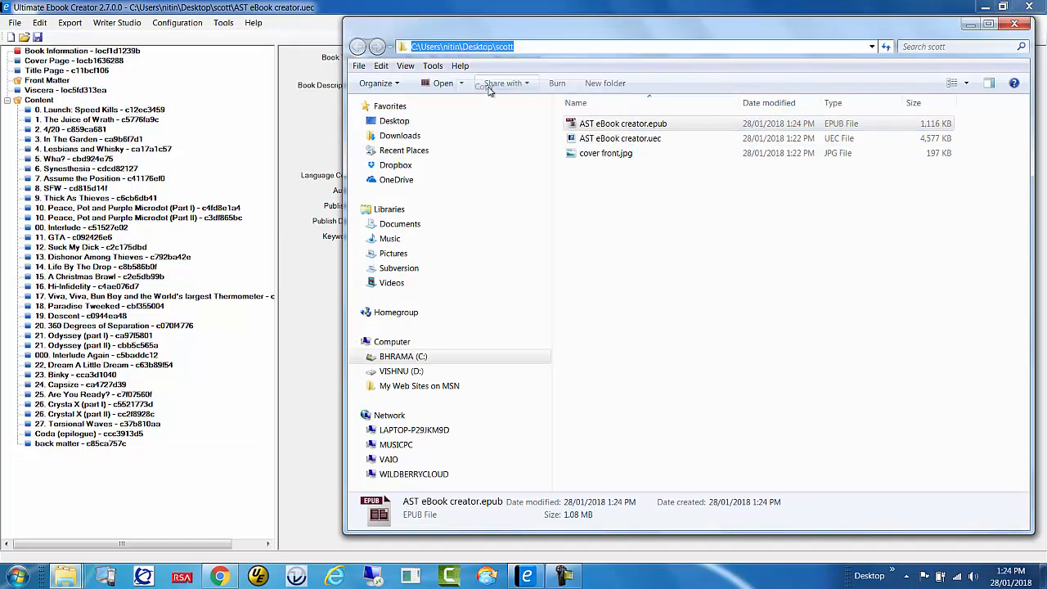
- Switch to the EPUB Validator page in Chrome and choose AST eBook creator.epub from the copied folder path
left_click(219, 577)
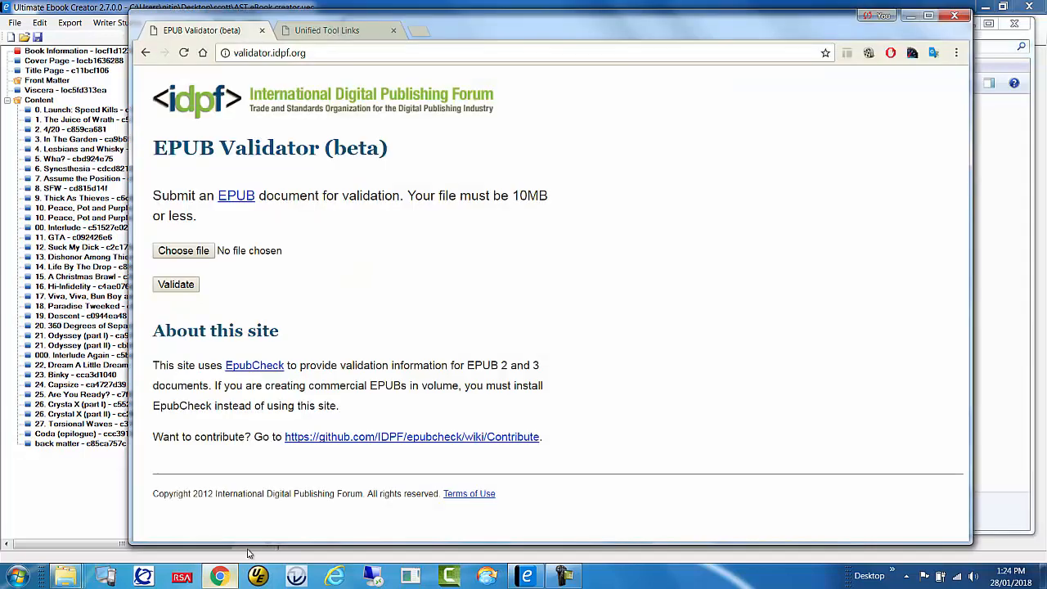
left_click_drag(492, 30, 496, 30)
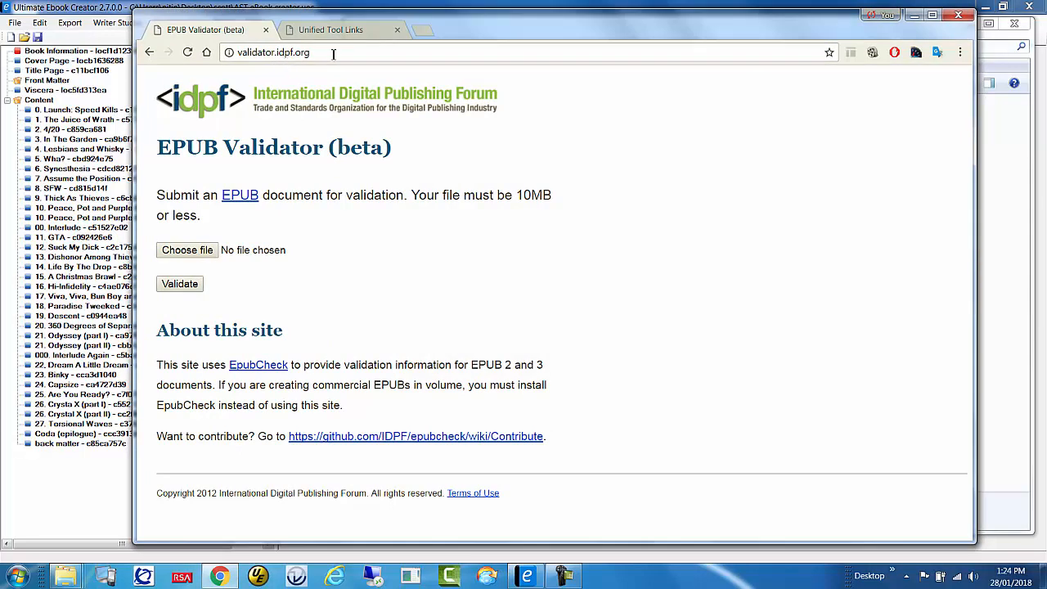
left_click(198, 253)
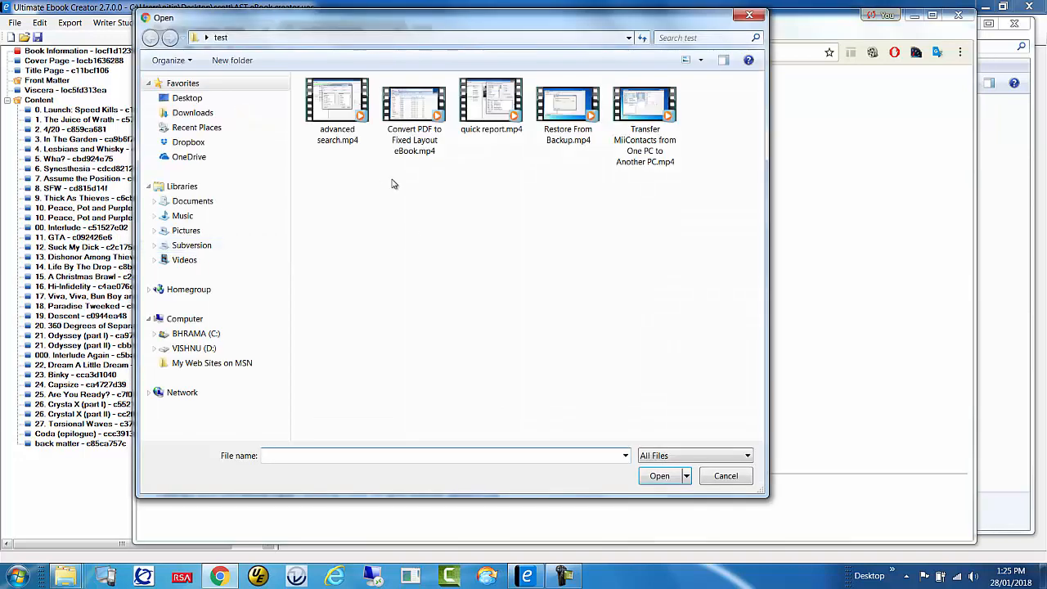
left_click(310, 457)
key("ctrl+v")
key("Return")
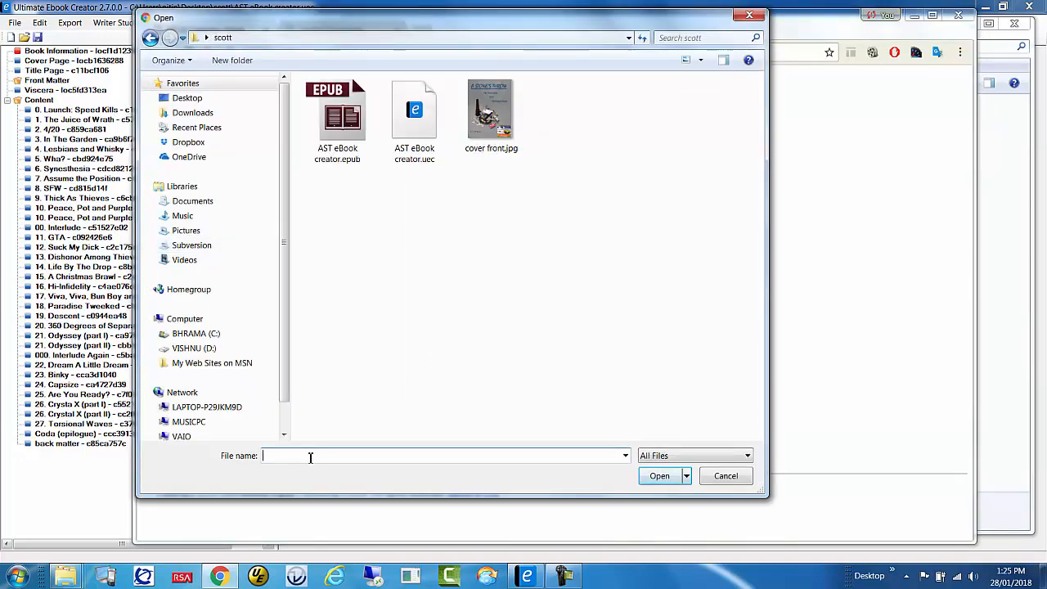
left_click(354, 141)
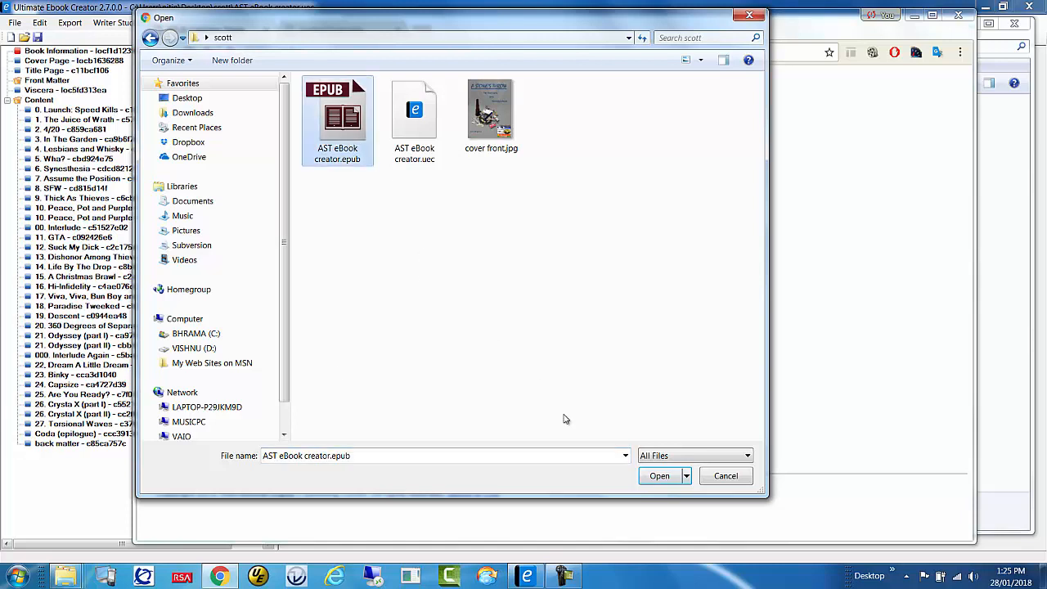
left_click(660, 476)
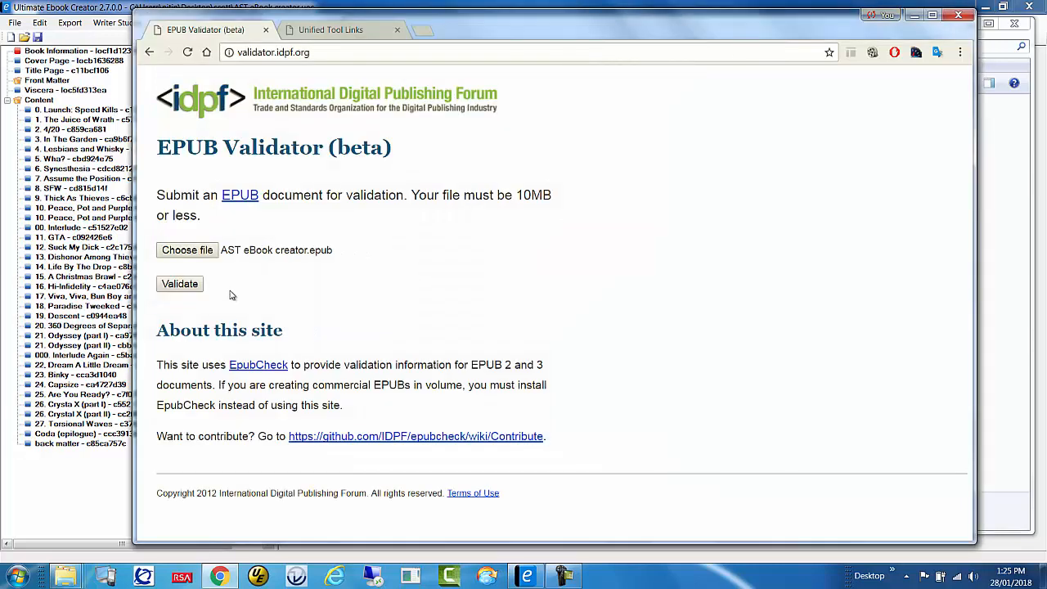
- Validate the chosen EPUB and review the table of reported problems
left_click(182, 285)
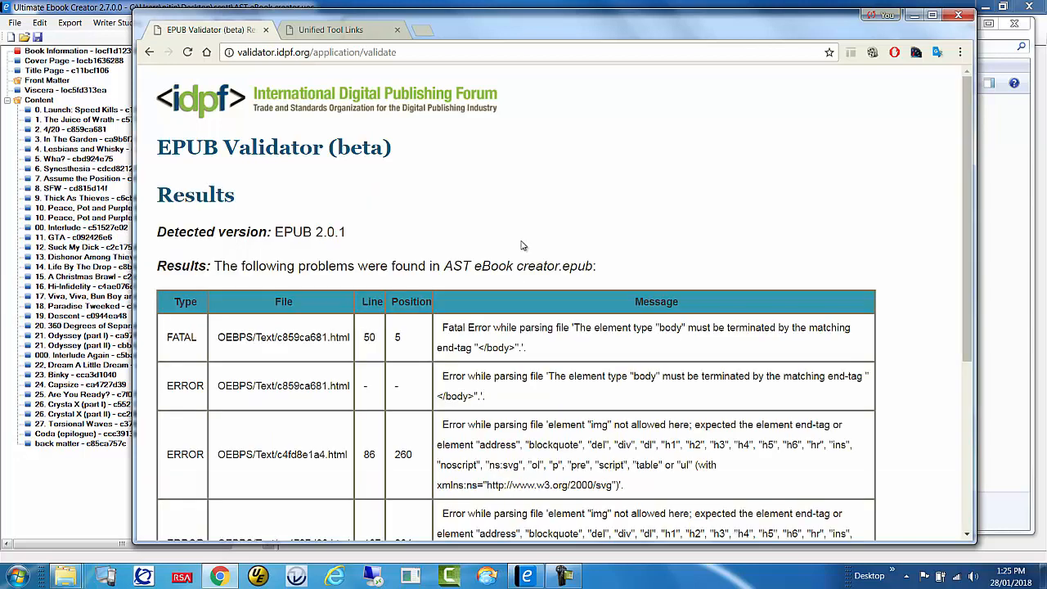
scroll(529, 215, "down", 4)
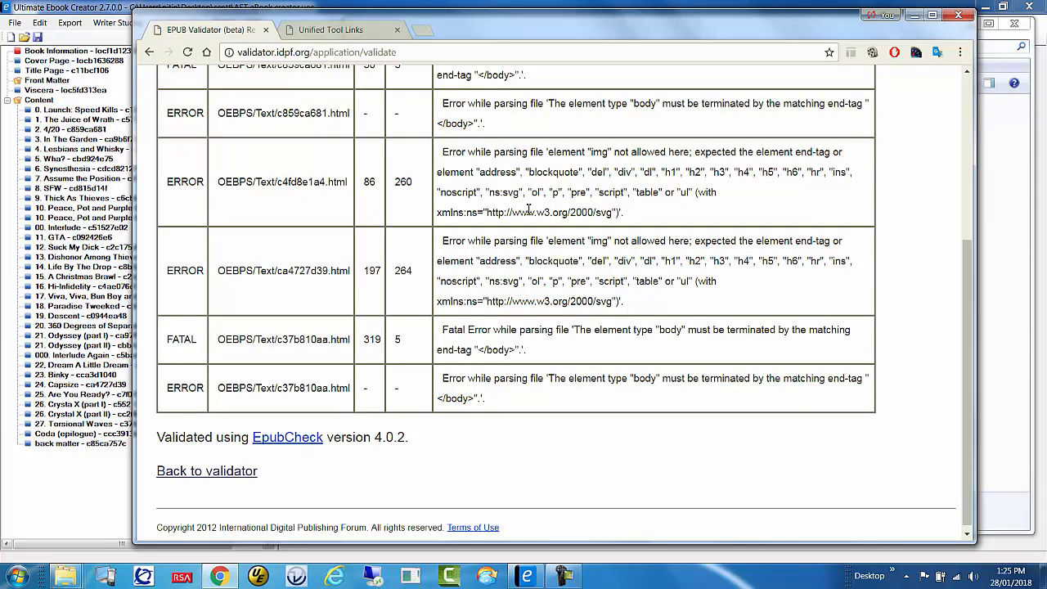
scroll(528, 210, "up", 1)
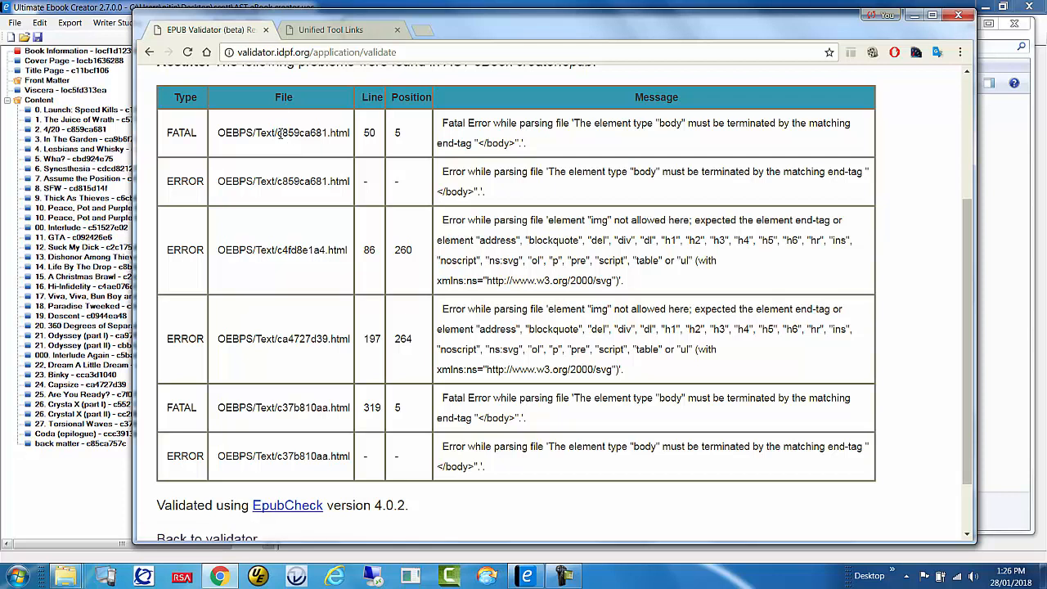
- Copy the chapter id c859ca681 from the file name in the first FATAL error row
left_click_drag(280, 133, 330, 136)
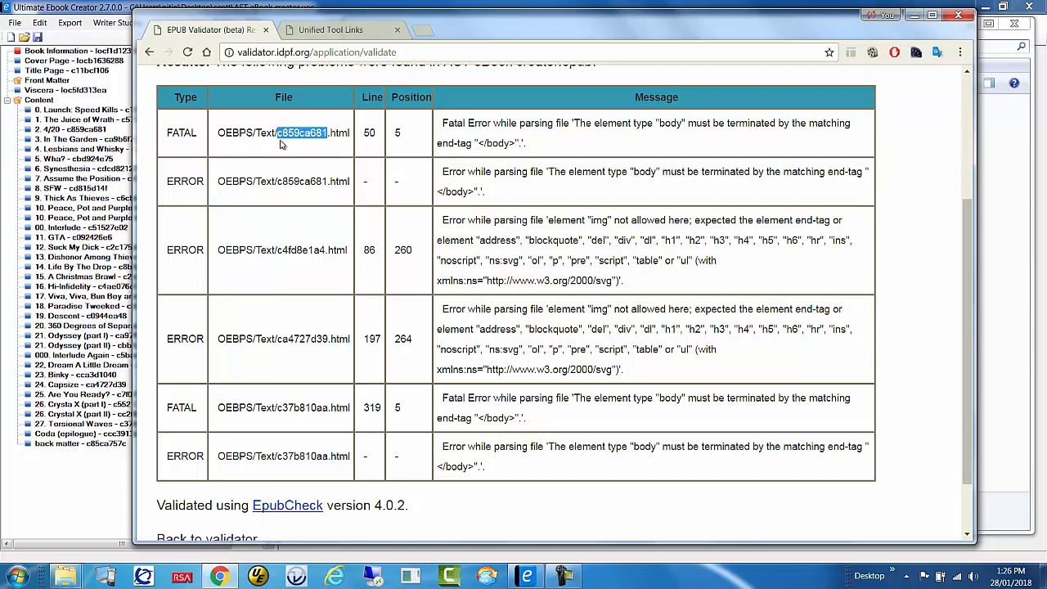
right_click(303, 136)
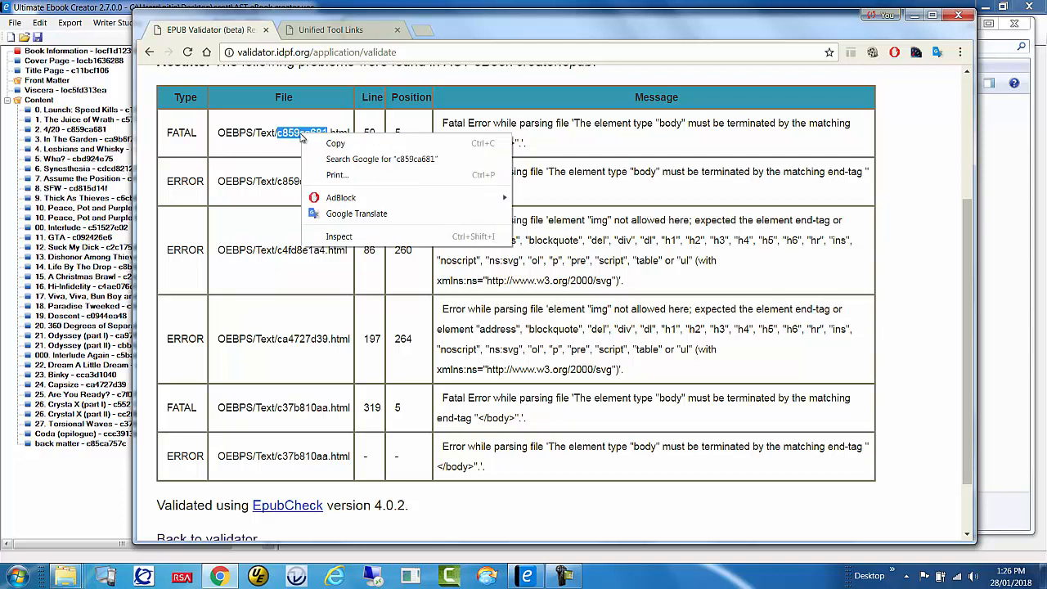
left_click(343, 145)
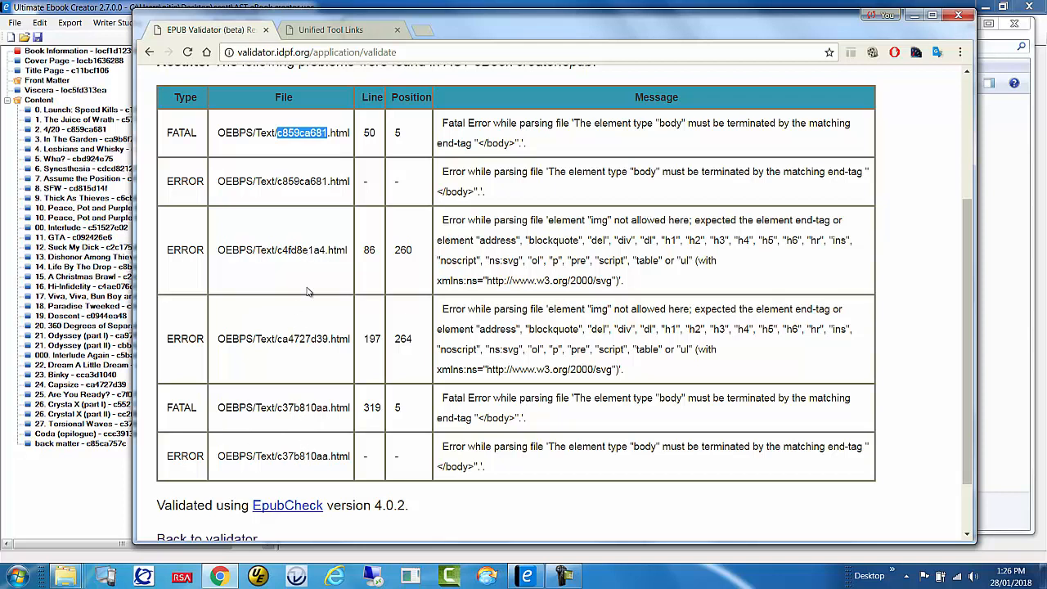
right_click(304, 133)
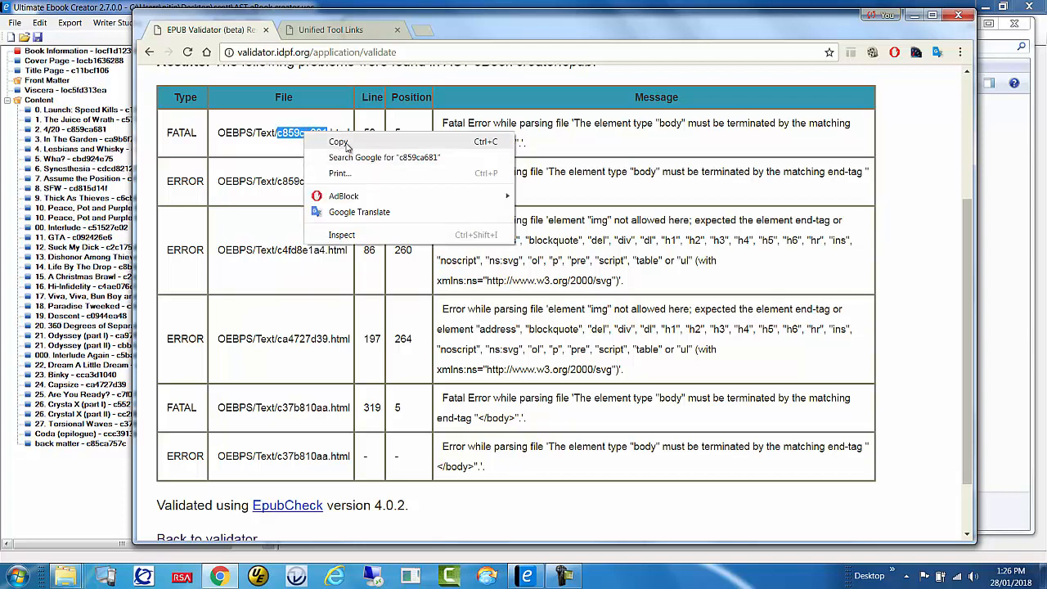
left_click(347, 144)
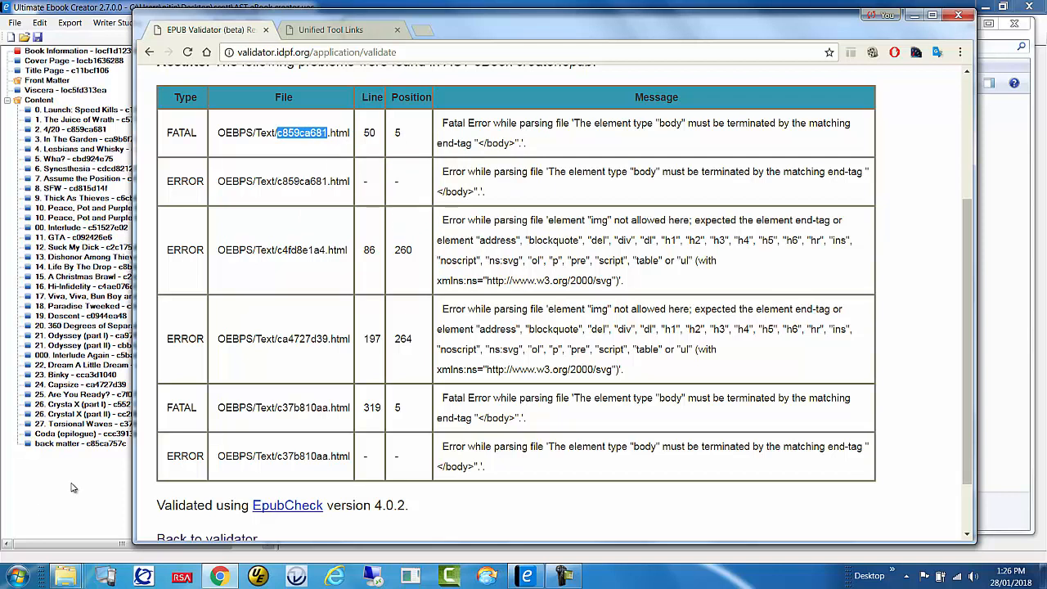
- Return to Ultimate Ebook Creator and locate the chapter with the copied id c859ca681
left_click(71, 488)
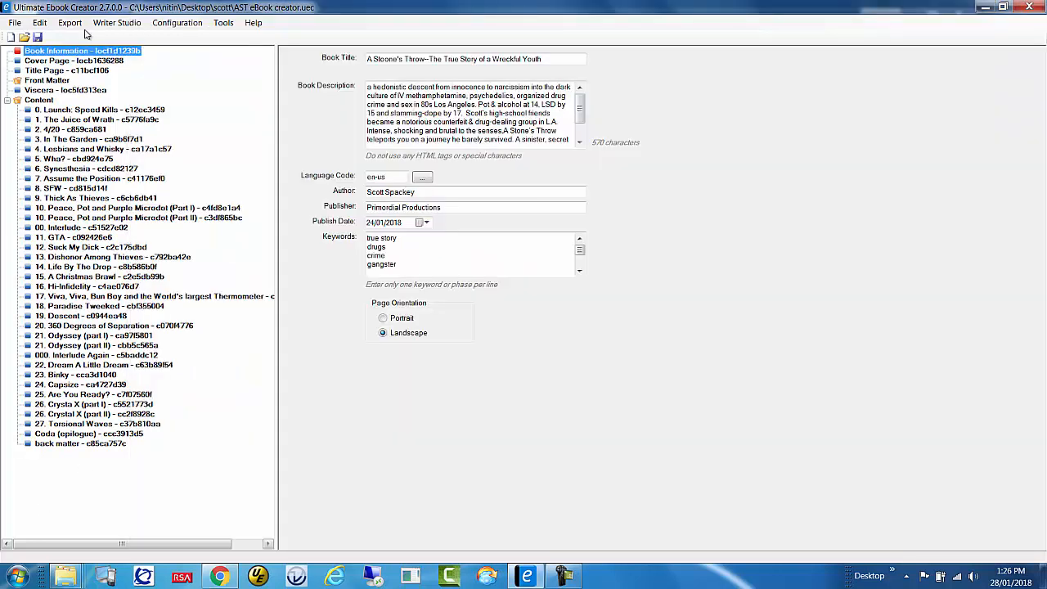
left_click(41, 24)
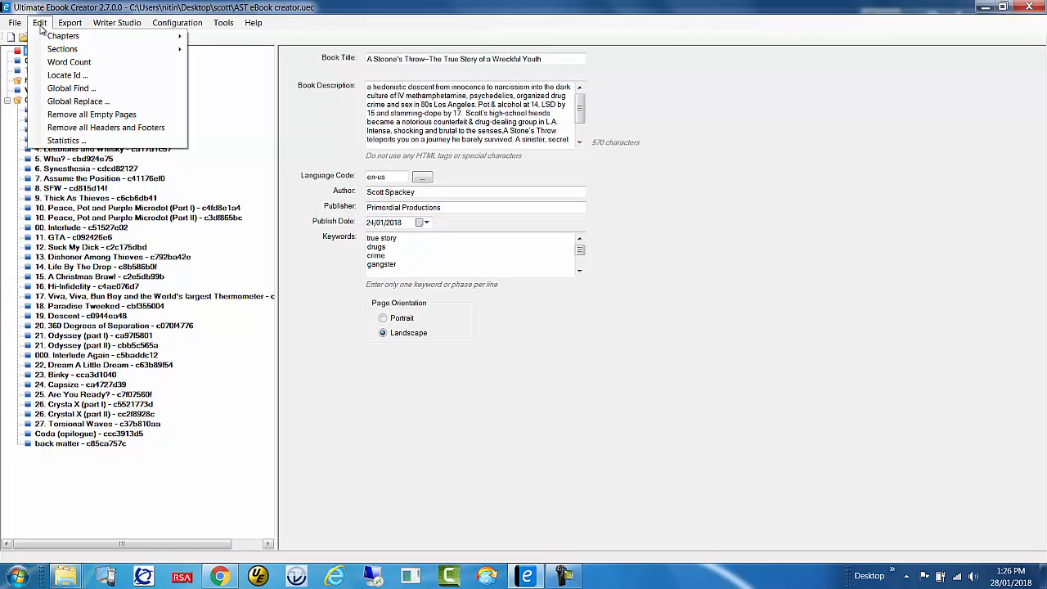
left_click(72, 76)
left_click_drag(503, 237, 409, 128)
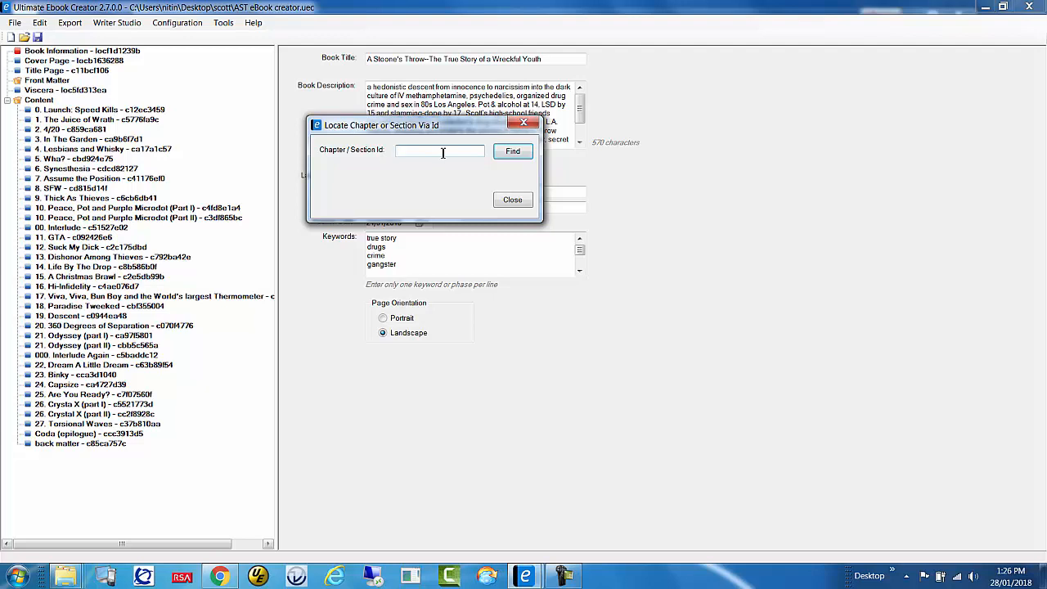
key("ctrl+v")
left_click(513, 152)
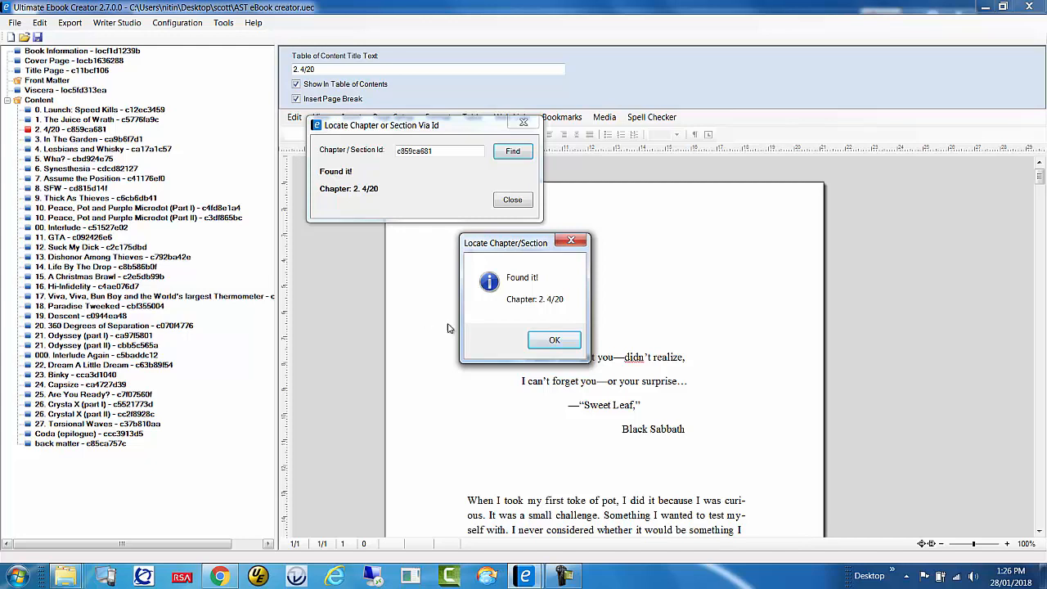
left_click(546, 341)
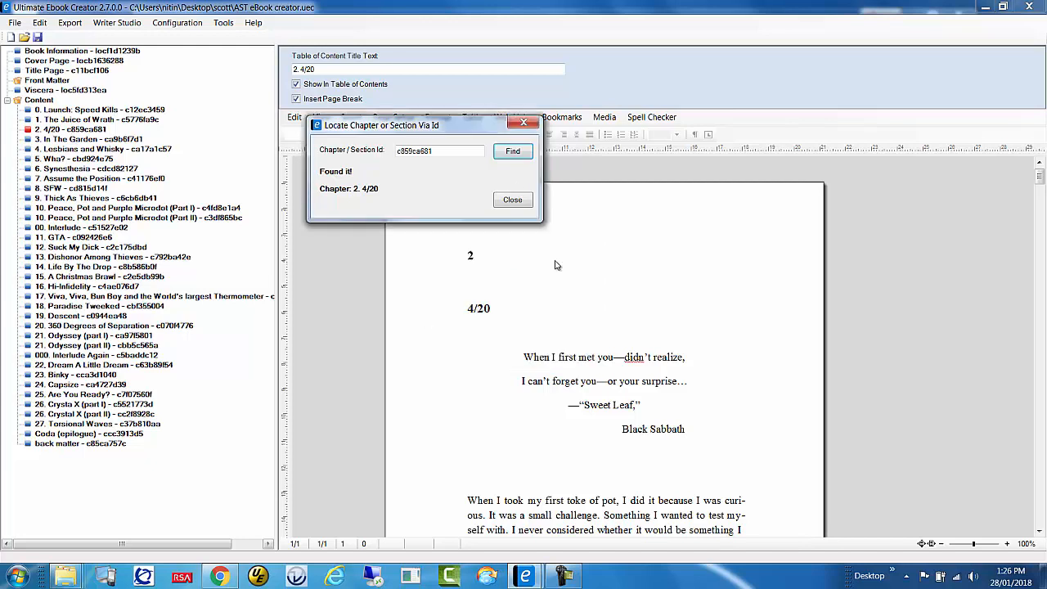
left_click(513, 201)
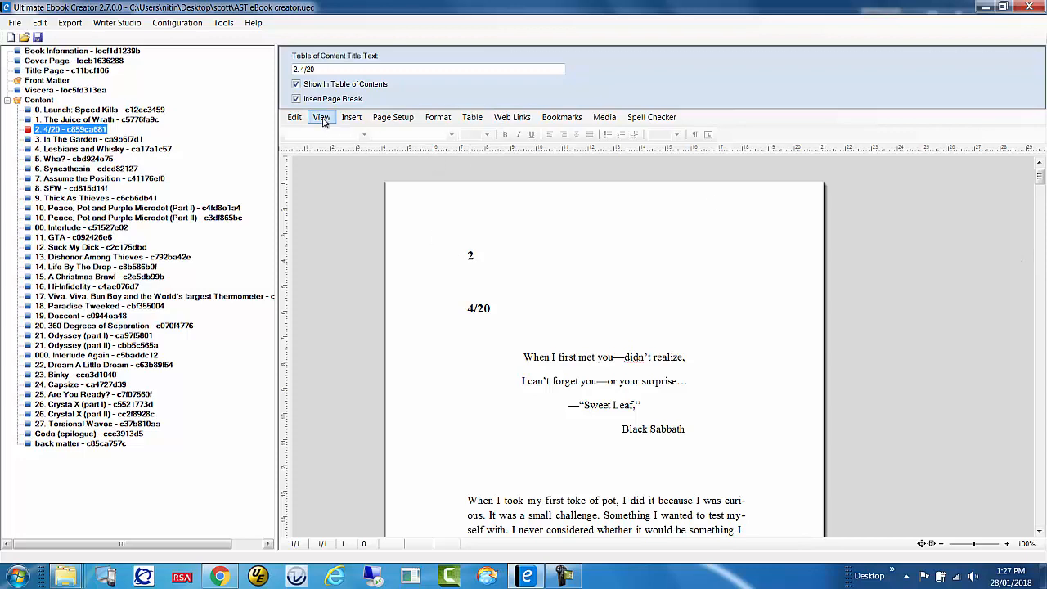
- Show the paragraph marks in chapter 2. 4/20 and delete the section break after "and then a small pipe."
left_click(572, 322)
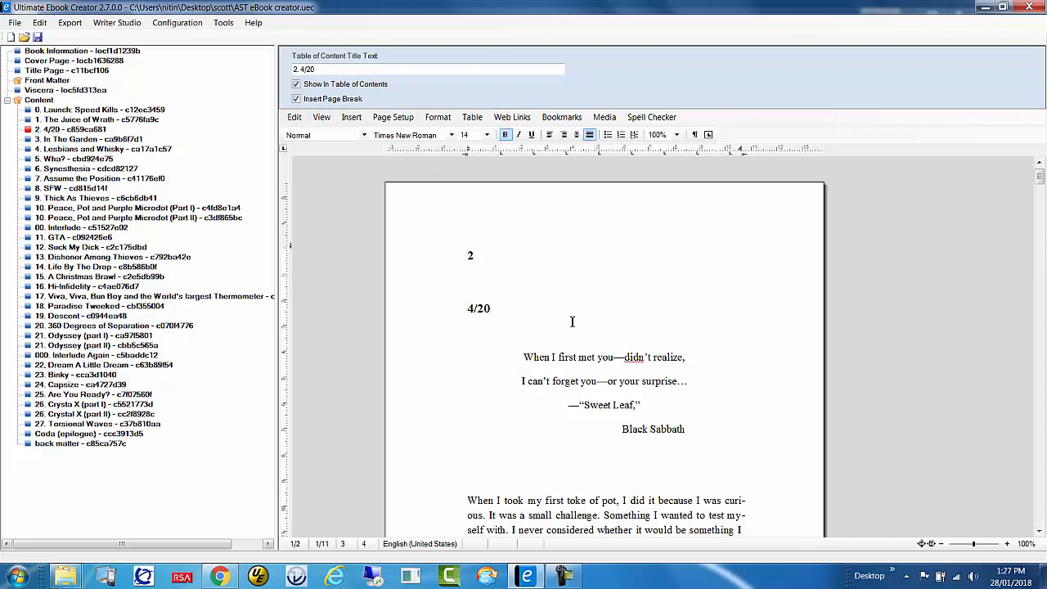
left_click(695, 135)
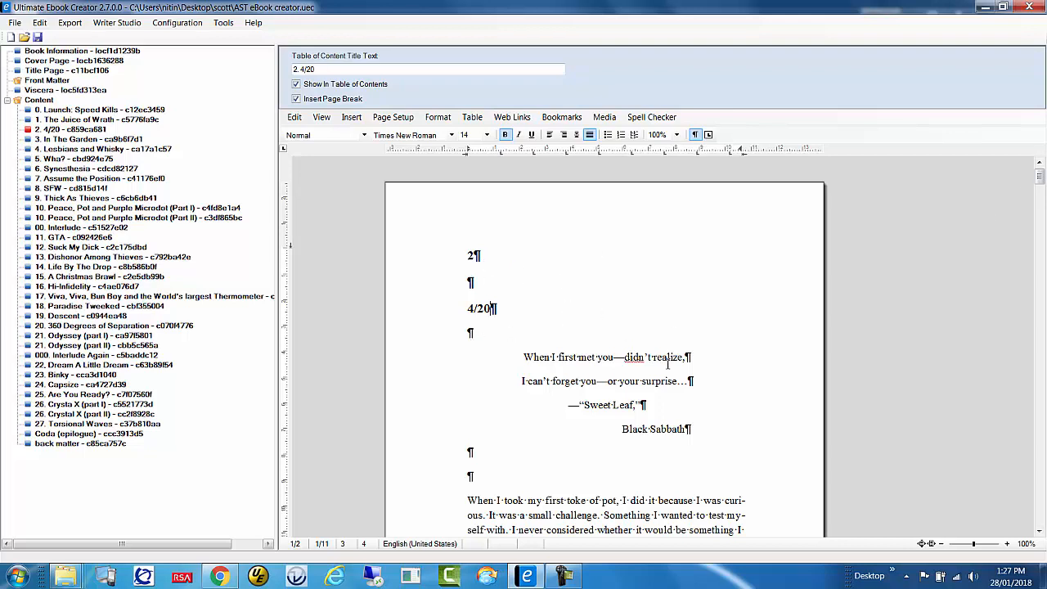
scroll(765, 368, "down", 3)
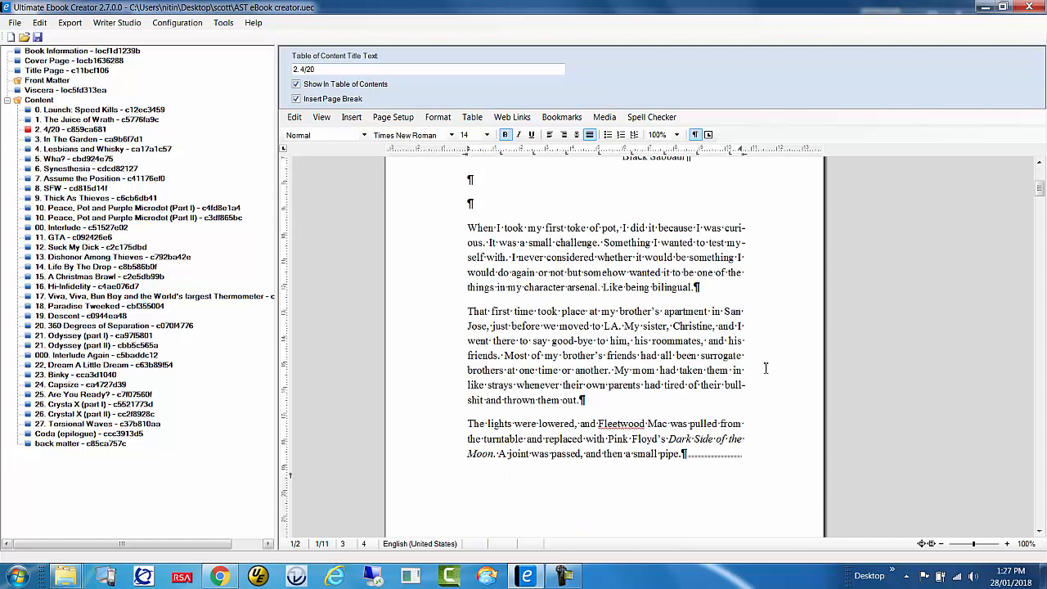
scroll(768, 363, "down", 1)
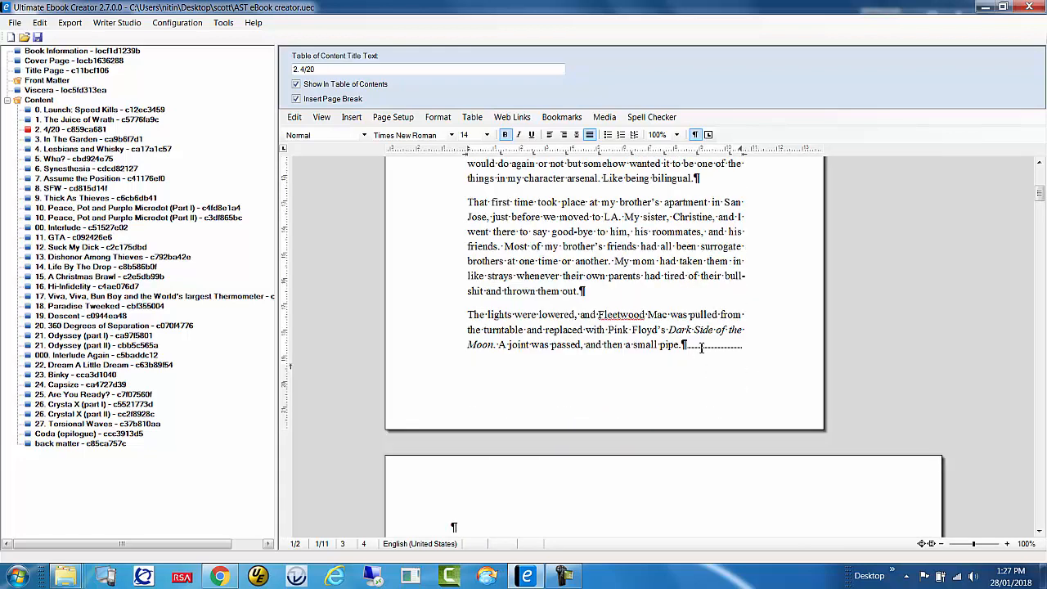
scroll(758, 345, "down", 1)
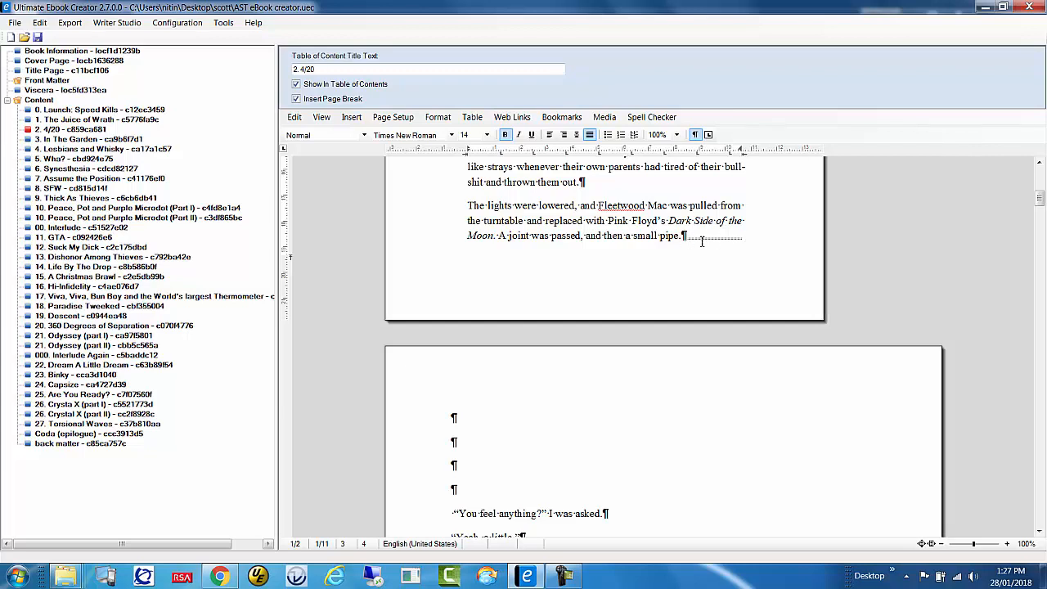
left_click(747, 238)
key("Delete")
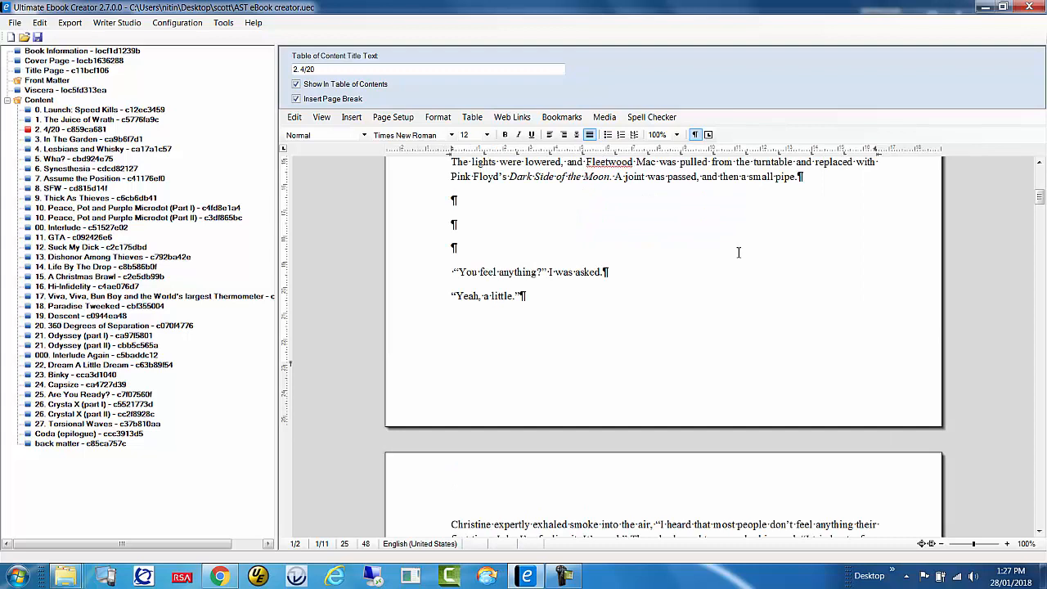
- Insert a page break after "and then a small pipe." in place of the removed section break
scroll(756, 256, "up", 3)
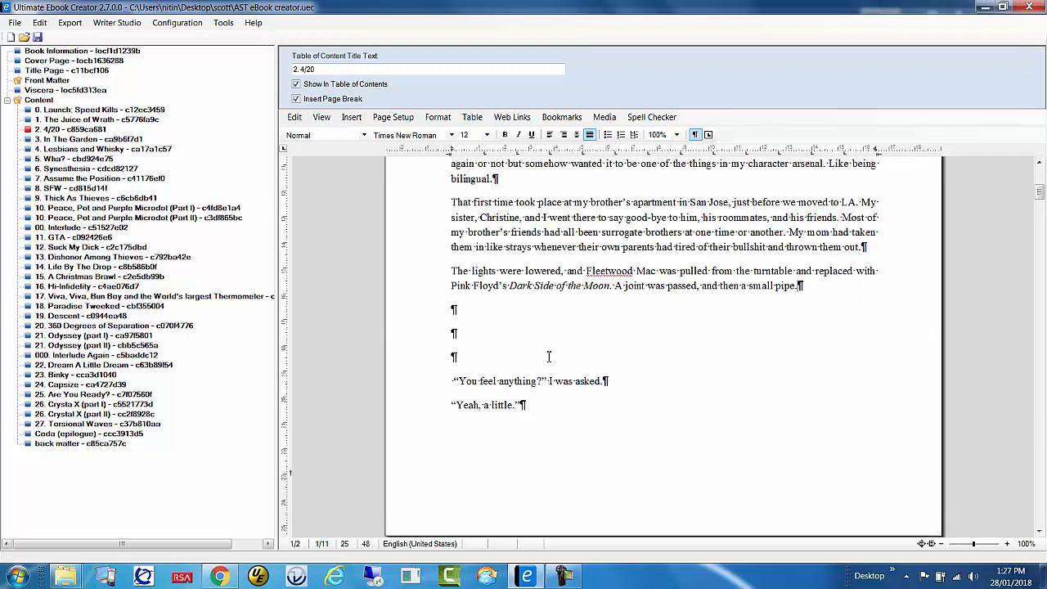
scroll(605, 360, "down", 5)
scroll(678, 357, "up", 6)
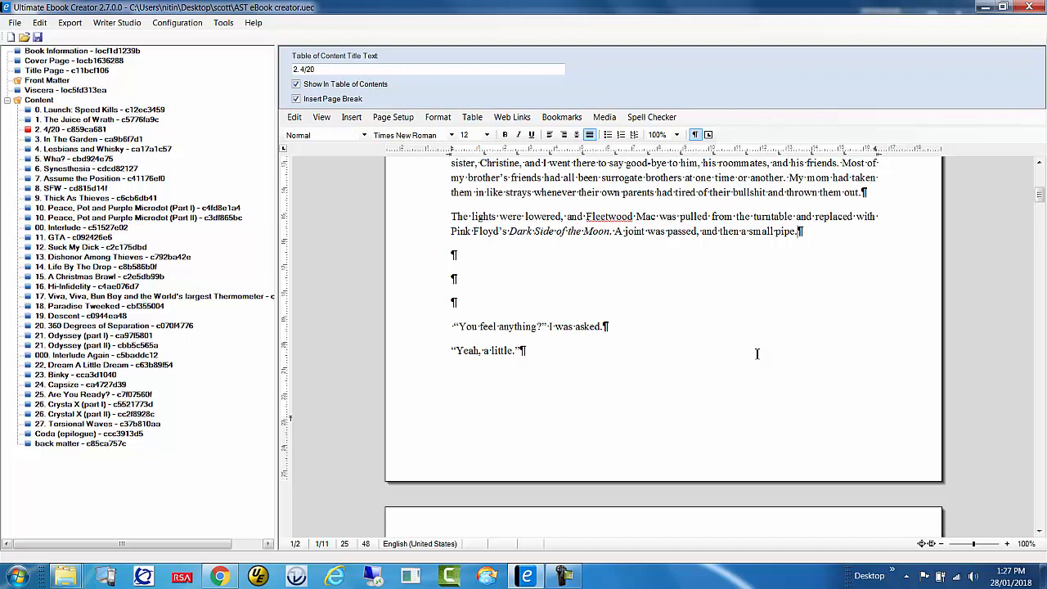
key("ctrl+Return")
scroll(756, 354, "down", 3)
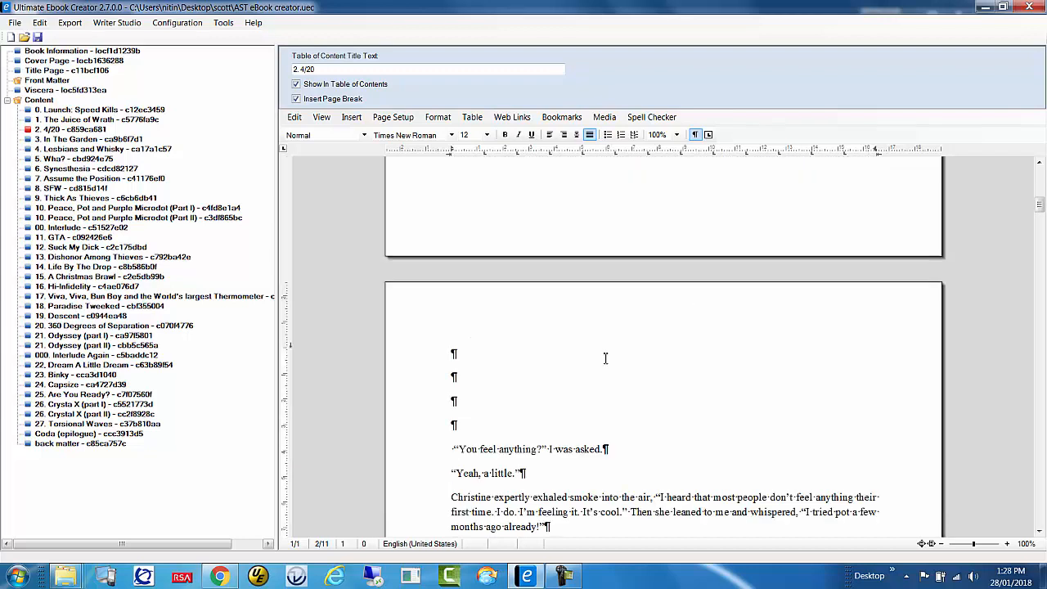
scroll(728, 378, "up", 4)
scroll(820, 353, "up", 3)
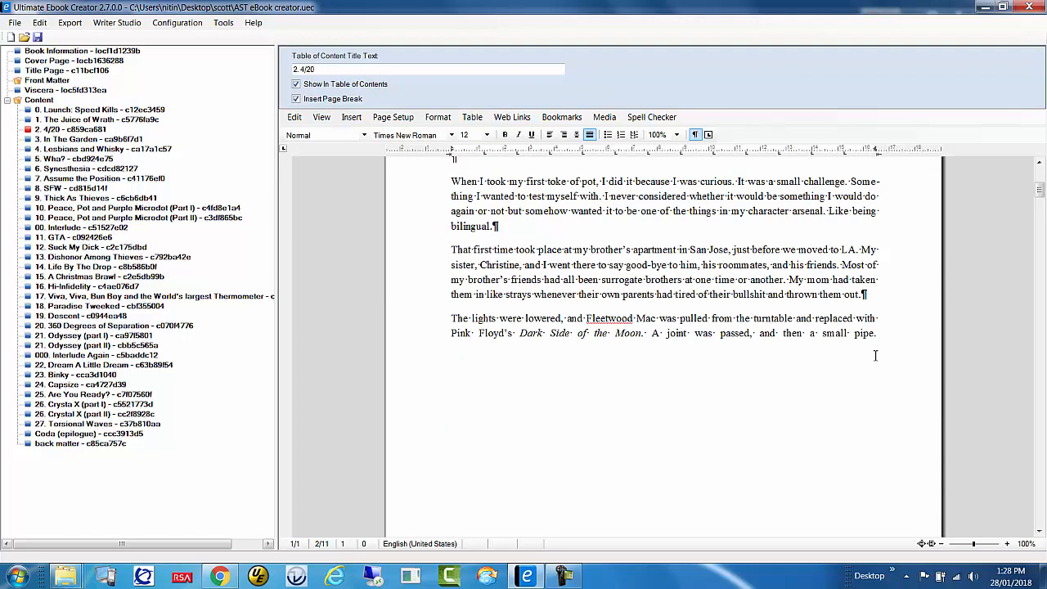
- Look through the rest of chapter 2. 4/20 to its end for any further section breaks
scroll(769, 311, "down", 6)
scroll(766, 305, "down", 20)
scroll(768, 306, "down", 20)
scroll(773, 309, "down", 20)
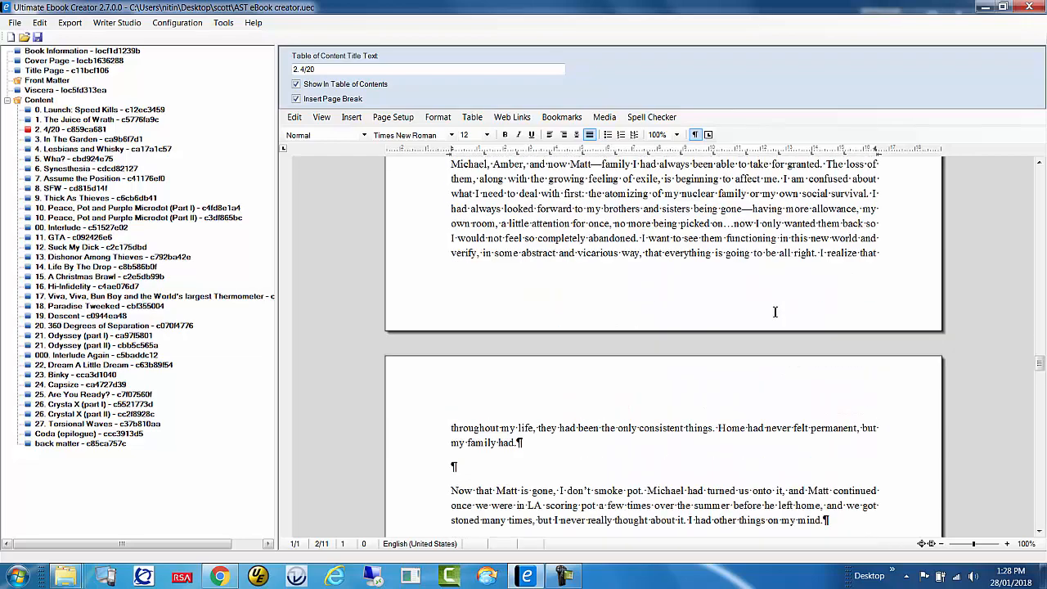
scroll(775, 312, "down", 6)
scroll(774, 312, "down", 12)
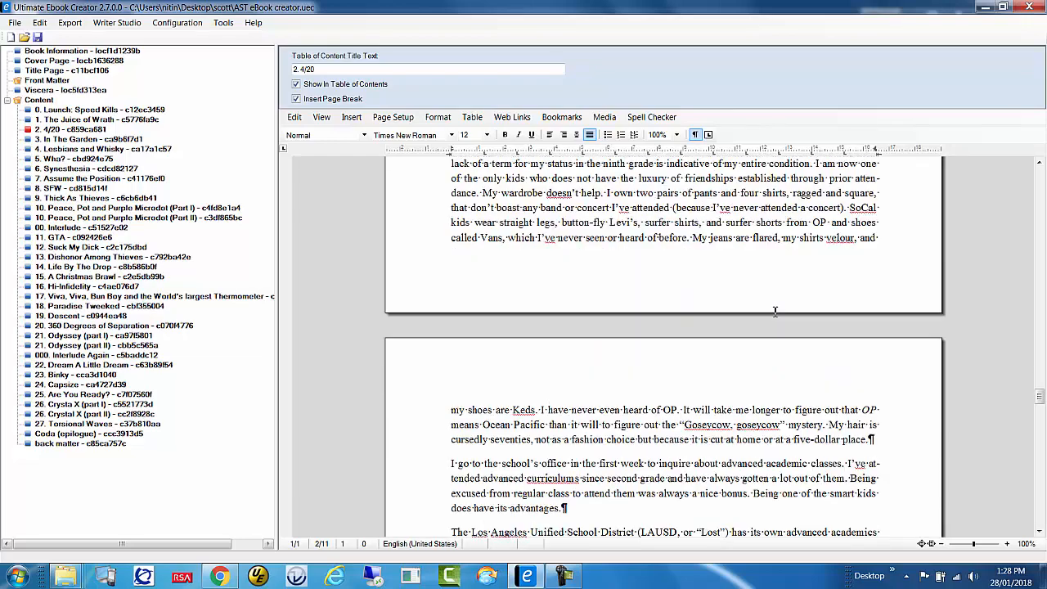
scroll(774, 311, "down", 5)
scroll(767, 313, "down", 20)
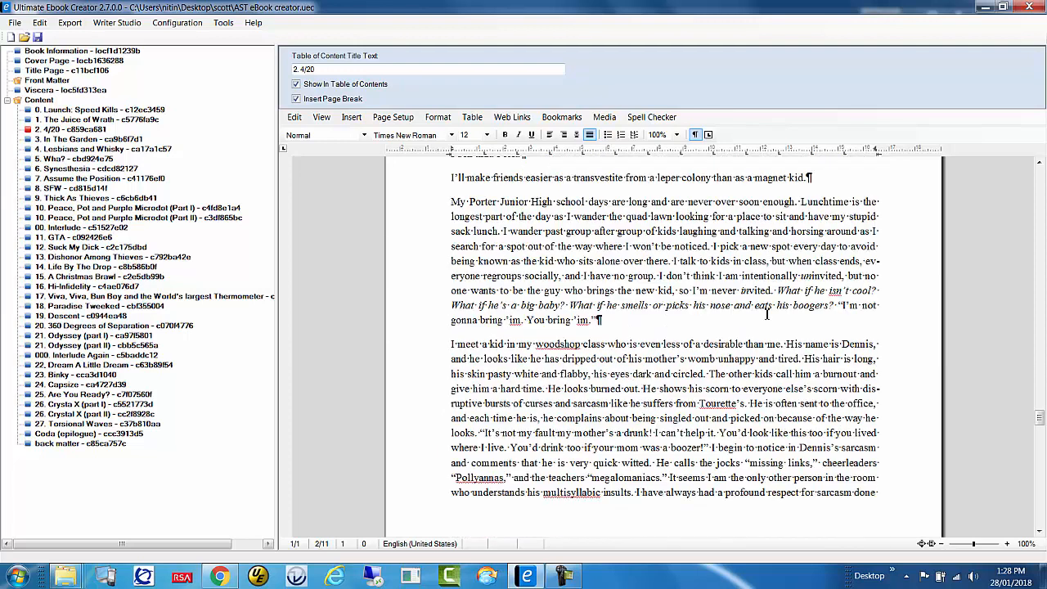
scroll(767, 313, "down", 20)
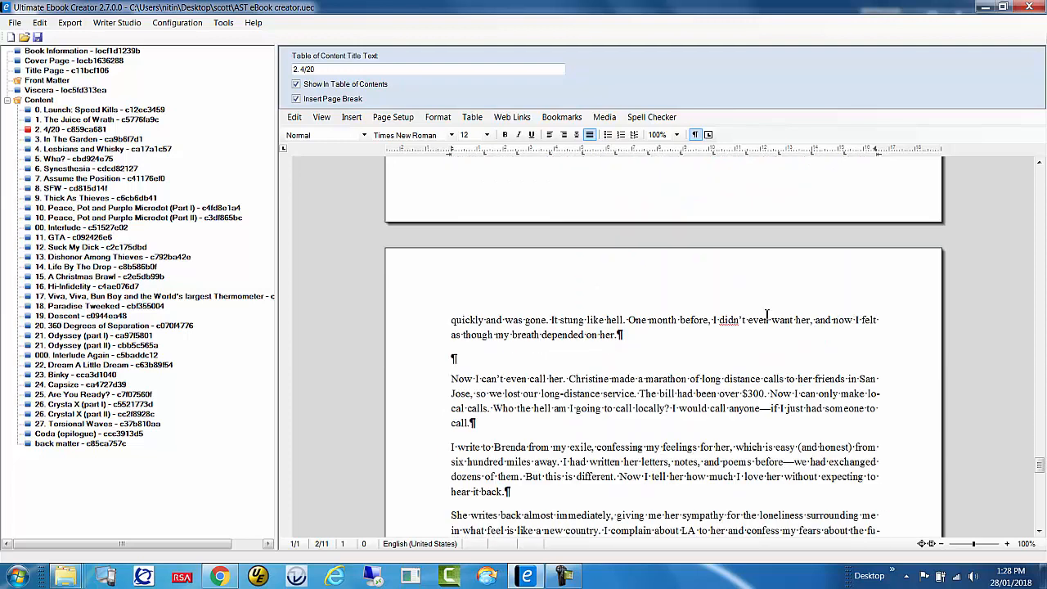
scroll(767, 314, "down", 5)
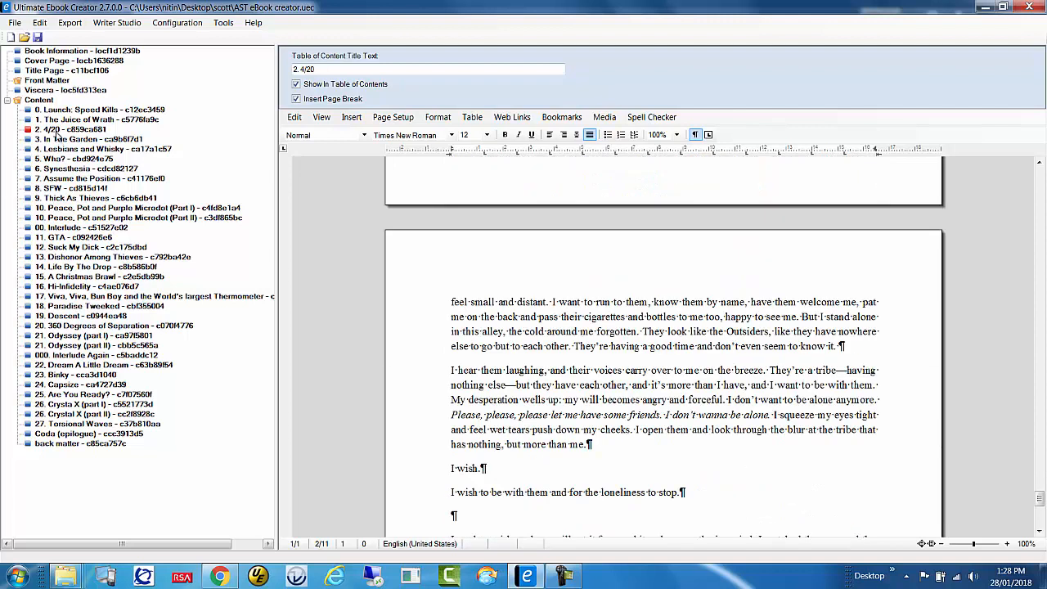
scroll(865, 372, "down", 6)
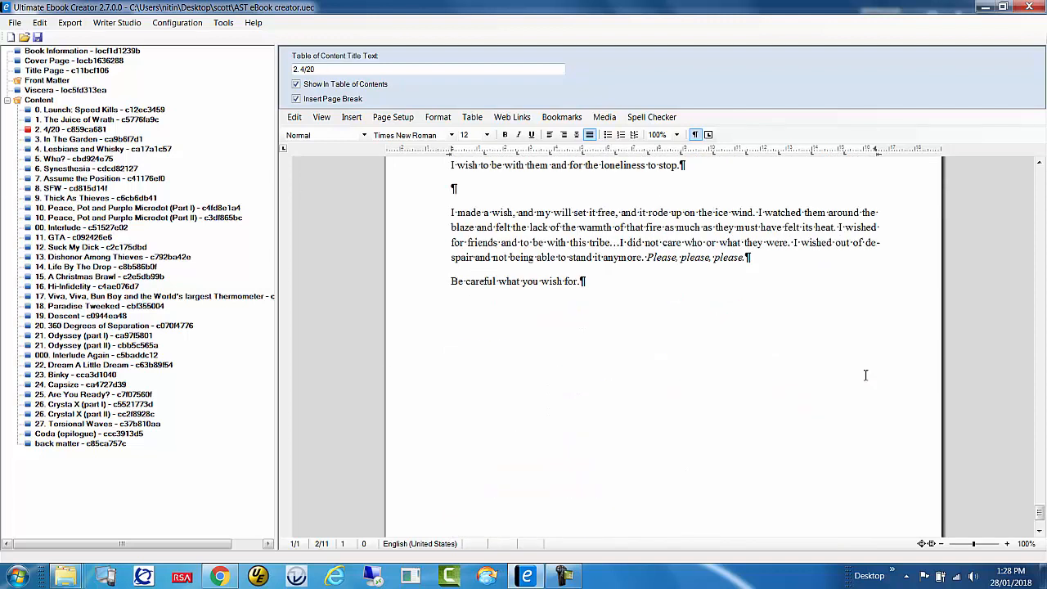
scroll(865, 375, "up", 1)
scroll(866, 374, "up", 3)
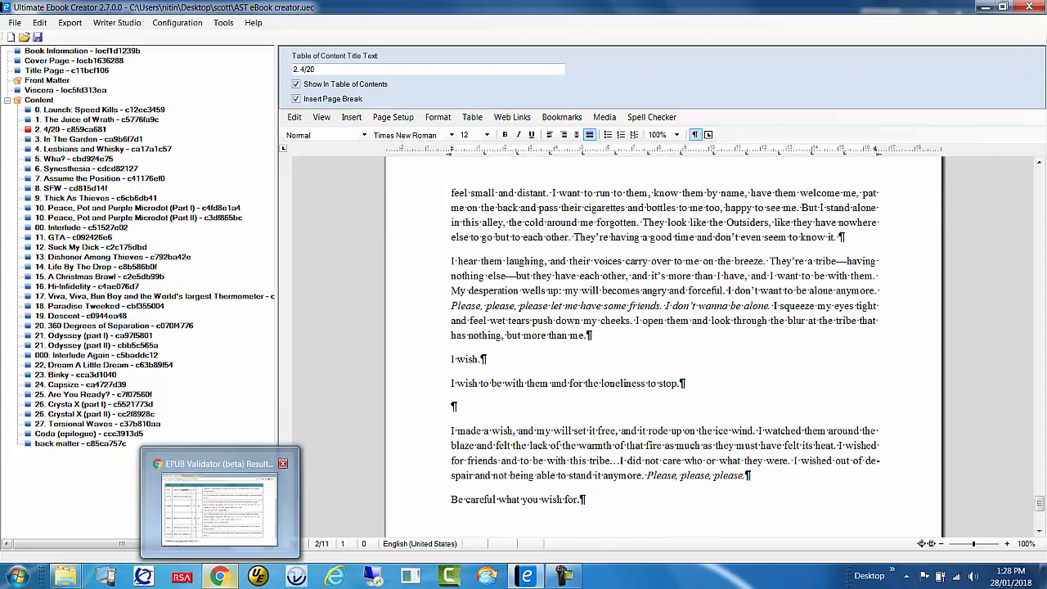
- Switch to the EPUB Validator results in Chrome and copy the id c4fd8e1a4 from the third error row's file name
left_click(220, 576)
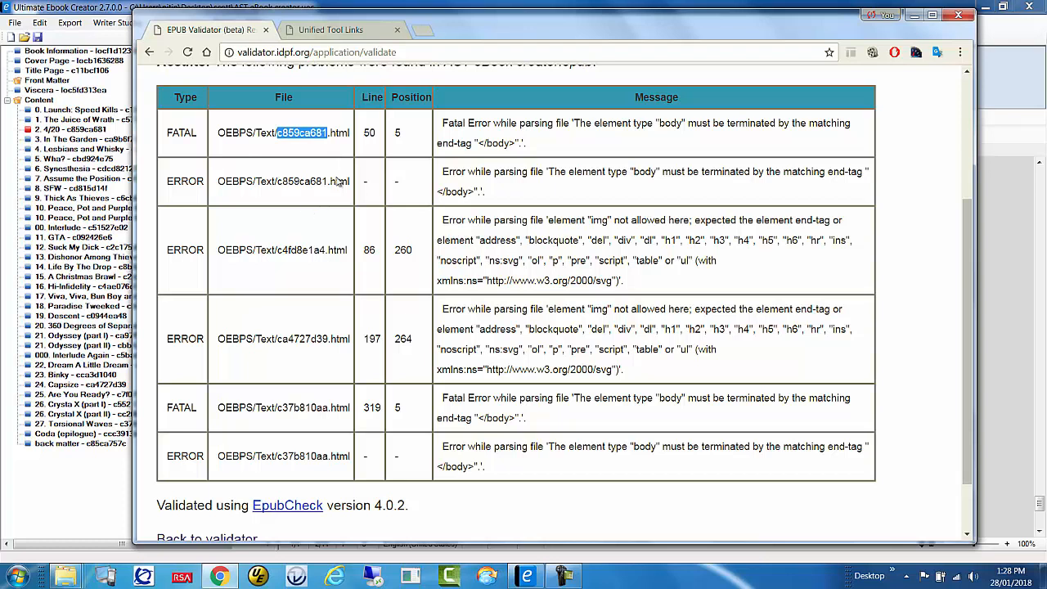
left_click_drag(279, 250, 326, 258)
right_click(313, 247)
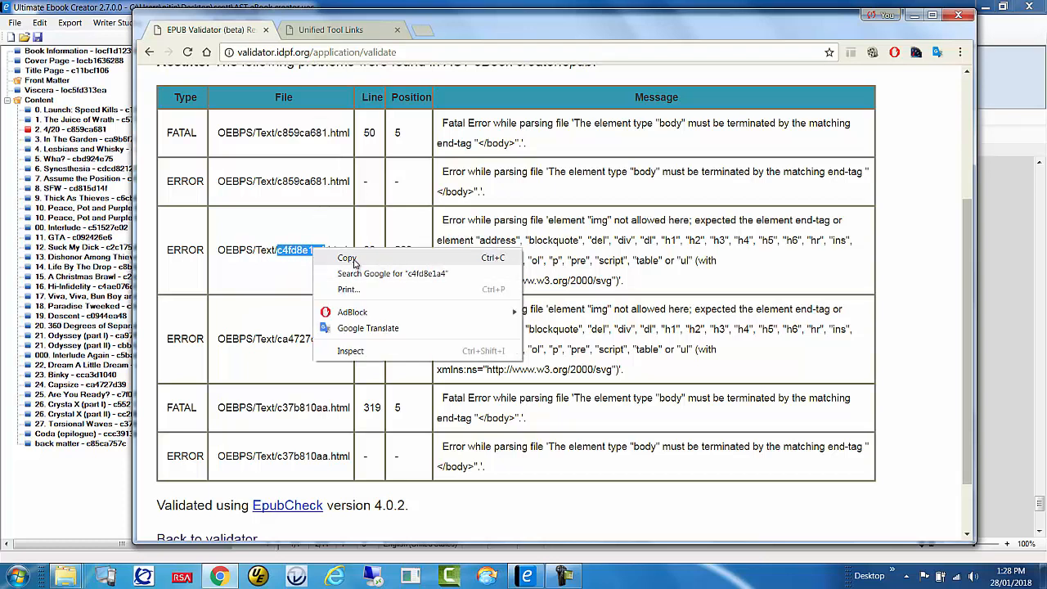
left_click(354, 258)
- Return to Ultimate Ebook Creator and locate the chapter with the copied id c4fd8e1a4
left_click(70, 496)
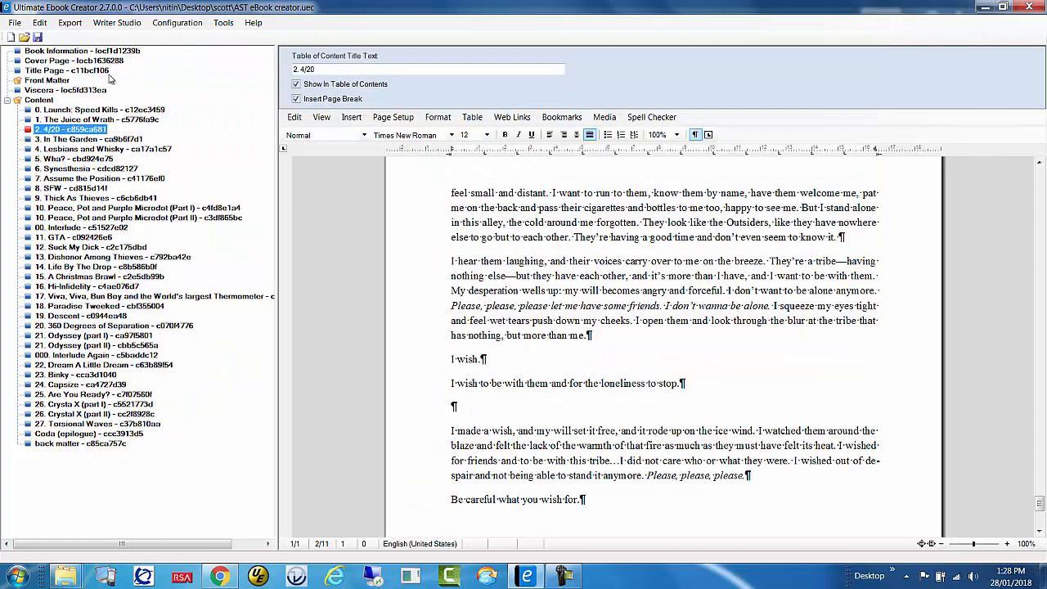
left_click(40, 23)
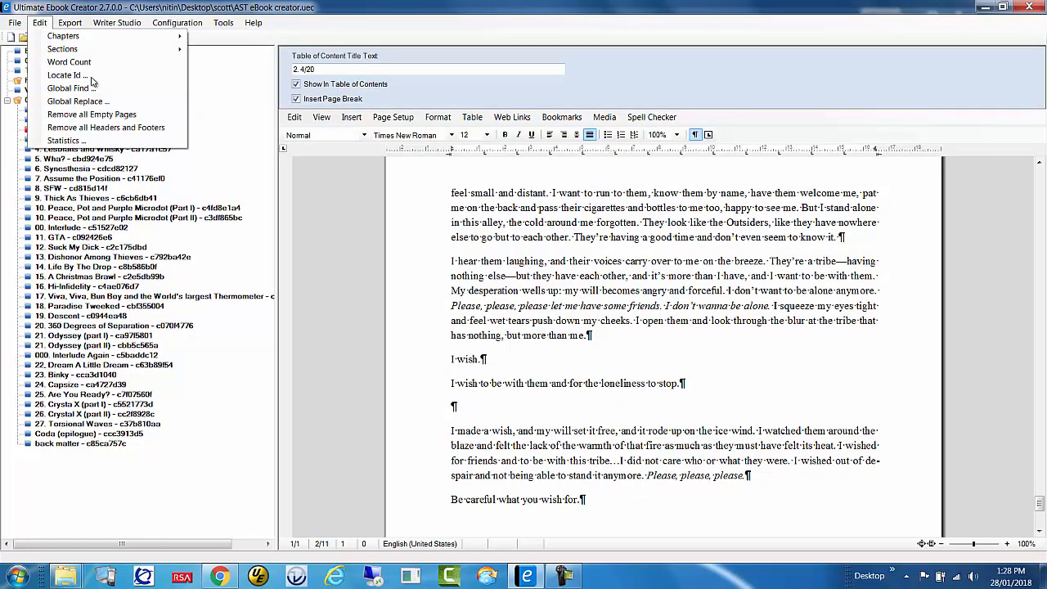
left_click(65, 74)
key("ctrl+v")
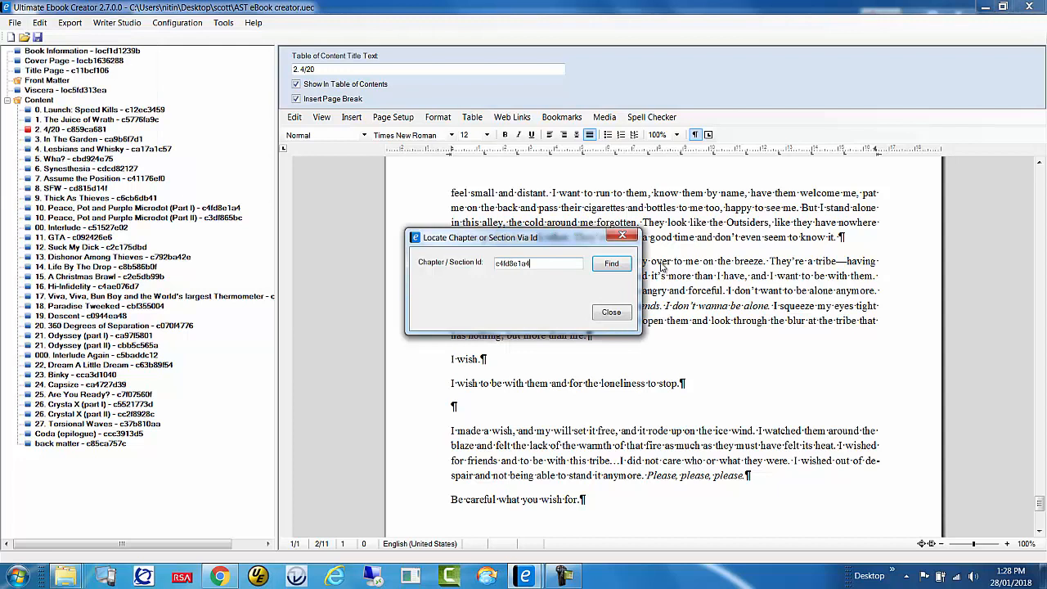
left_click(619, 270)
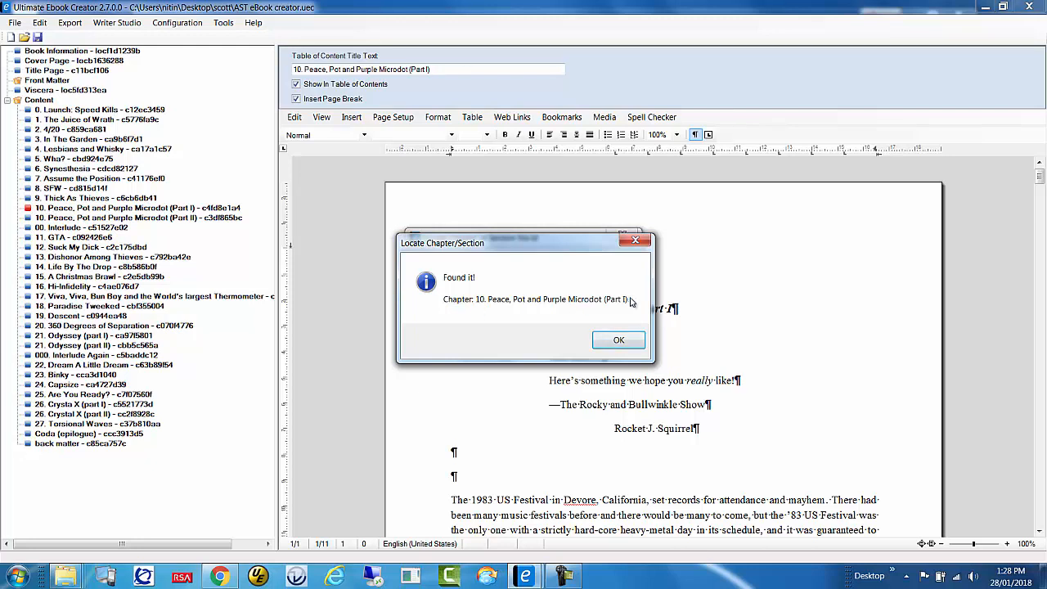
left_click(620, 340)
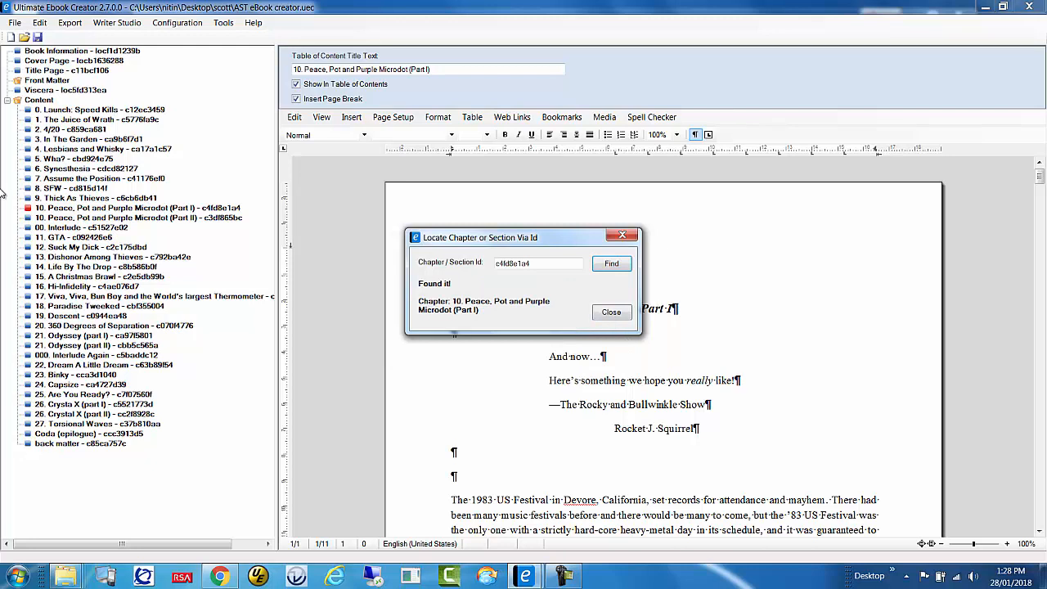
left_click(626, 315)
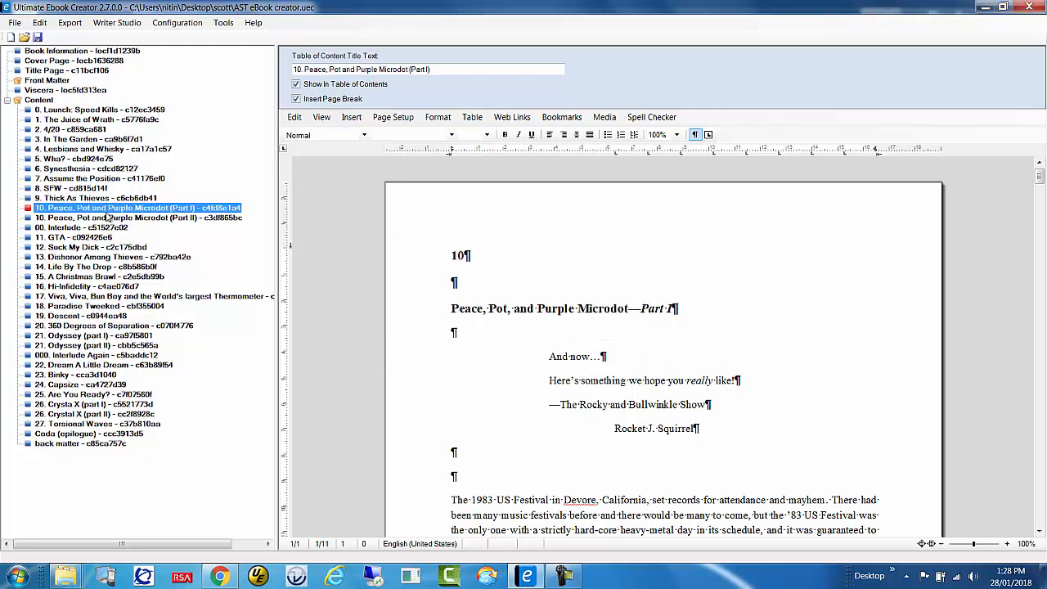
- Find the guitarist picture in the located chapter and copy the caption text from the text box overlapping it
left_click(536, 288)
scroll(669, 290, "down", 3)
scroll(732, 297, "down", 10)
scroll(751, 303, "down", 12)
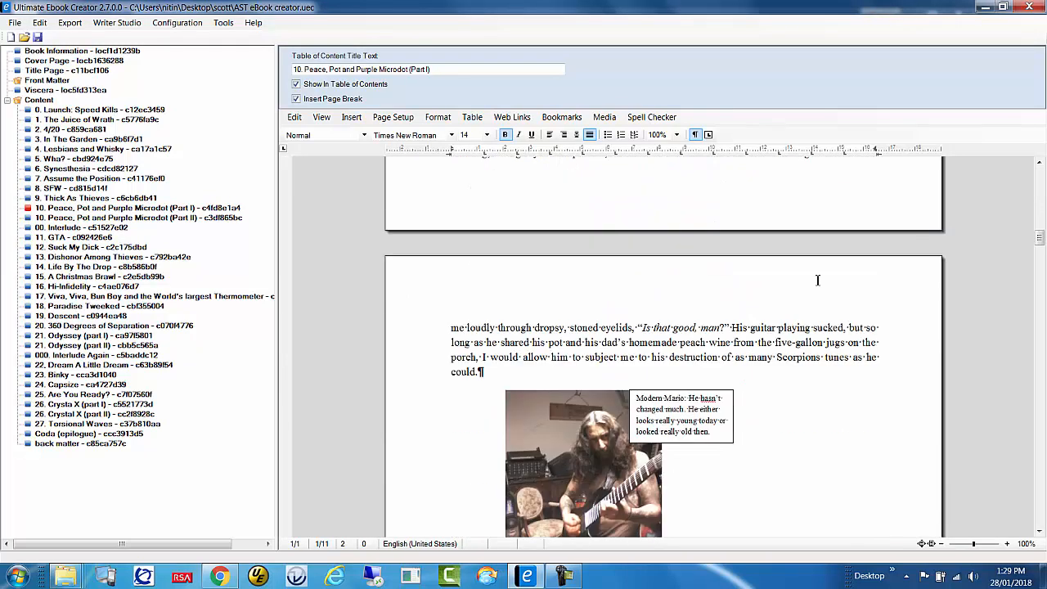
scroll(817, 279, "down", 2)
scroll(816, 279, "down", 1)
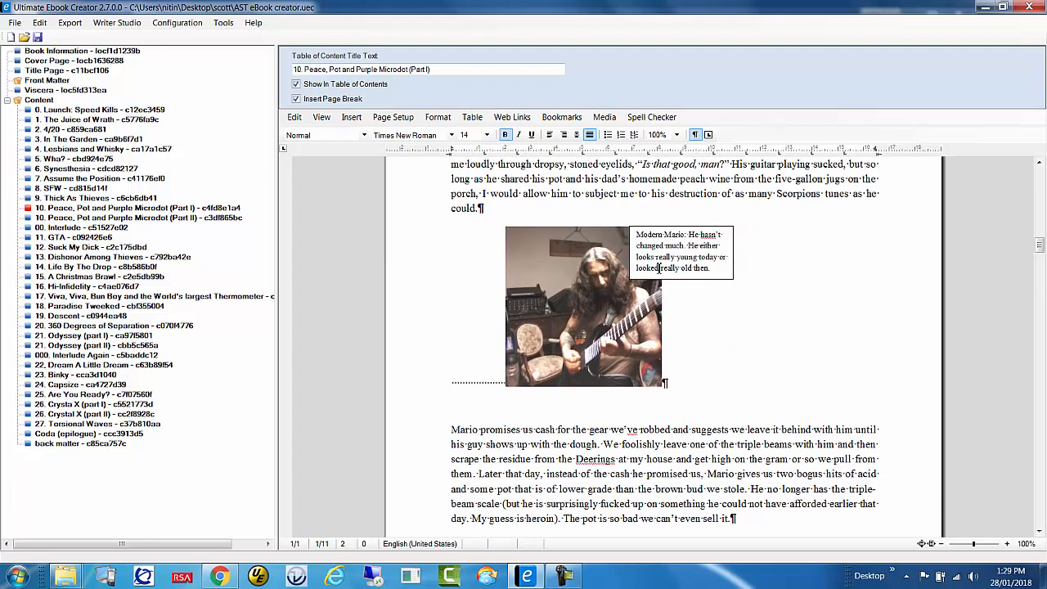
left_click(713, 226)
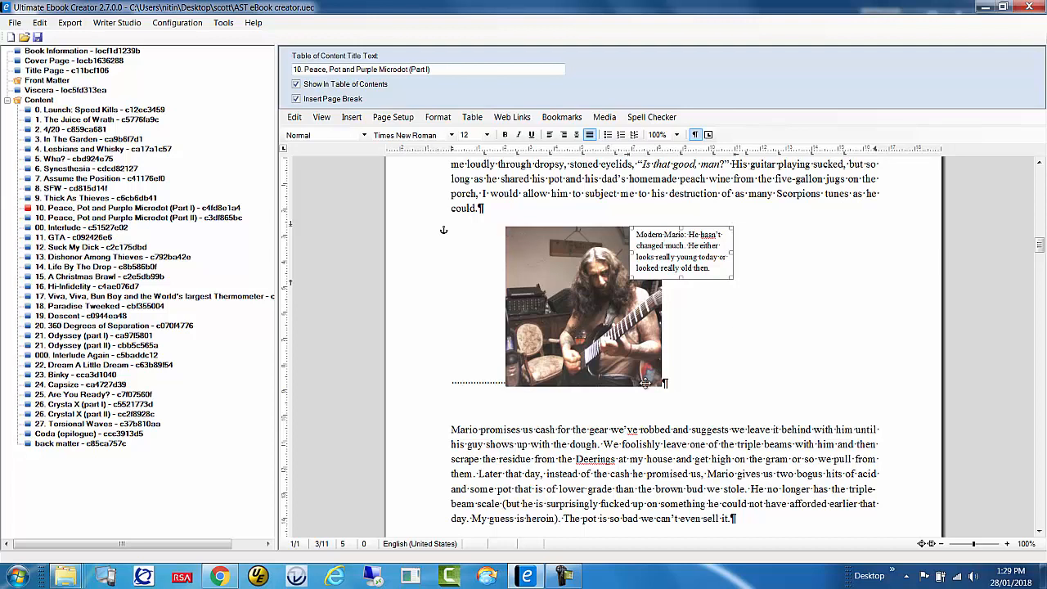
left_click_drag(715, 270, 652, 242)
right_click(655, 244)
left_click(692, 265)
- Add a new paragraph below the guitarist picture and paste the copied caption into it
left_click(691, 226)
left_click(732, 383)
key("Return")
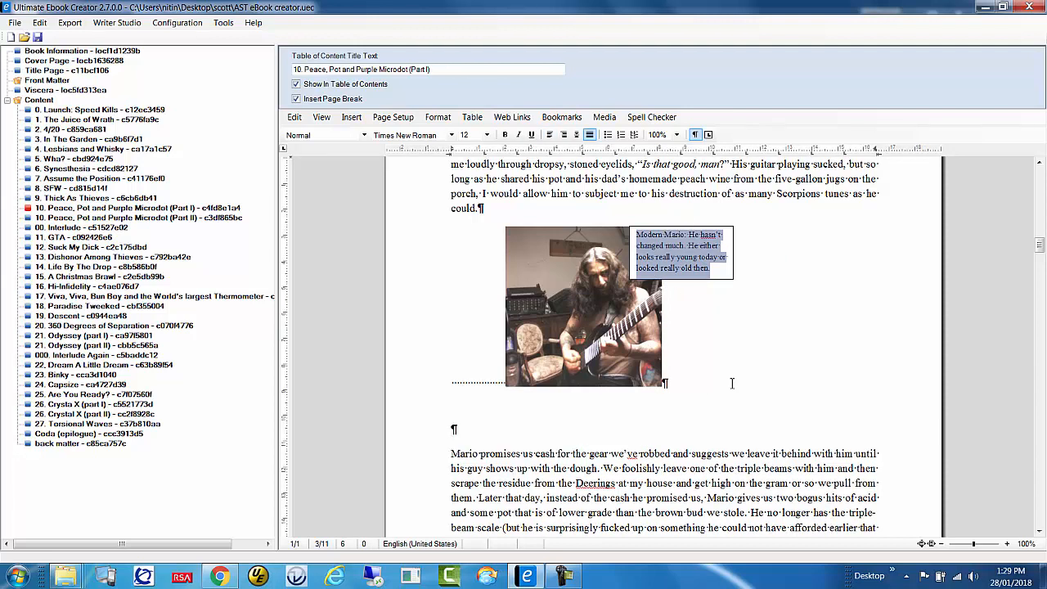
key("ctrl+v")
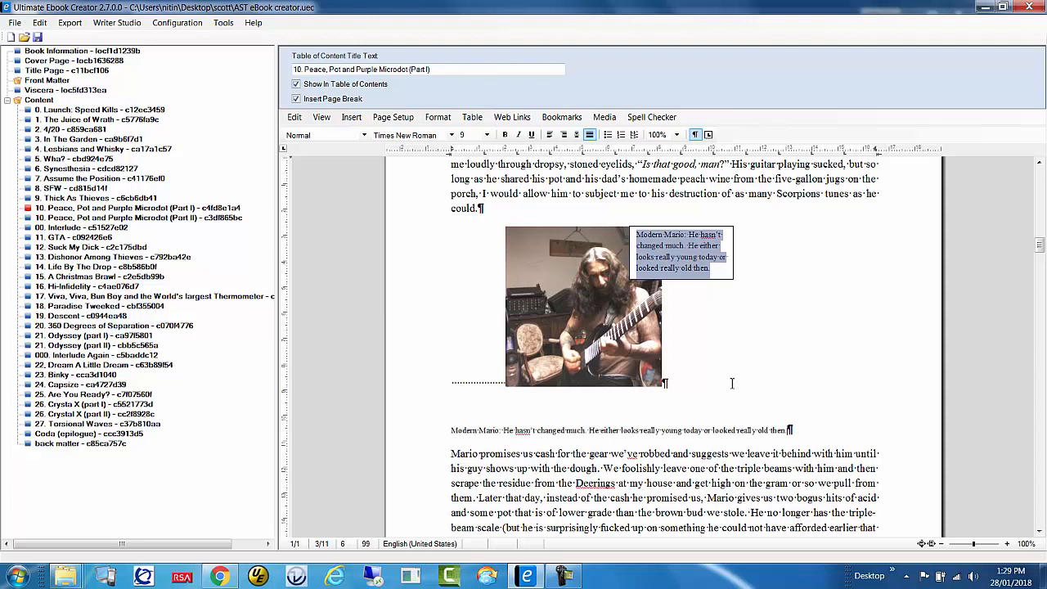
- Delete the floating caption text box that overlaps the guitarist picture
key("shift+Home")
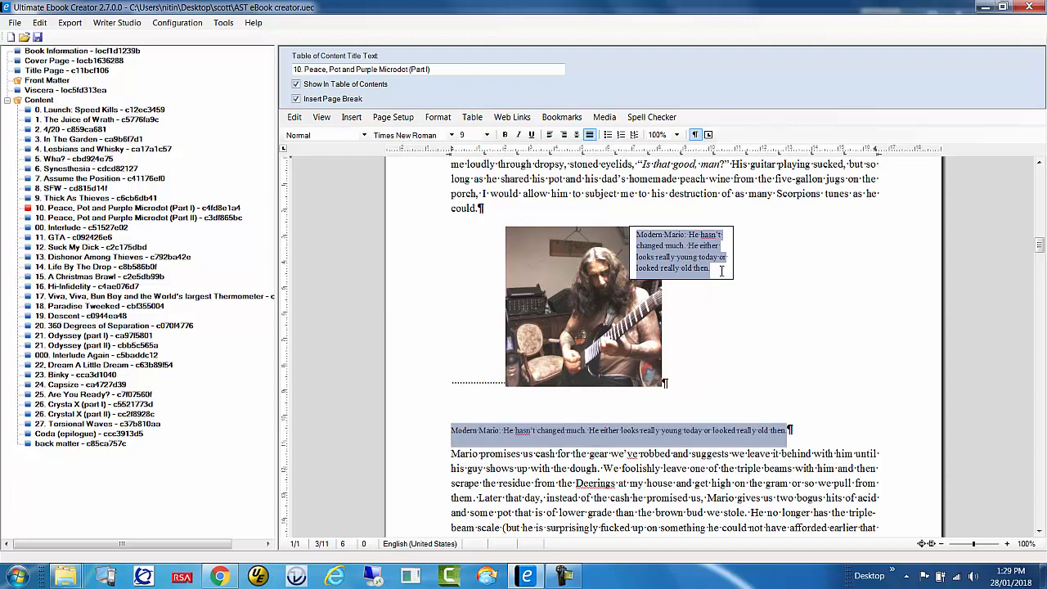
left_click(700, 396)
left_click(684, 227)
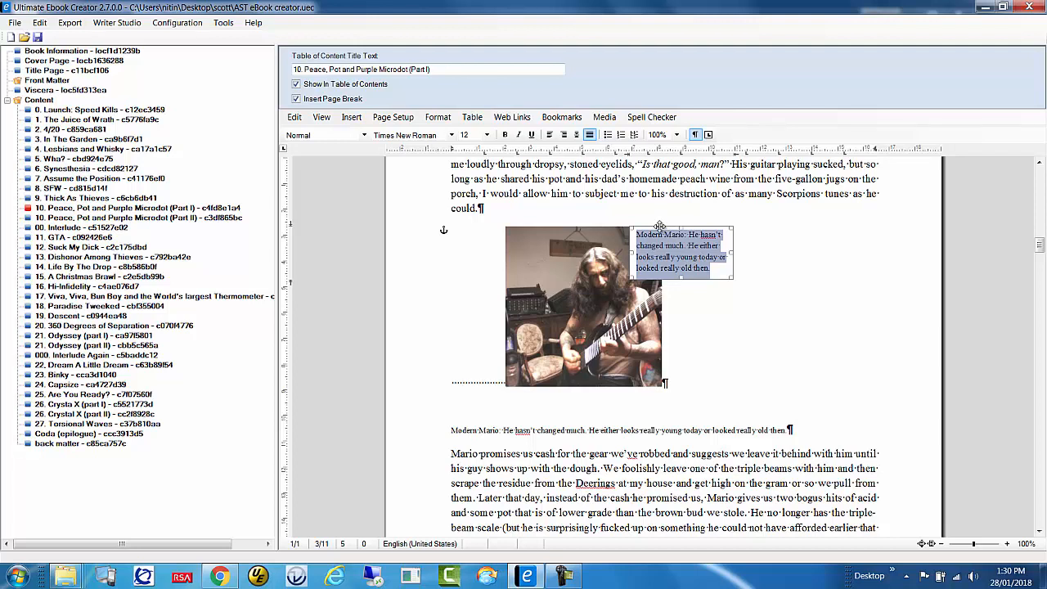
key("Delete")
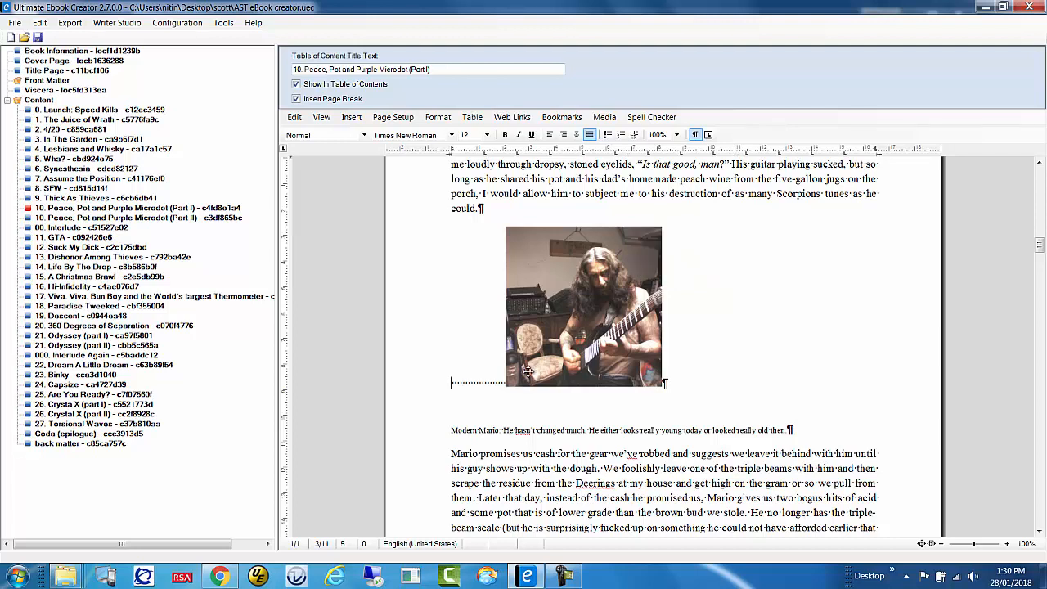
- Delete all the leading spaces in front of the guitarist picture
left_click(458, 385)
key("Delete")
key("Delete")
key("Delete")
key("Delete")
key("Delete")
key("Delete")
key("Delete")
key("Delete")
key("Delete")
key("Delete")
key("Delete")
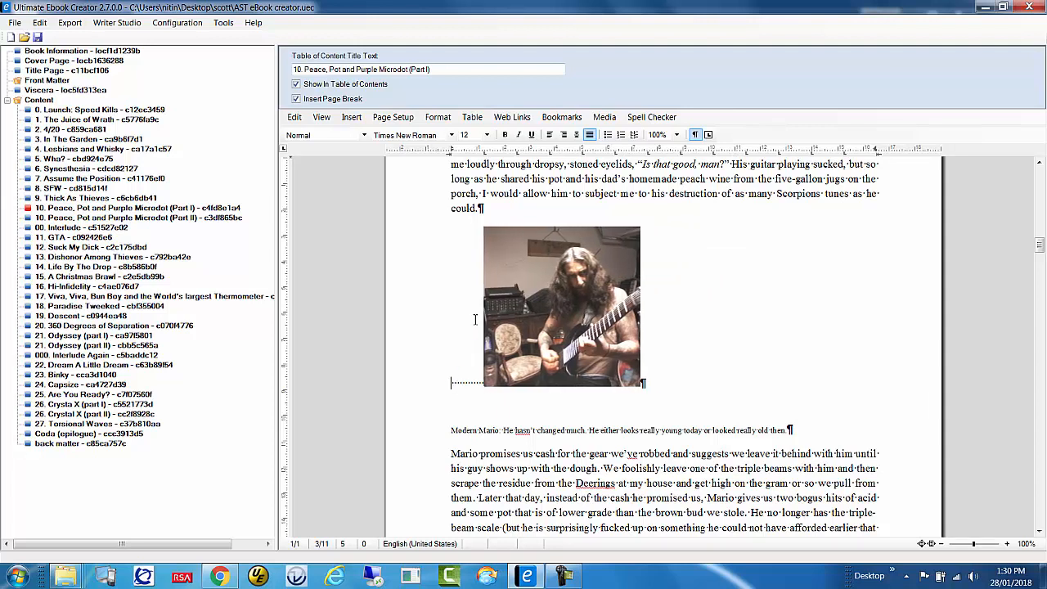
key("Delete")
key("Delete")
key("Delete")
key("Delete")
key("Delete")
key("Delete")
key("Delete")
key("Delete")
key("Delete")
key("Delete")
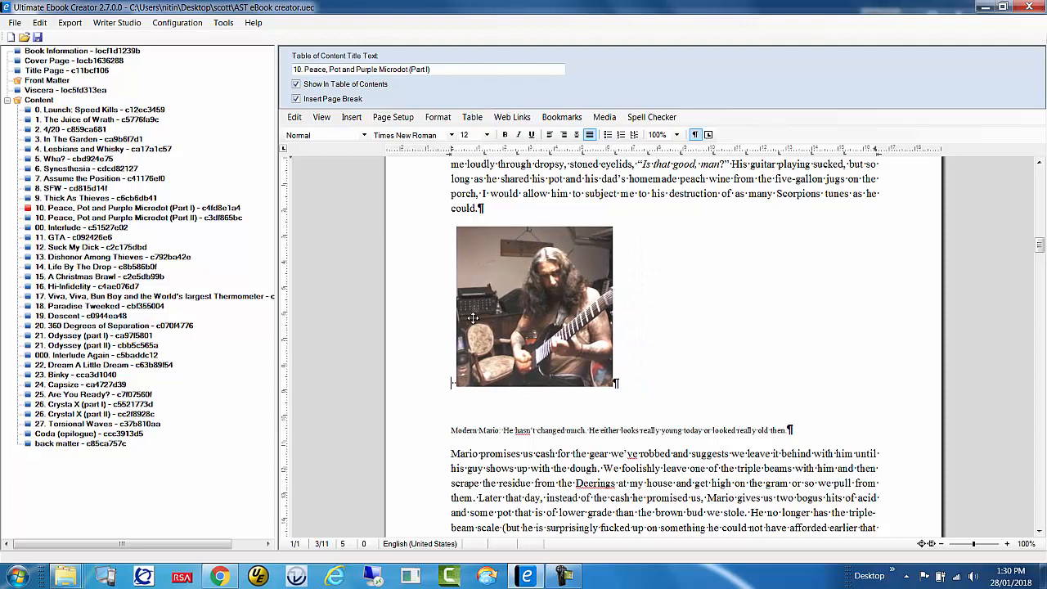
key("Delete")
- Center the guitarist picture and set its paragraph's line spacing to Single
left_click(541, 280)
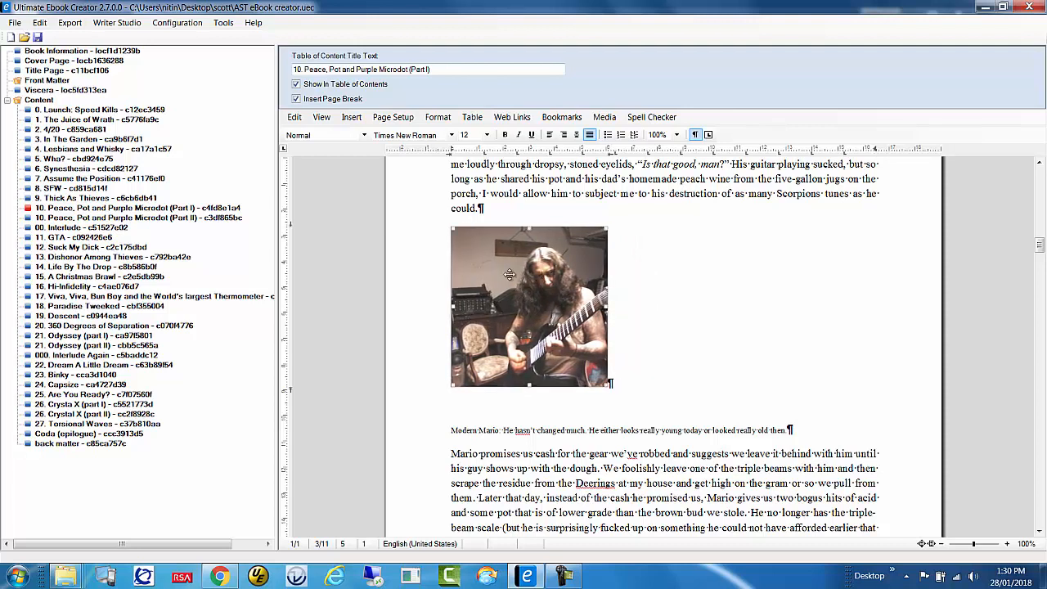
left_click(576, 135)
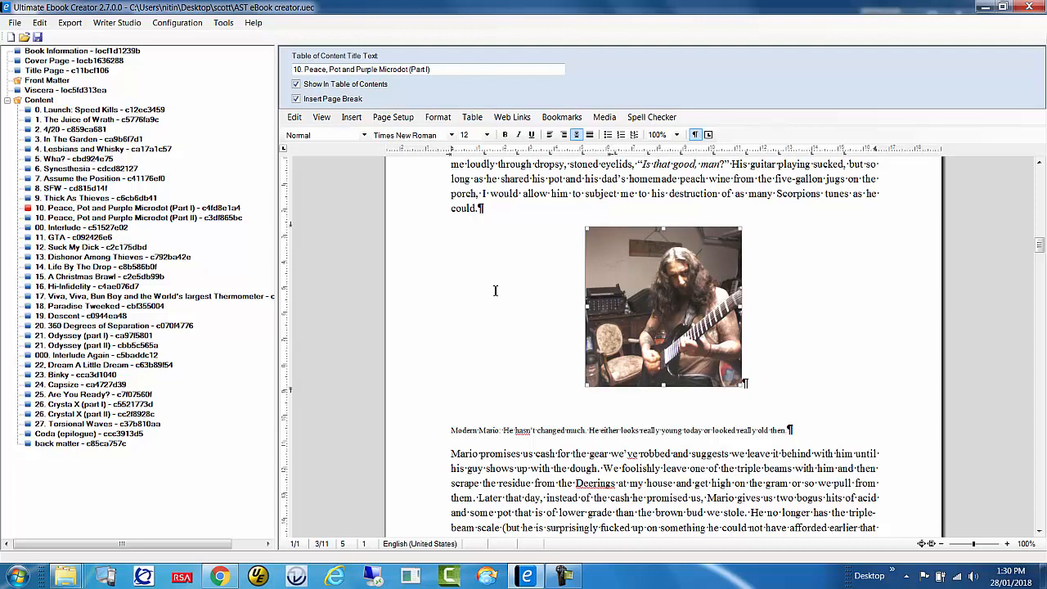
left_click(421, 304)
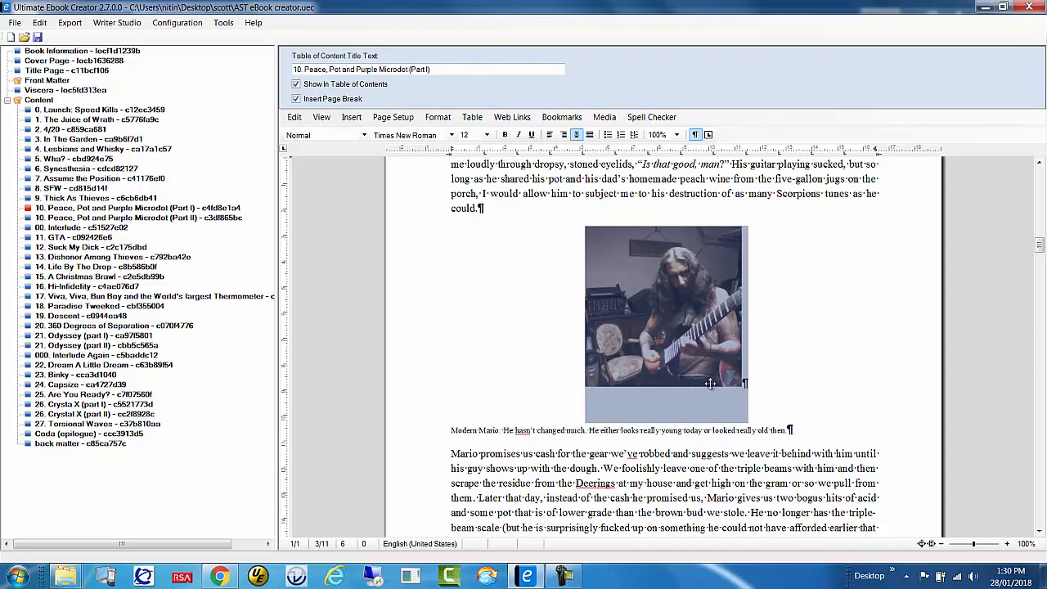
left_click(439, 117)
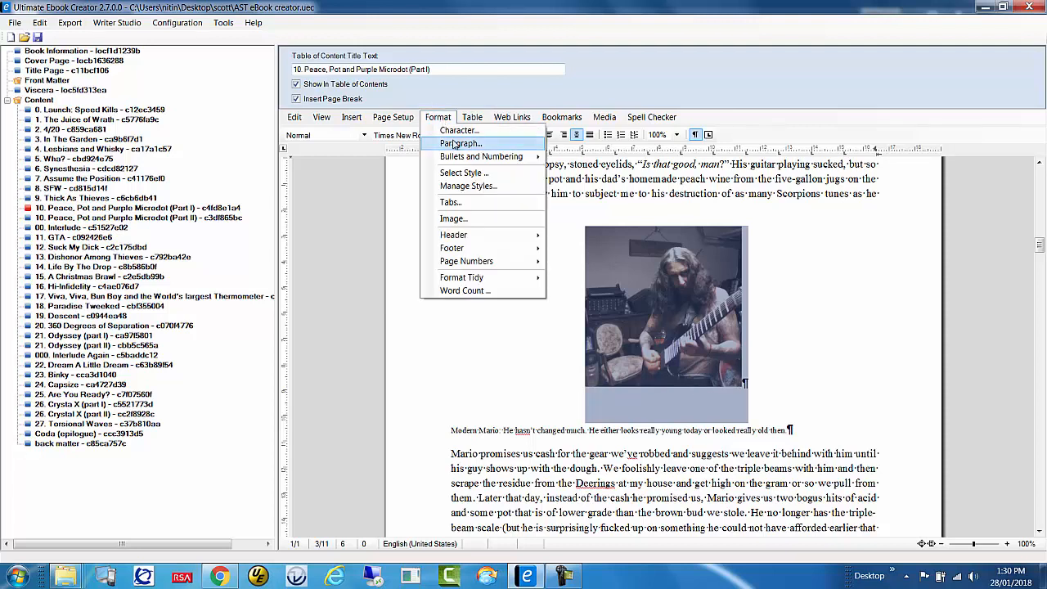
left_click(454, 145)
left_click(490, 240)
left_click(484, 253)
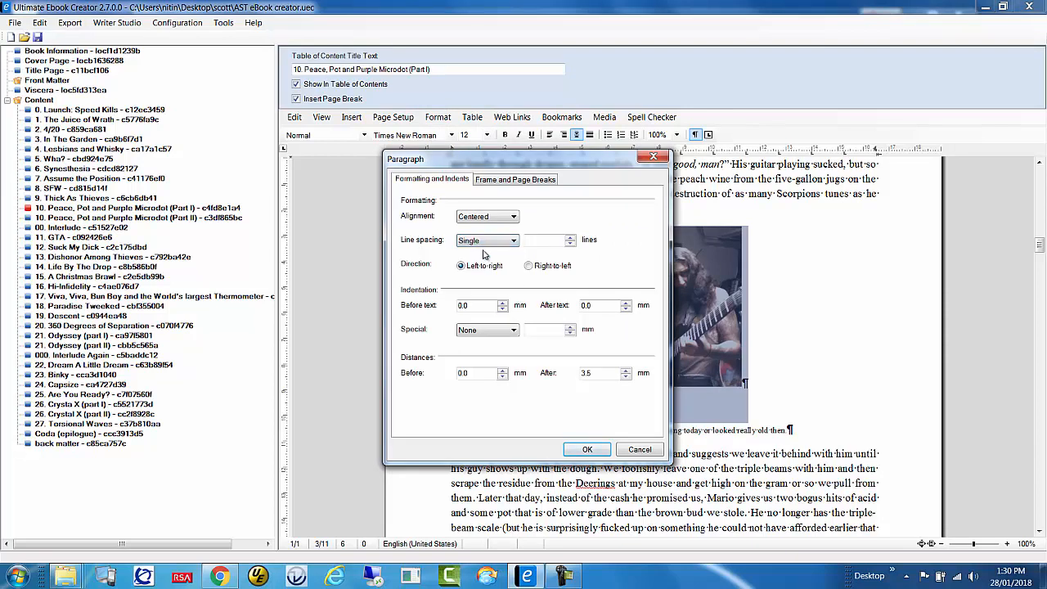
left_click(589, 451)
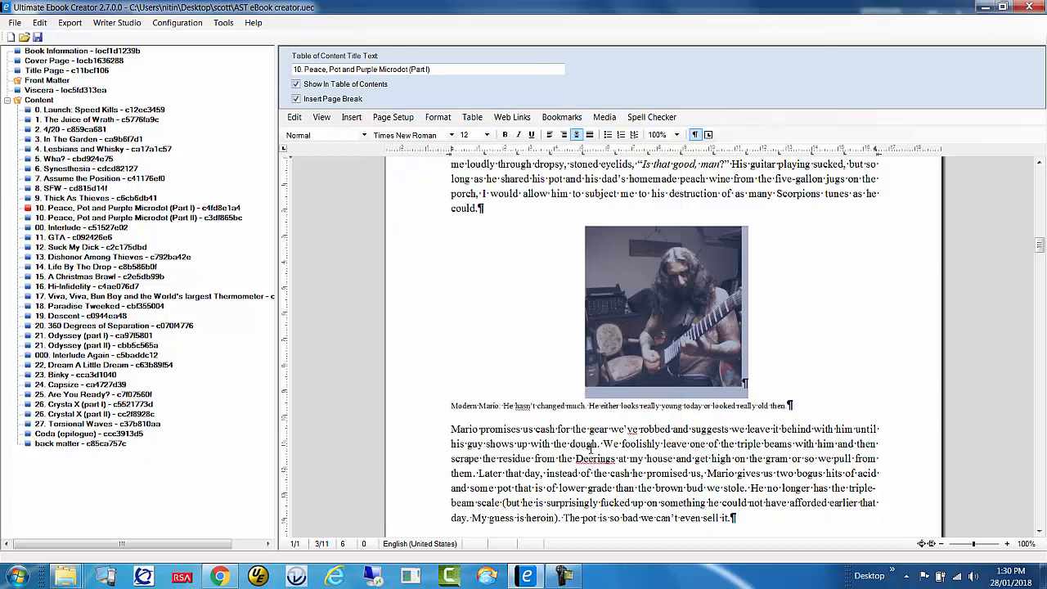
left_click(703, 399)
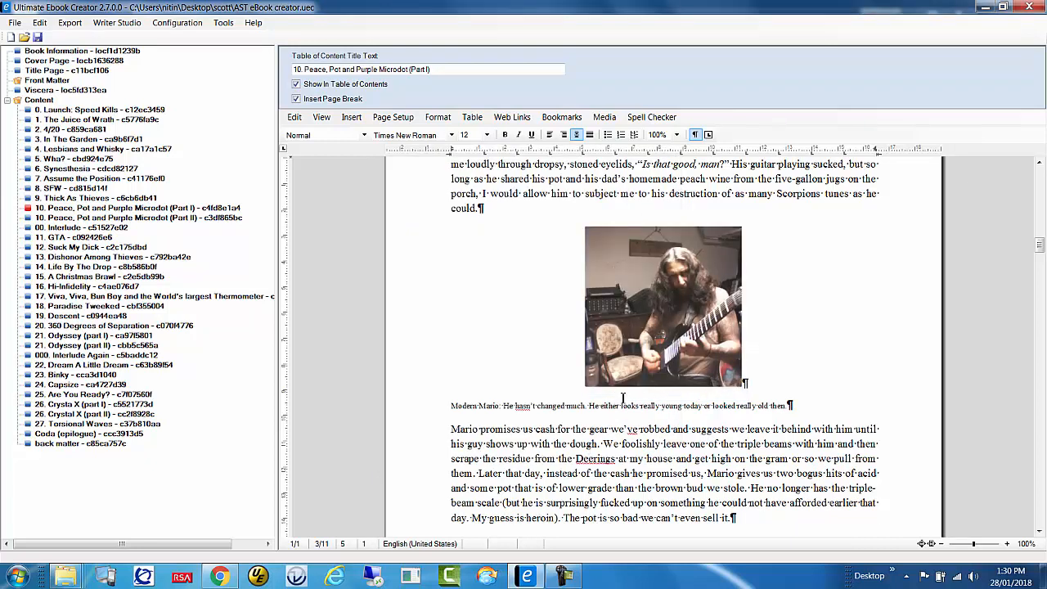
- Make the caption below the guitarist picture bold and split it into two paragraphs before "today"
left_click_drag(456, 406, 791, 402)
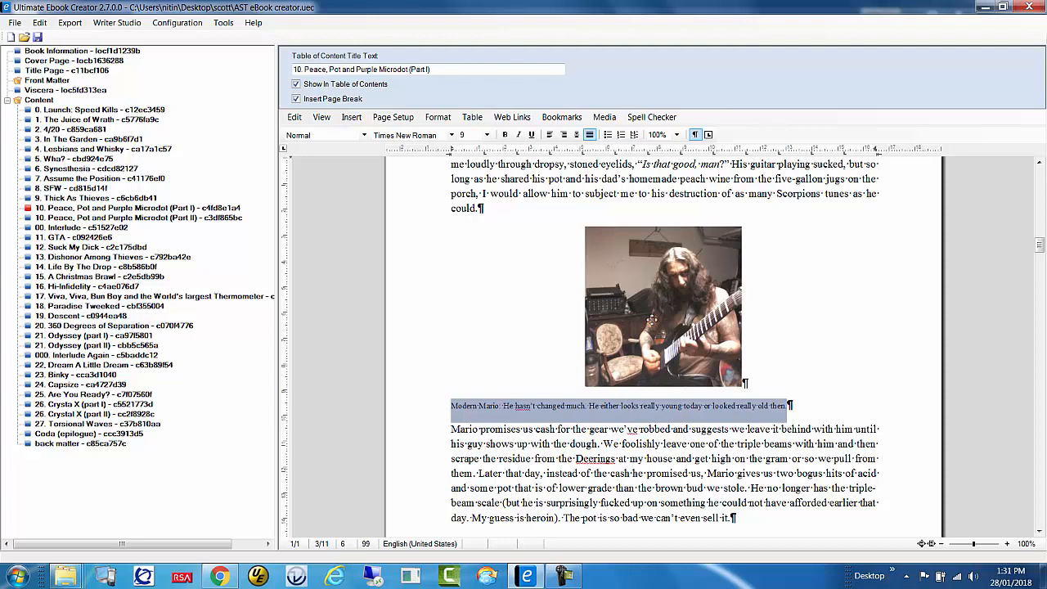
left_click(505, 134)
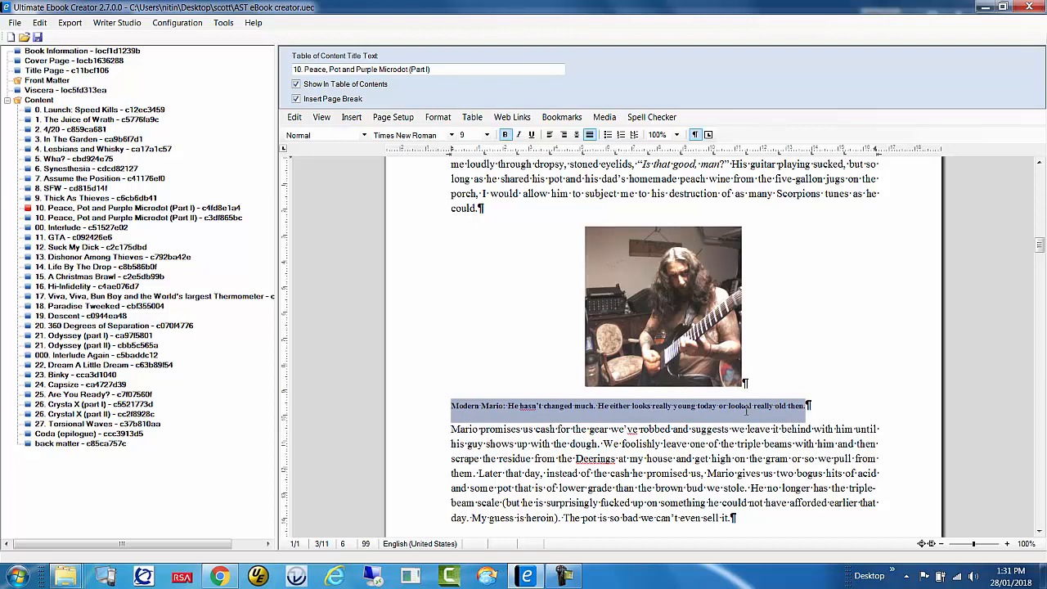
left_click(699, 406)
key("Return")
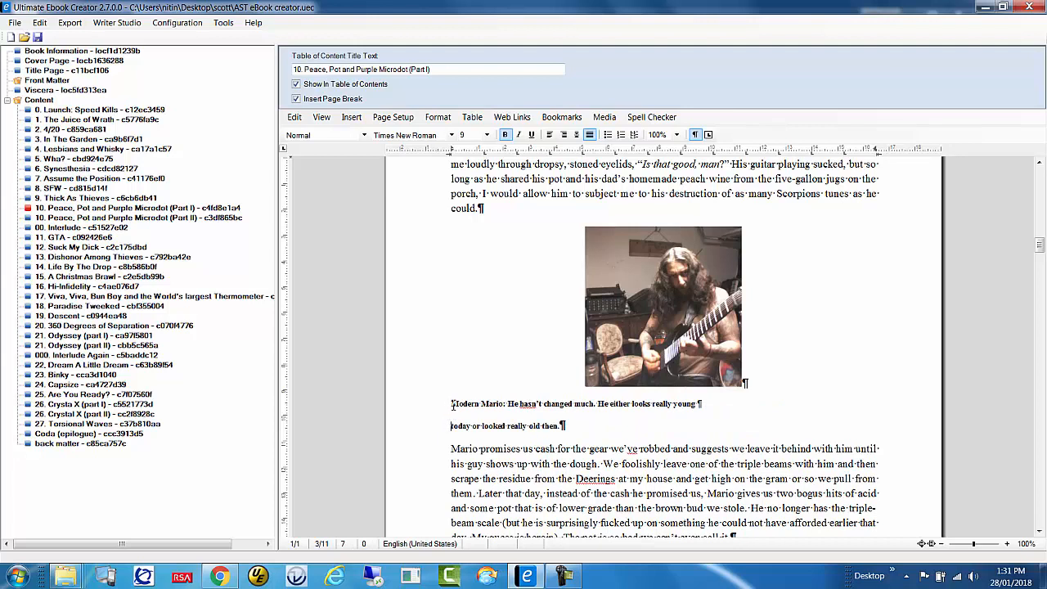
- Set both caption paragraphs below the guitarist picture to Single line spacing and Centered alignment
left_click_drag(453, 404, 590, 433)
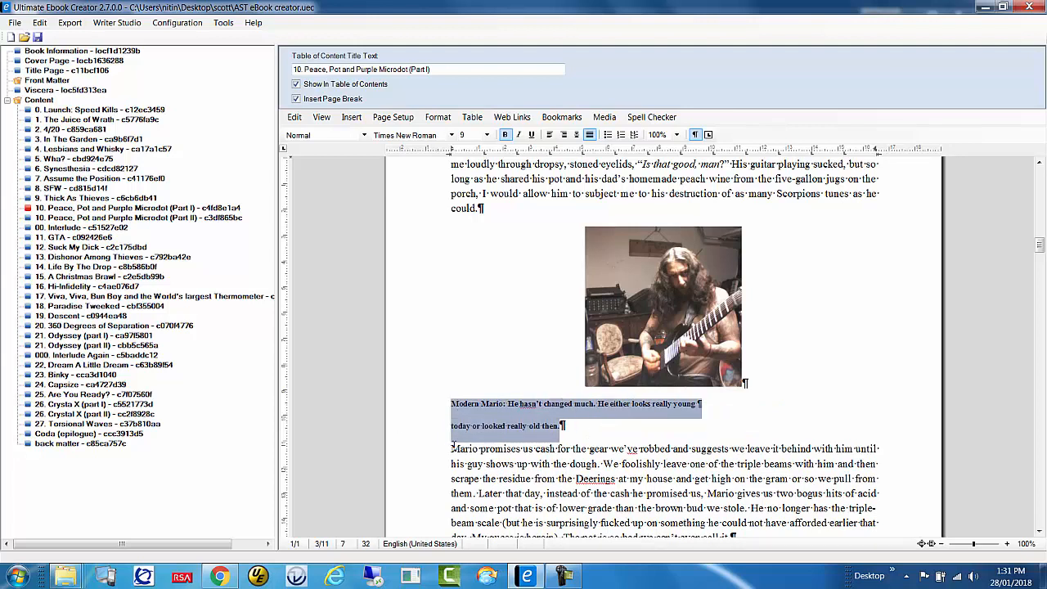
left_click(439, 415)
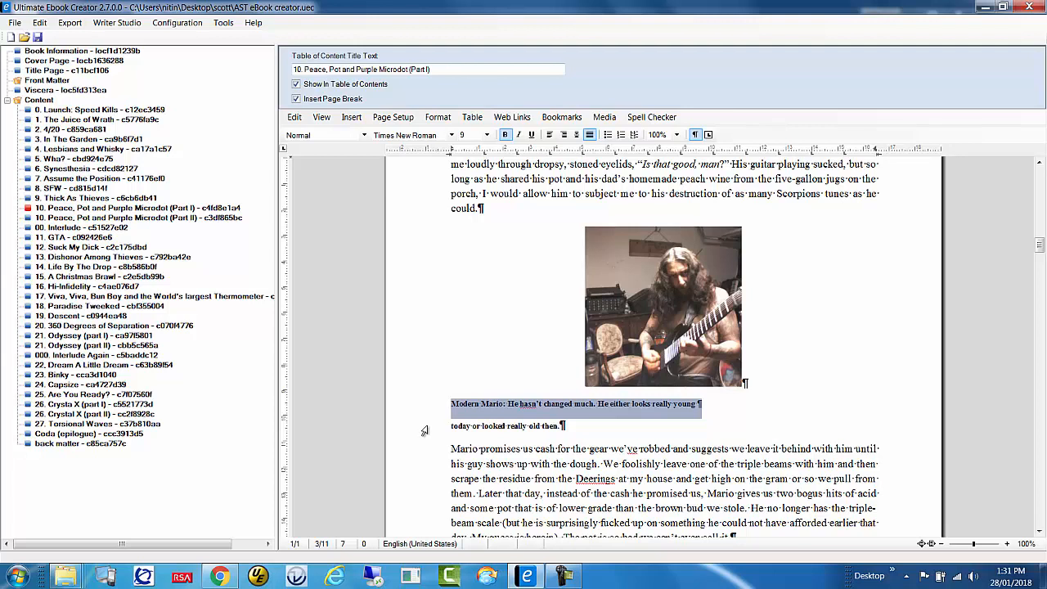
left_click_drag(454, 401, 574, 427)
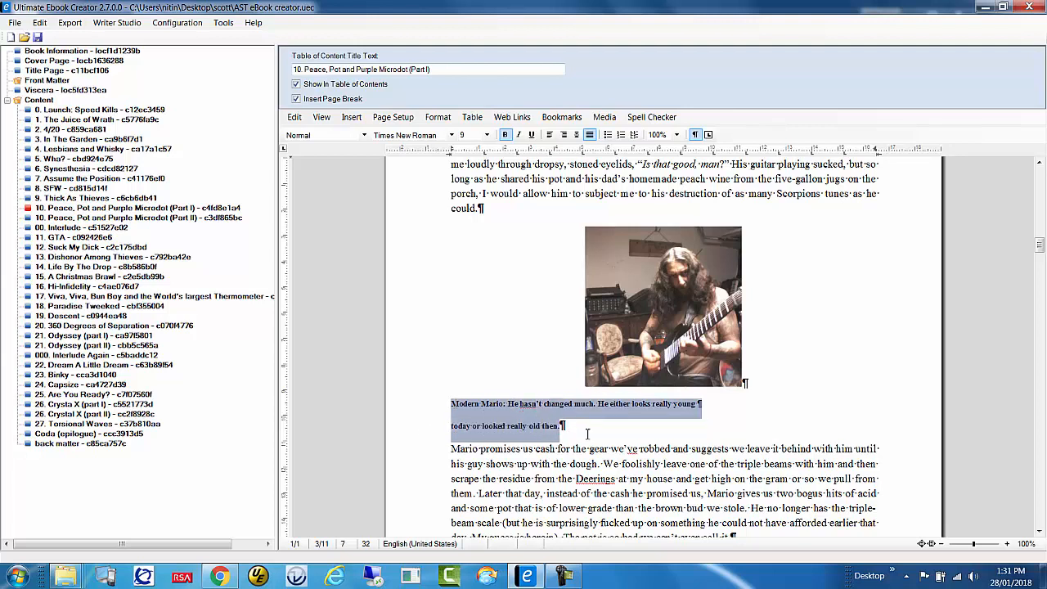
left_click(438, 117)
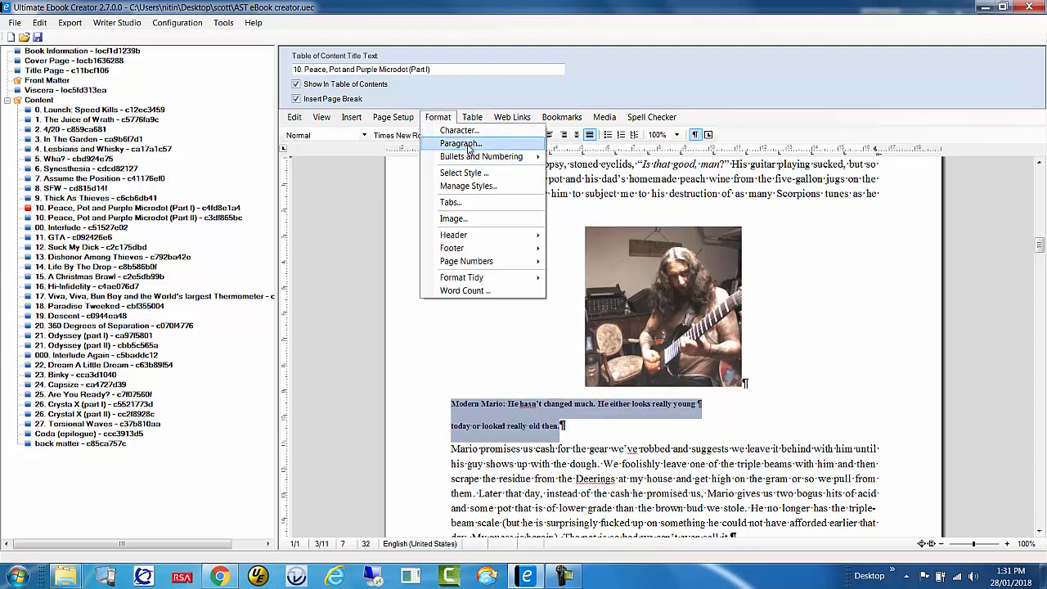
left_click(472, 144)
left_click(503, 241)
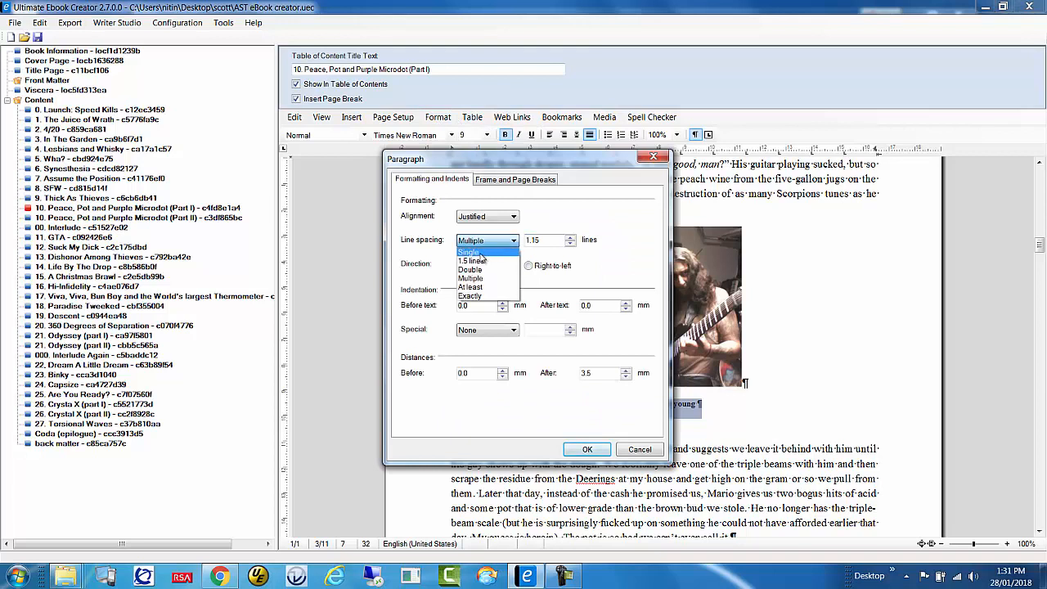
left_click(481, 254)
left_click(497, 218)
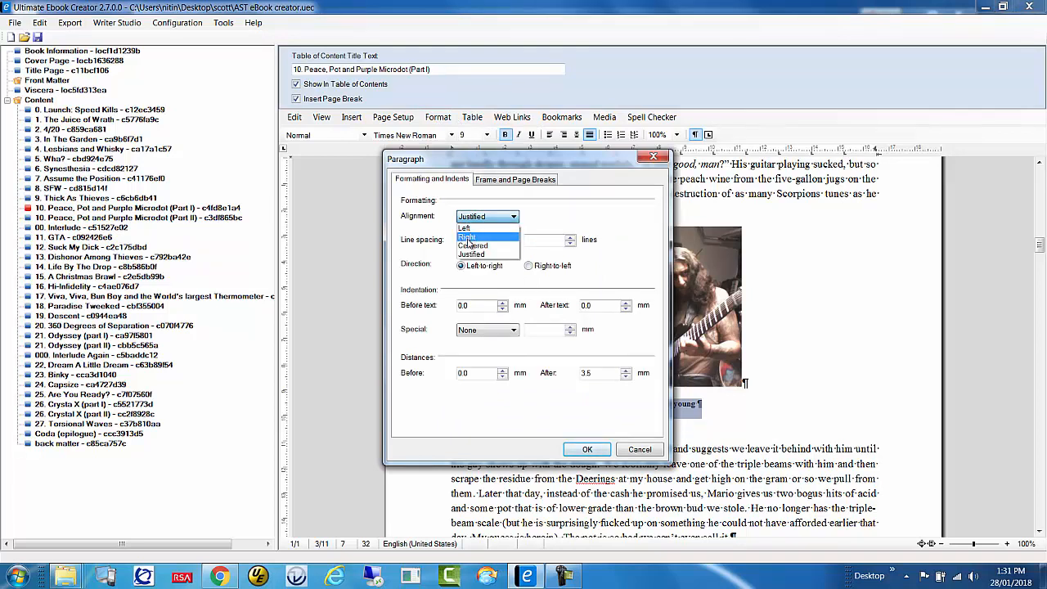
left_click(472, 246)
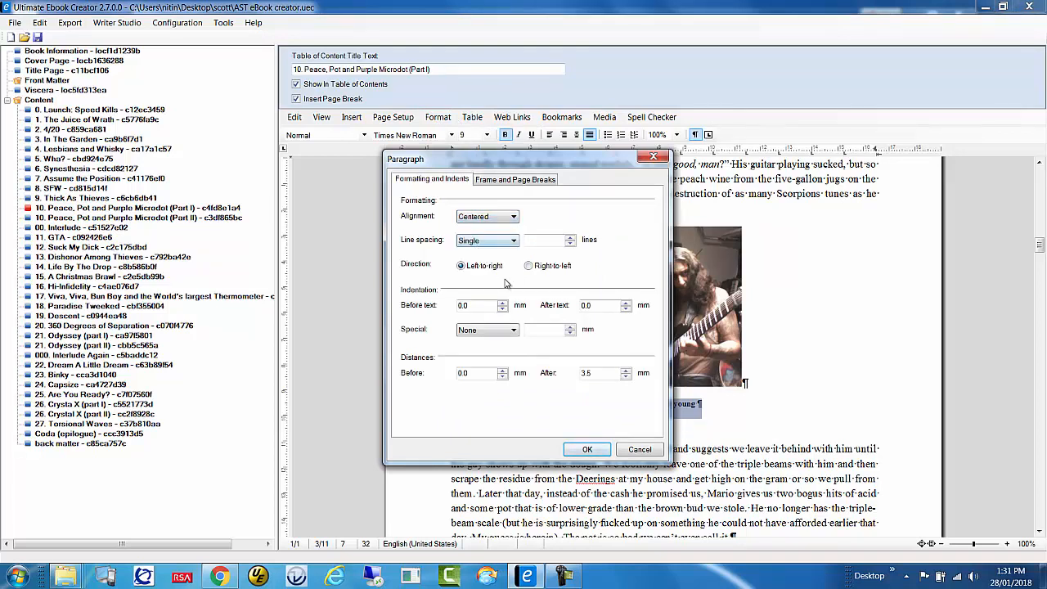
left_click(587, 449)
left_click(741, 426)
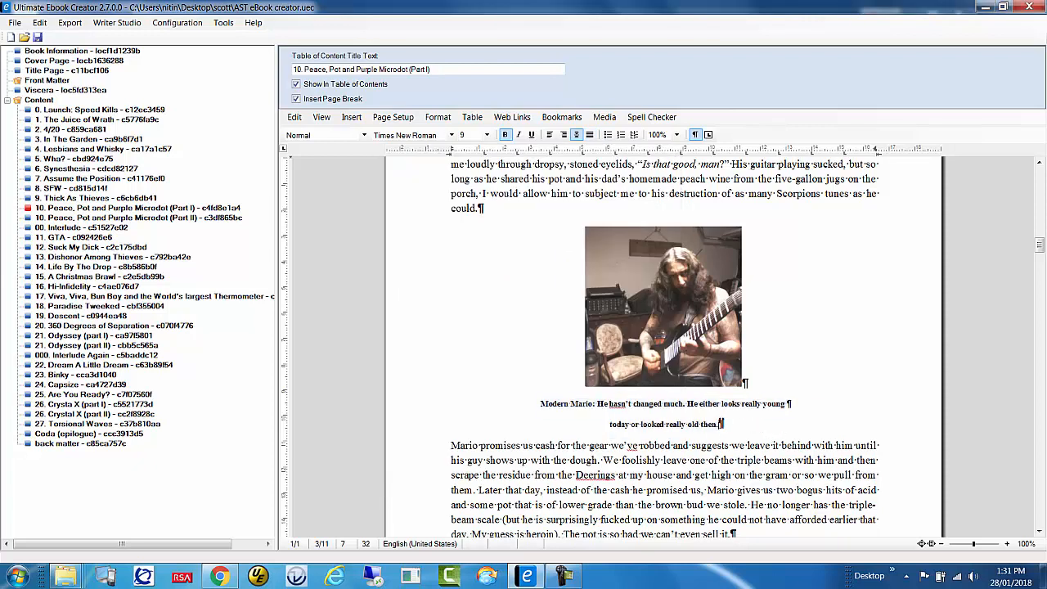
left_click_drag(540, 404, 732, 426)
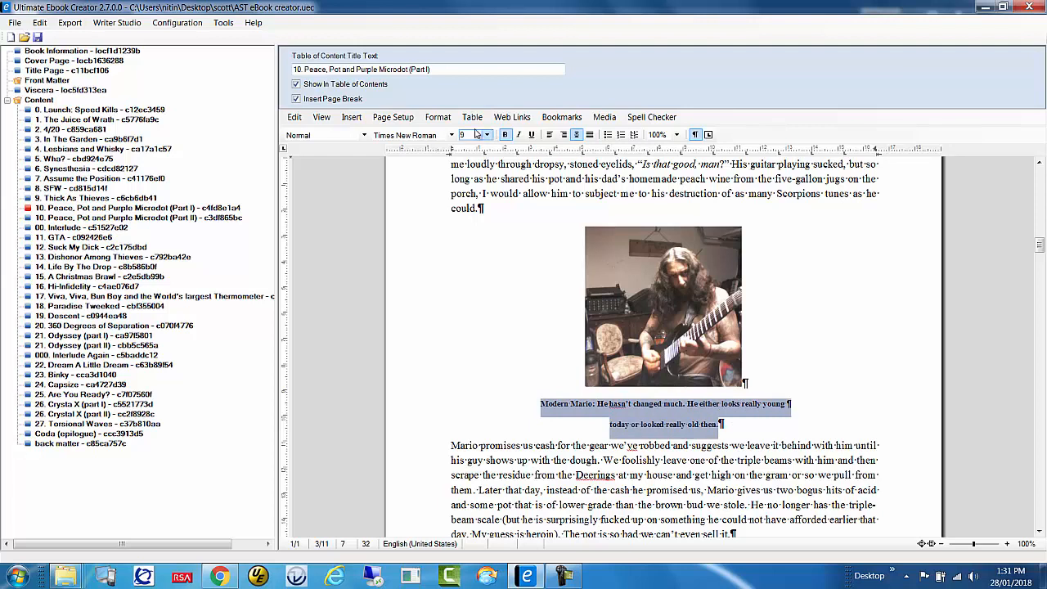
left_click(438, 117)
left_click(463, 145)
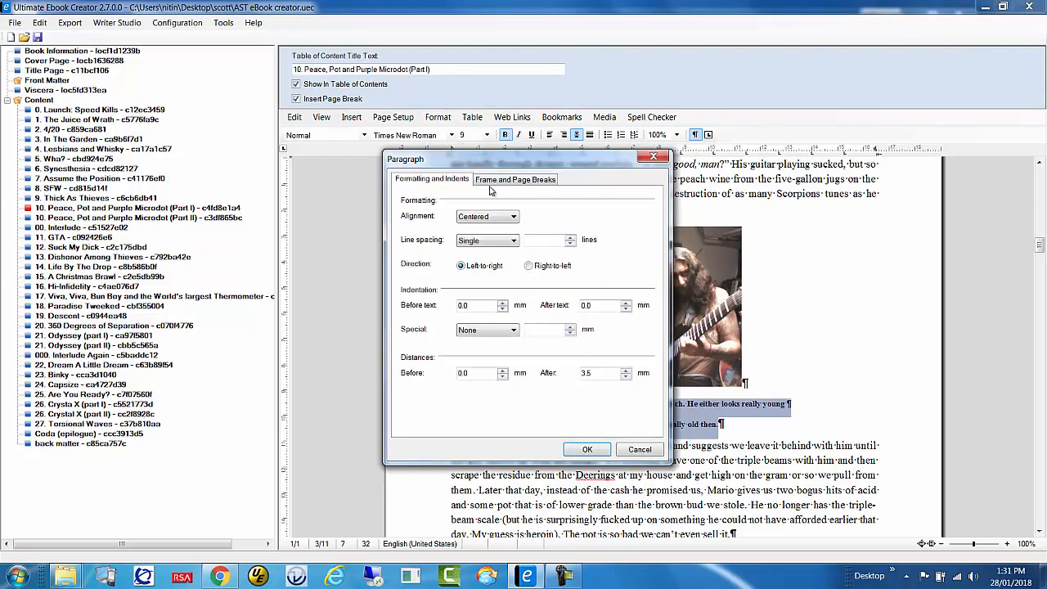
left_click_drag(523, 167, 387, 146)
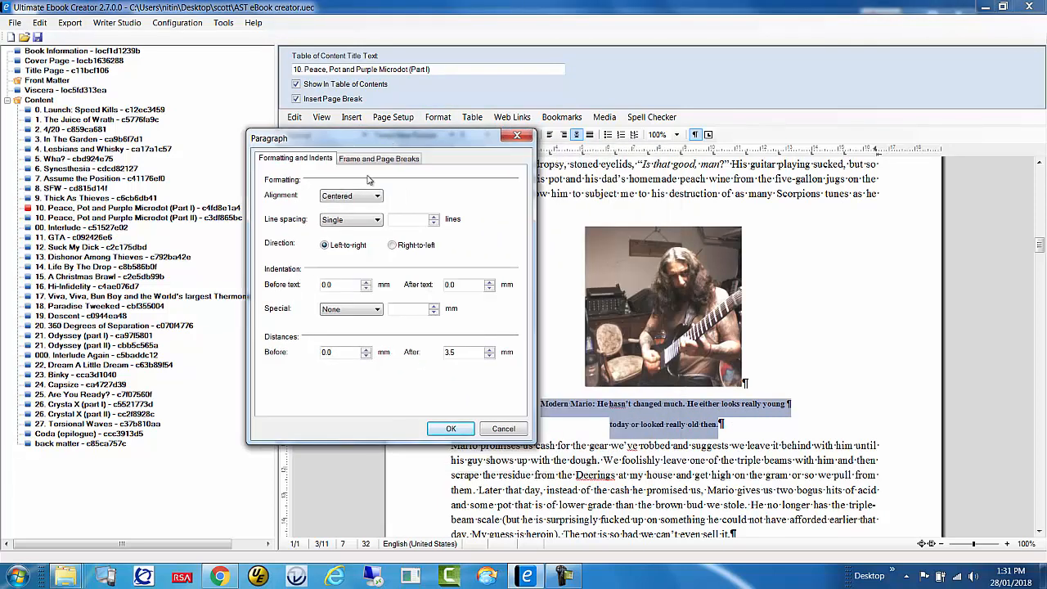
left_click(372, 222)
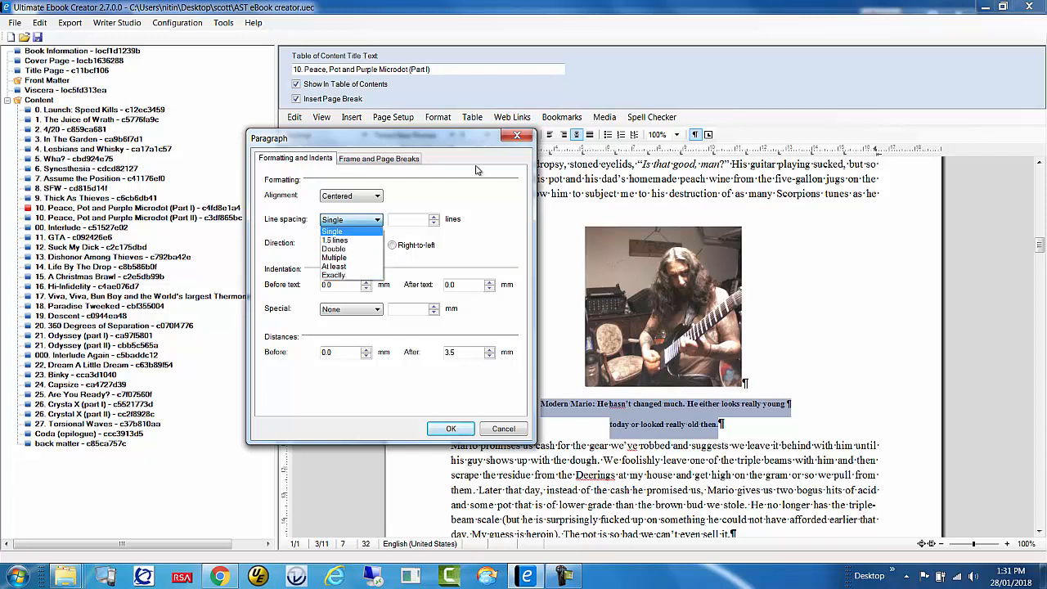
left_click(509, 134)
left_click(492, 431)
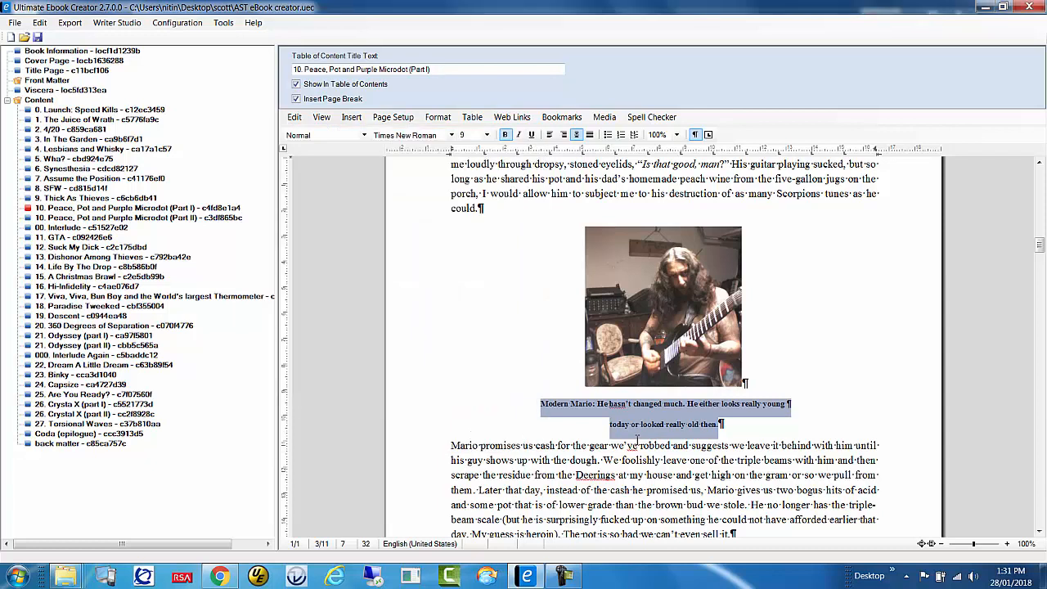
left_click(593, 432)
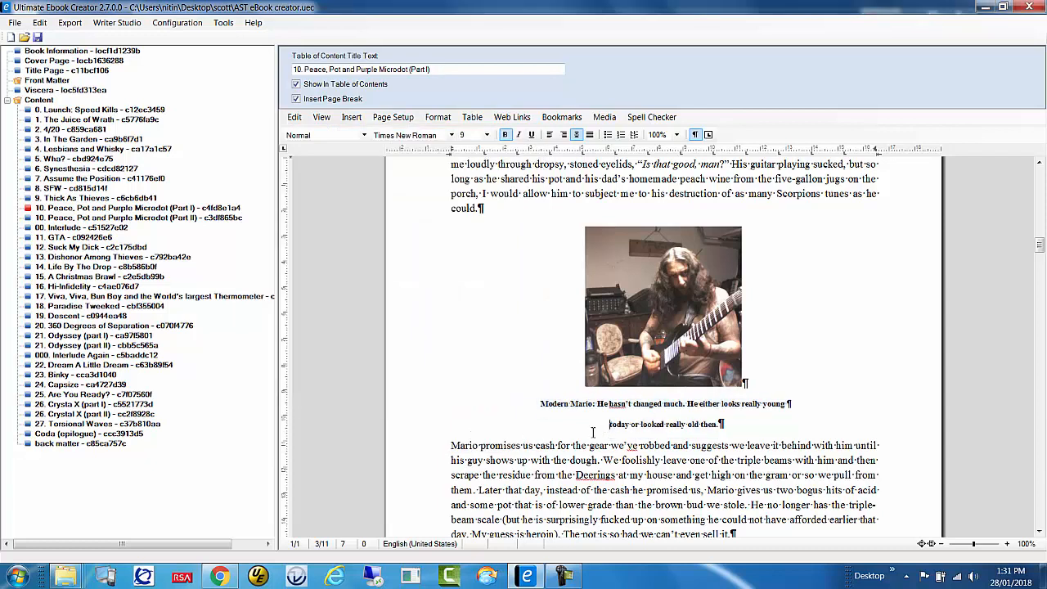
left_click(409, 428)
left_click(412, 406)
left_click(691, 411)
left_click(415, 409)
left_click(413, 431)
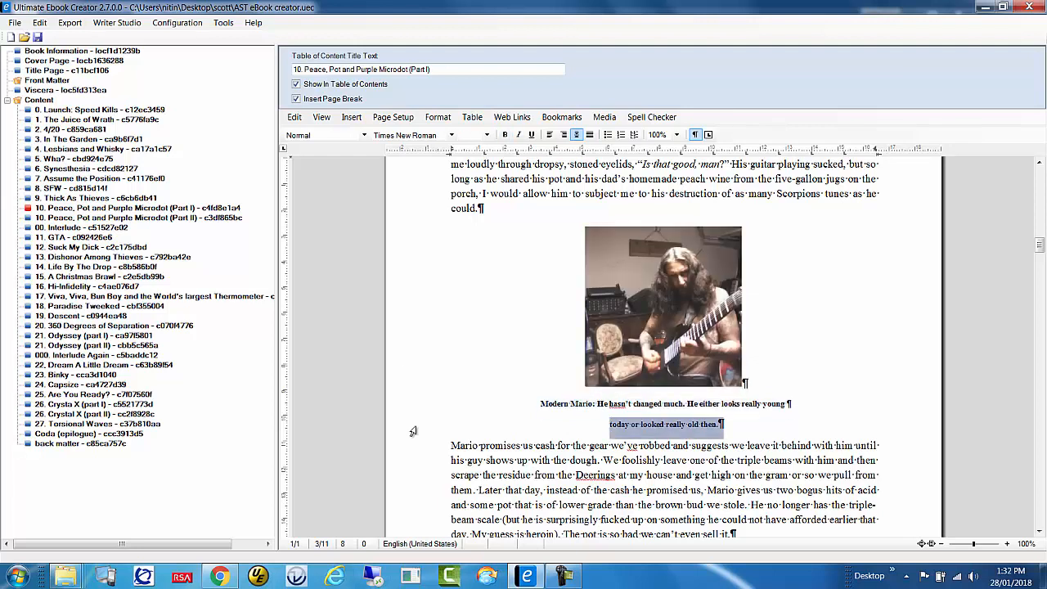
left_click(437, 117)
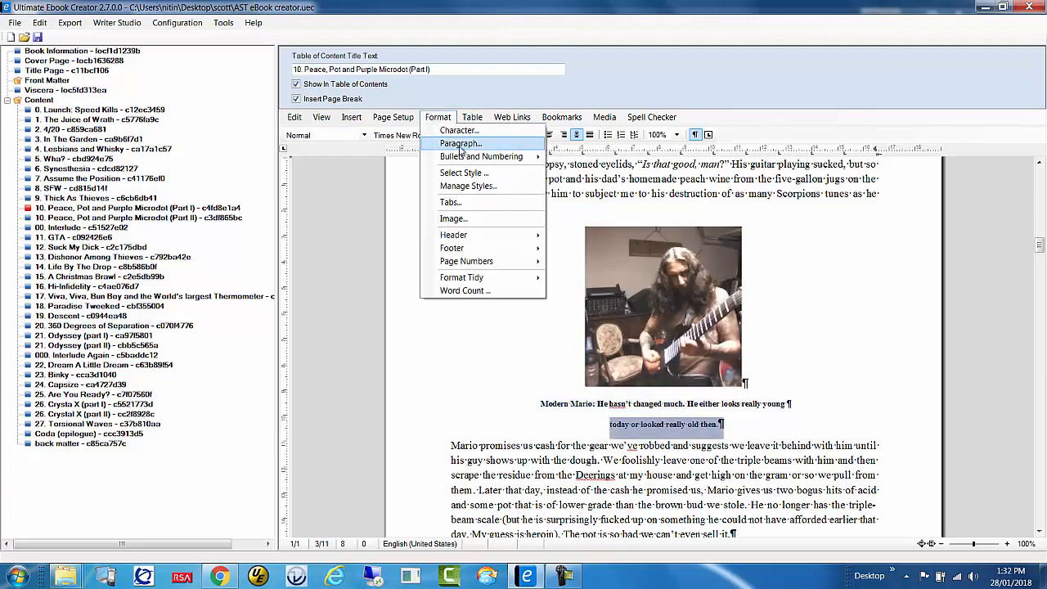
left_click(464, 147)
left_click(491, 240)
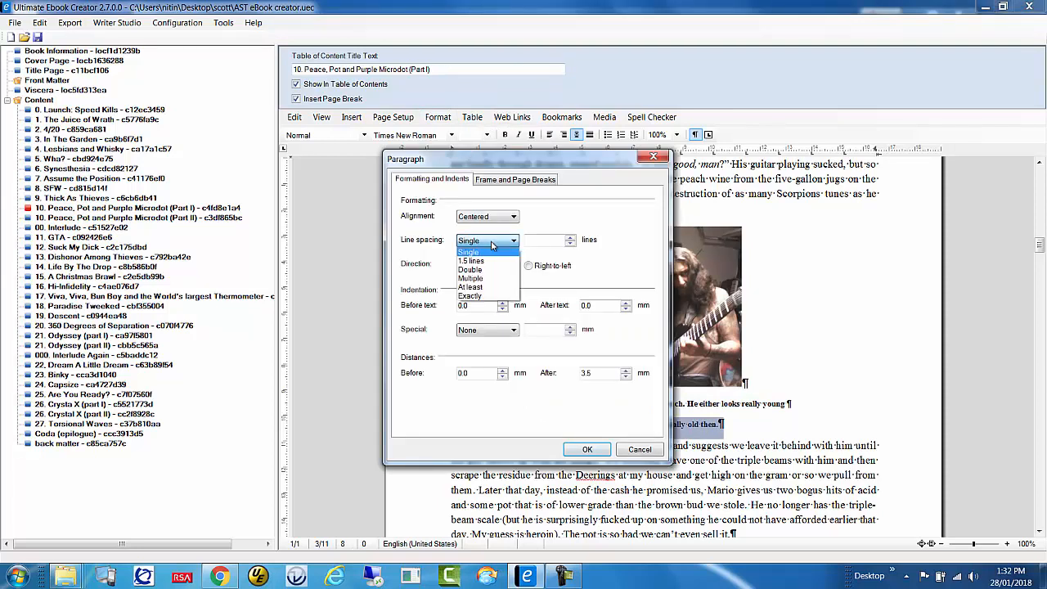
left_click(558, 420)
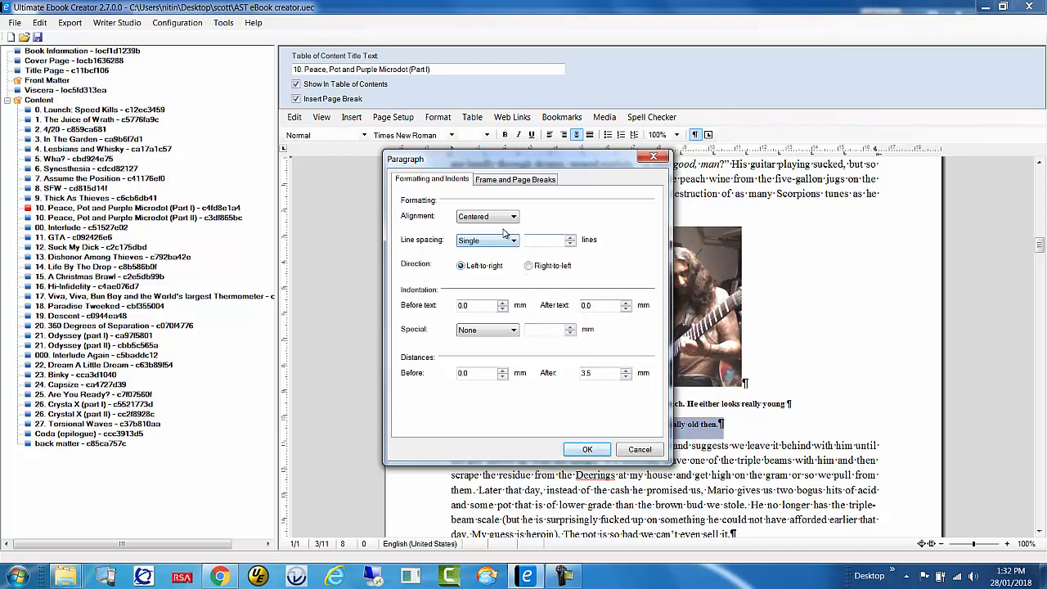
left_click(655, 451)
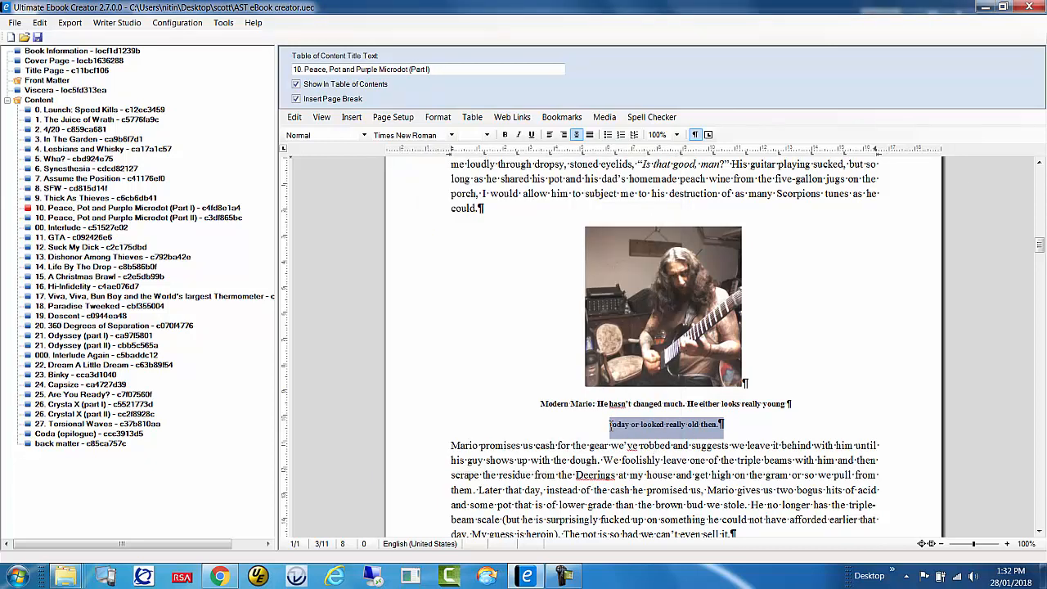
left_click(610, 422)
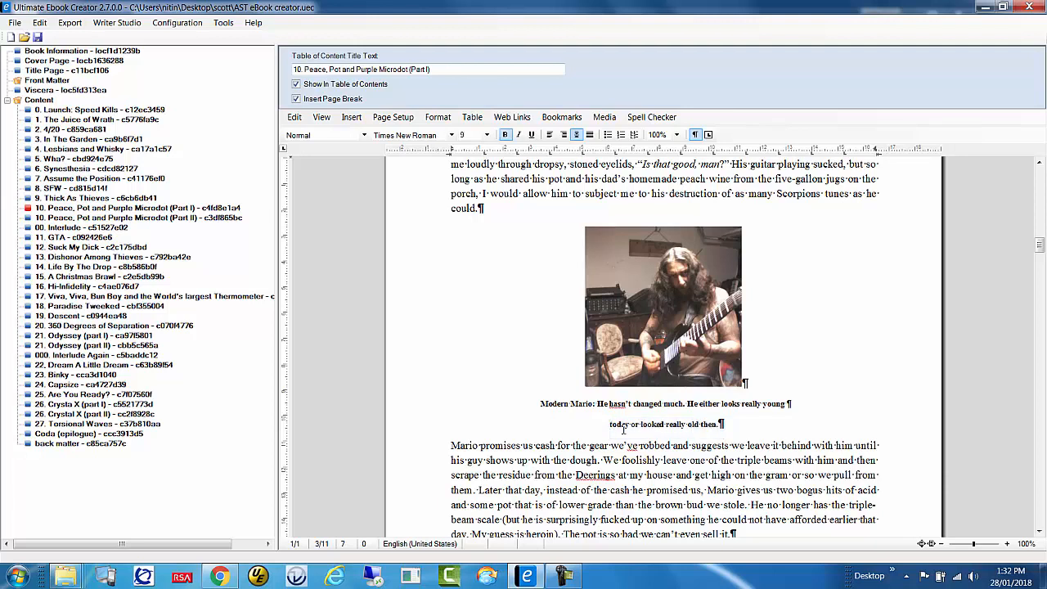
- Set the line spacing of both caption paragraphs below the guitarist picture to Exactly 8 pt
left_click_drag(542, 404, 719, 424)
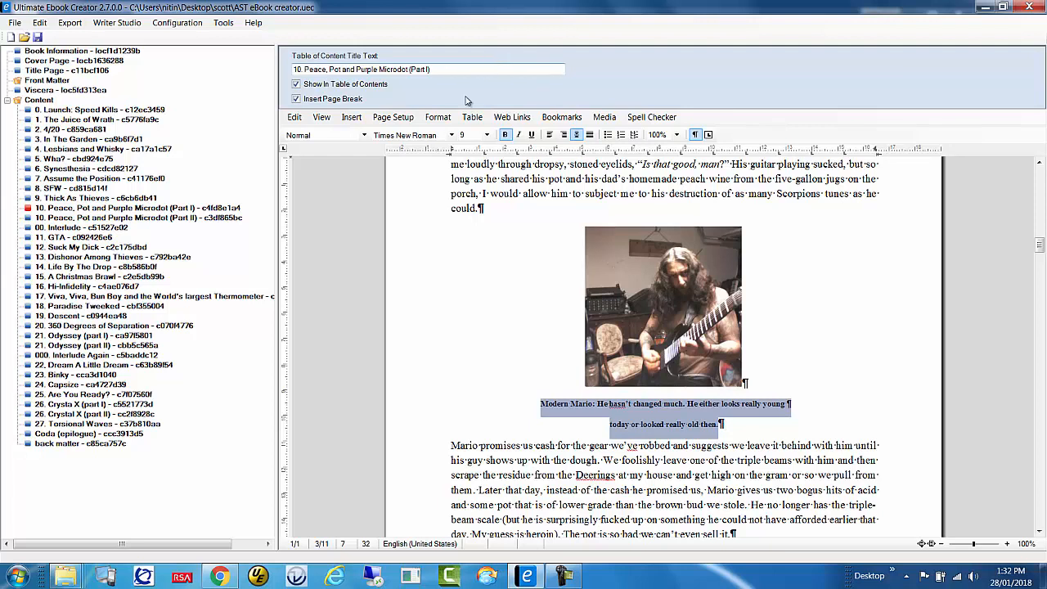
left_click(438, 117)
left_click(456, 147)
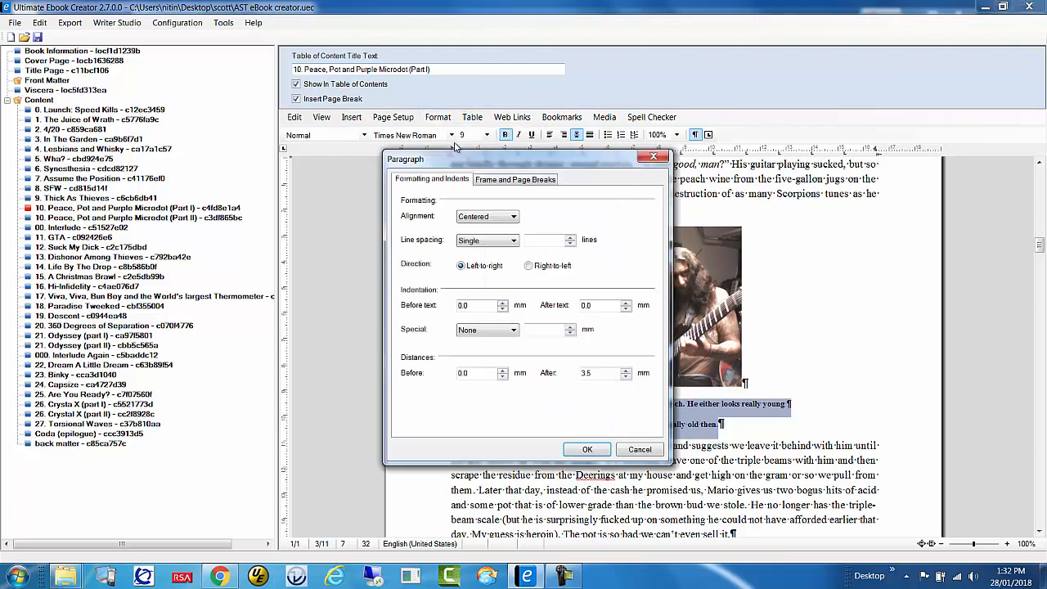
left_click(492, 246)
left_click(472, 296)
left_click_drag(549, 240, 528, 240)
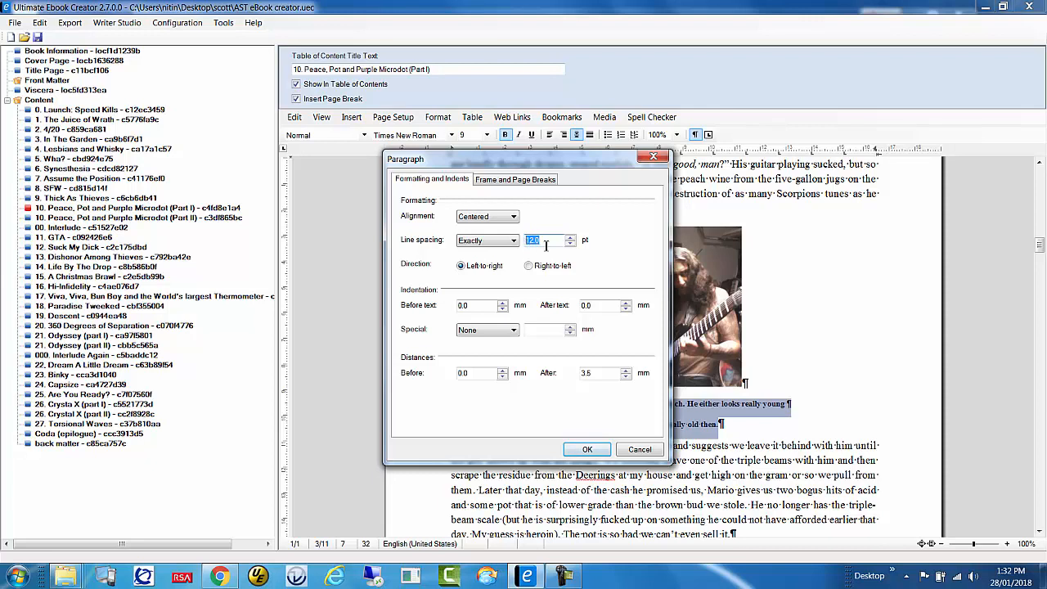
type("8")
left_click(586, 449)
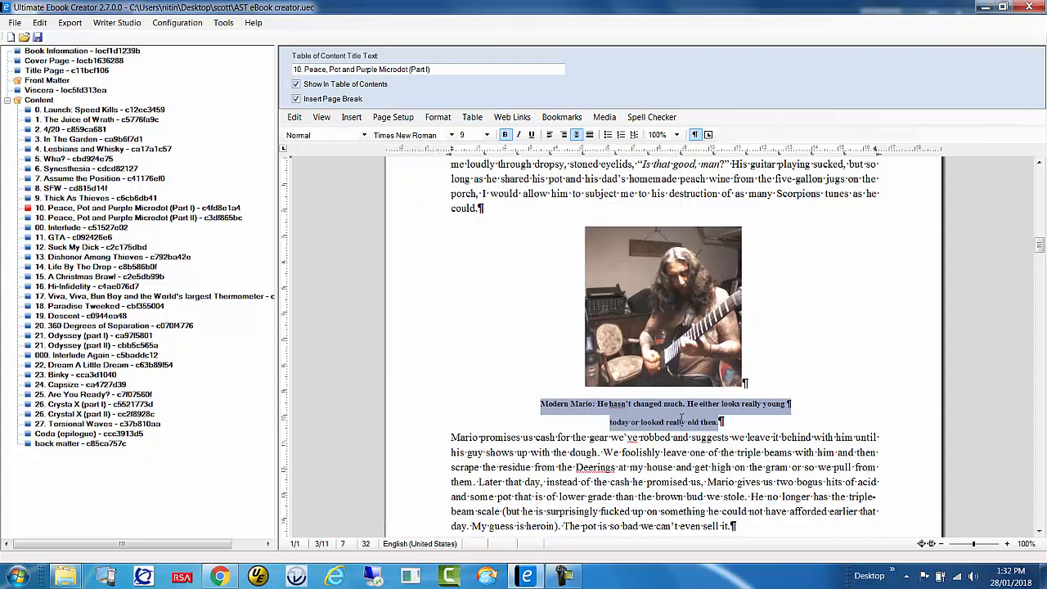
- Change the exact line spacing of both guitarist caption paragraphs to 9 pt
left_click(438, 117)
left_click(461, 143)
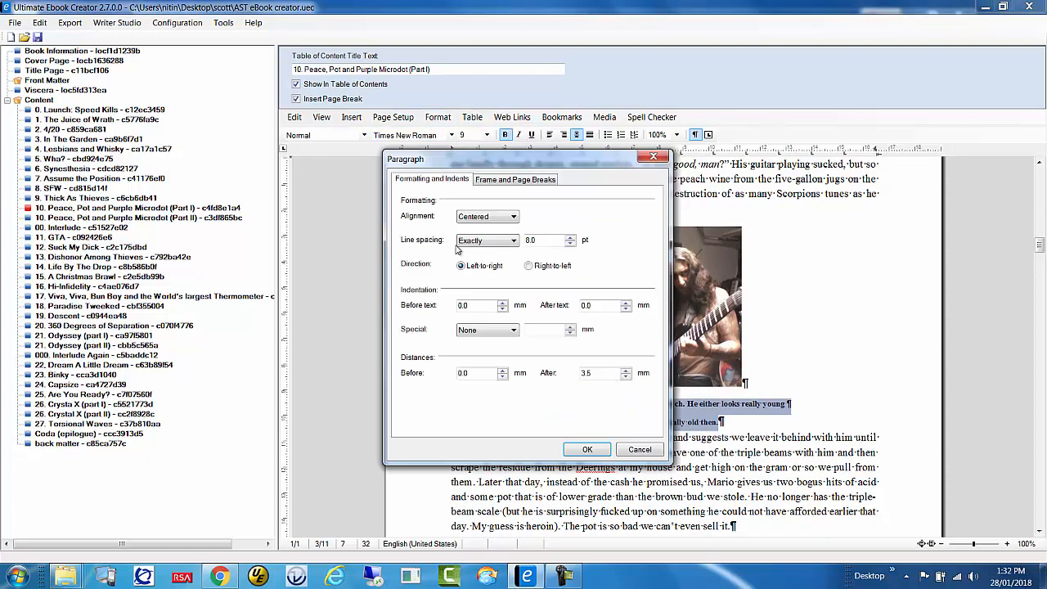
left_click_drag(550, 240, 525, 239)
type("9")
left_click(595, 449)
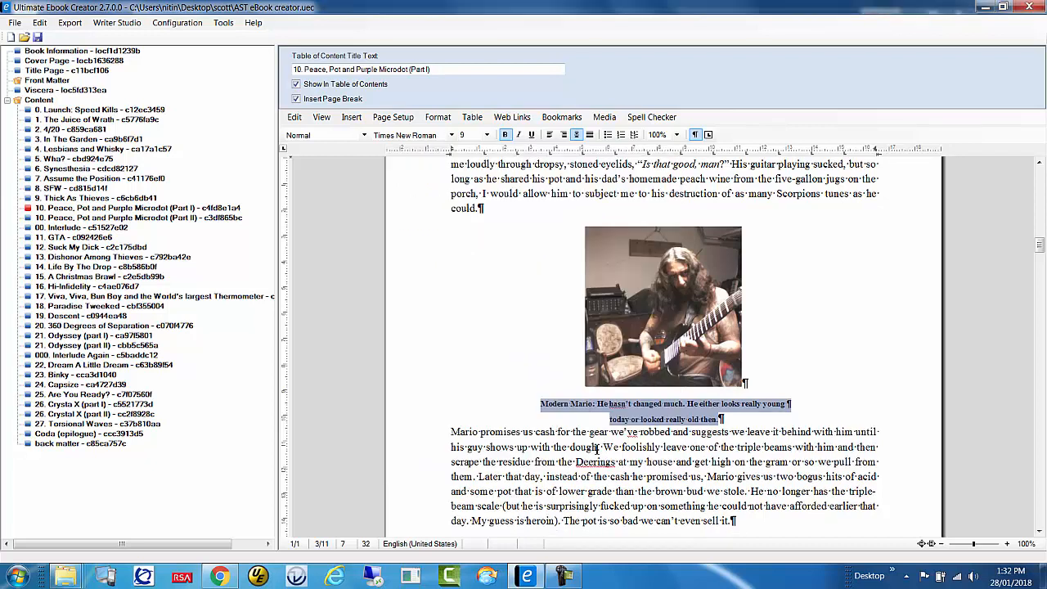
- Insert an empty paragraph between the guitarist caption and the body text below it
left_click(745, 419)
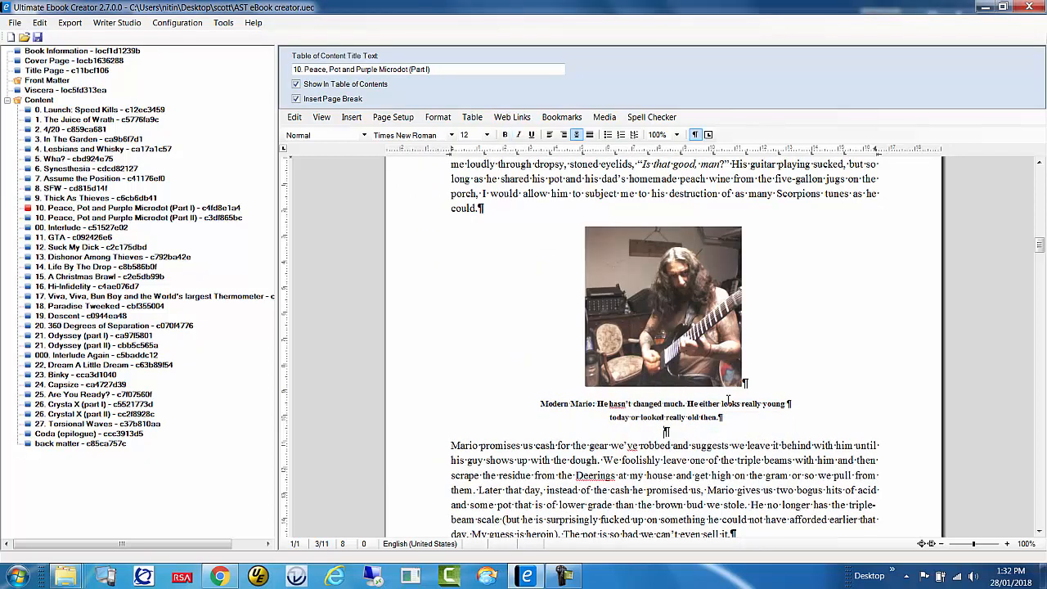
scroll(724, 401, "down", 2)
key("Return")
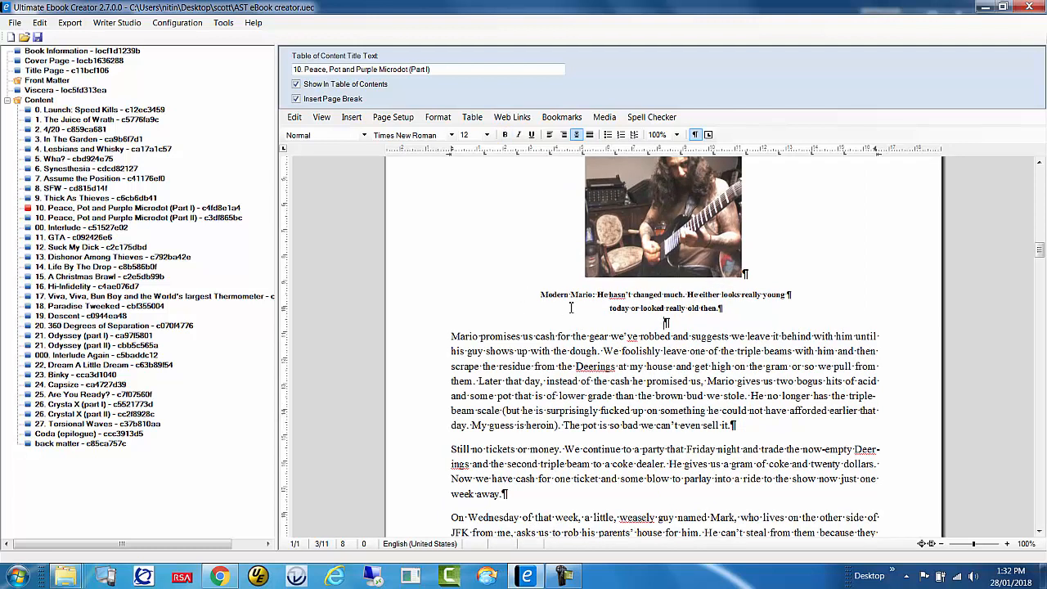
- Examine the rest of chapter 10 (Part I) down to its end for further pictures or floating text boxes
scroll(640, 327, "up", 2)
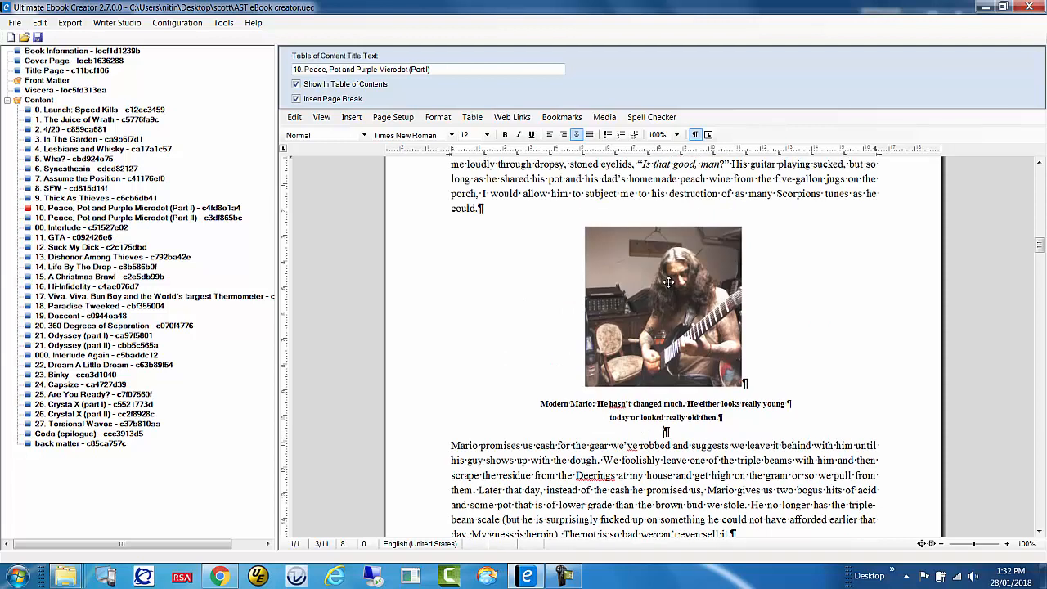
scroll(808, 261, "down", 12)
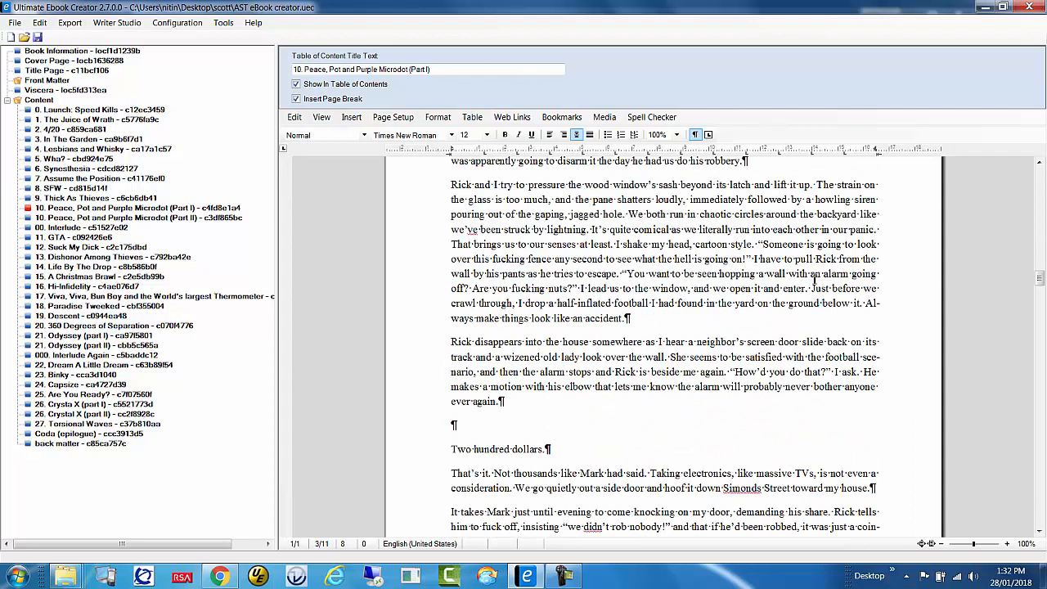
scroll(813, 280, "down", 4)
scroll(781, 289, "down", 10)
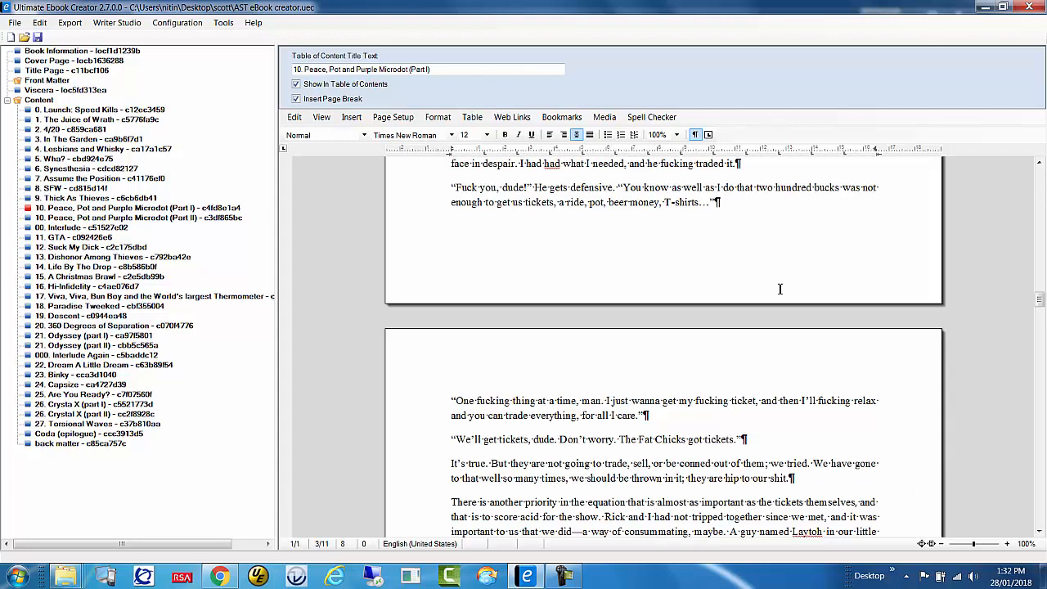
scroll(781, 289, "down", 9)
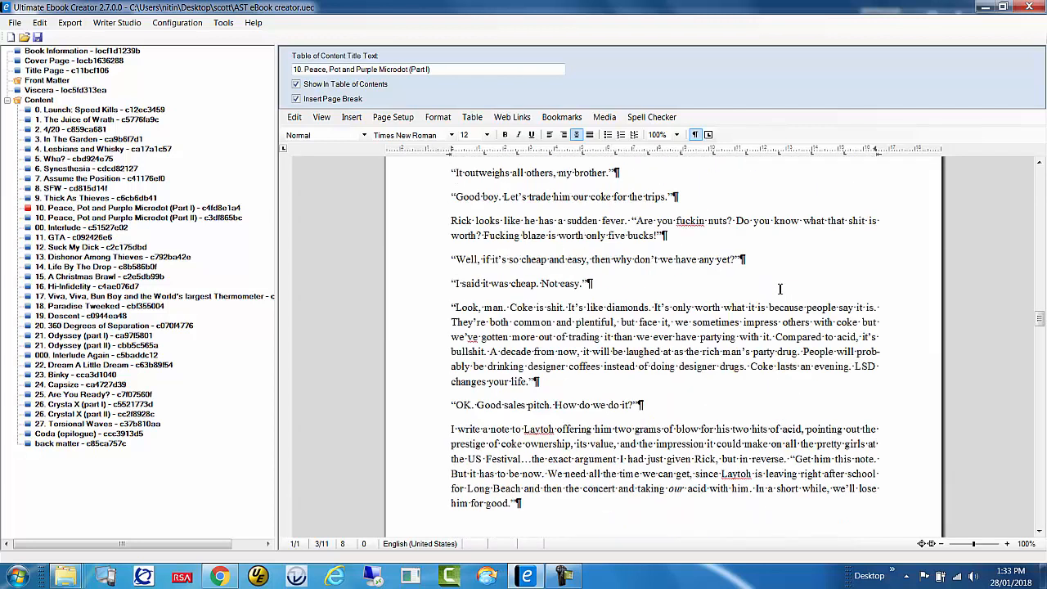
scroll(779, 288, "down", 16)
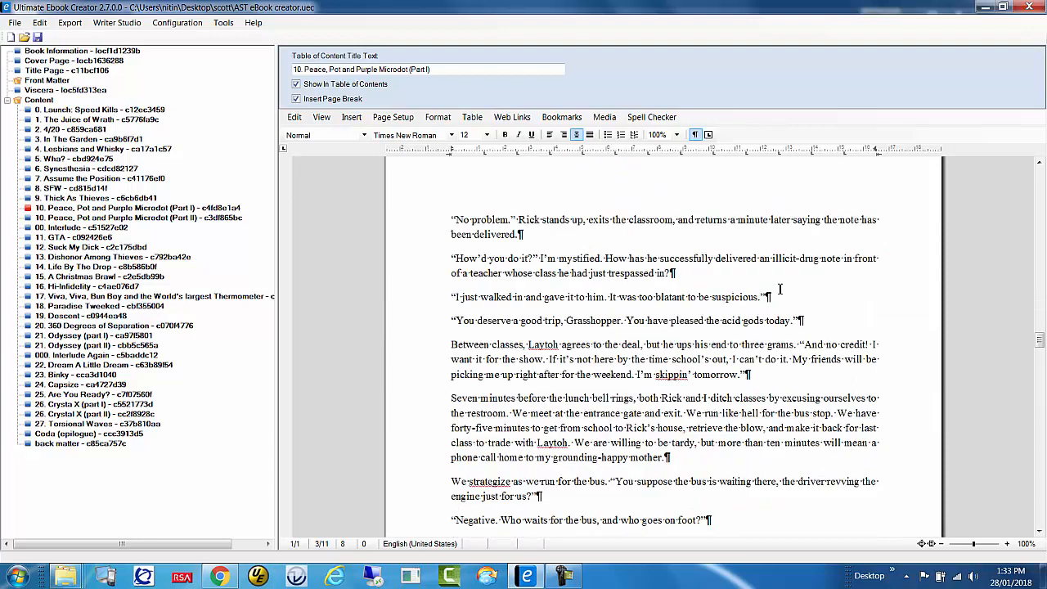
scroll(779, 292, "down", 6)
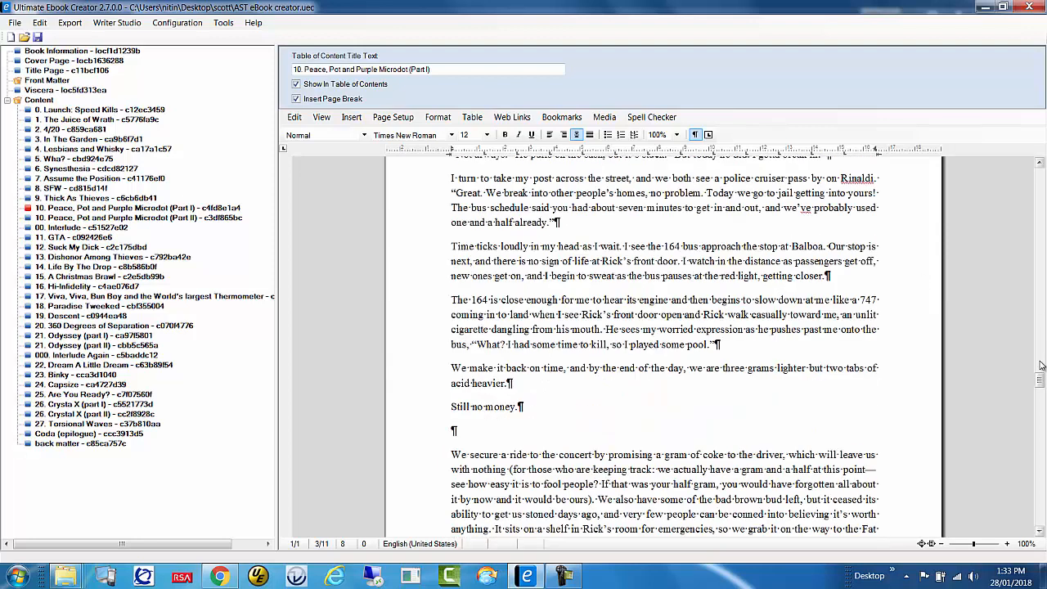
left_click_drag(1035, 378, 1030, 516)
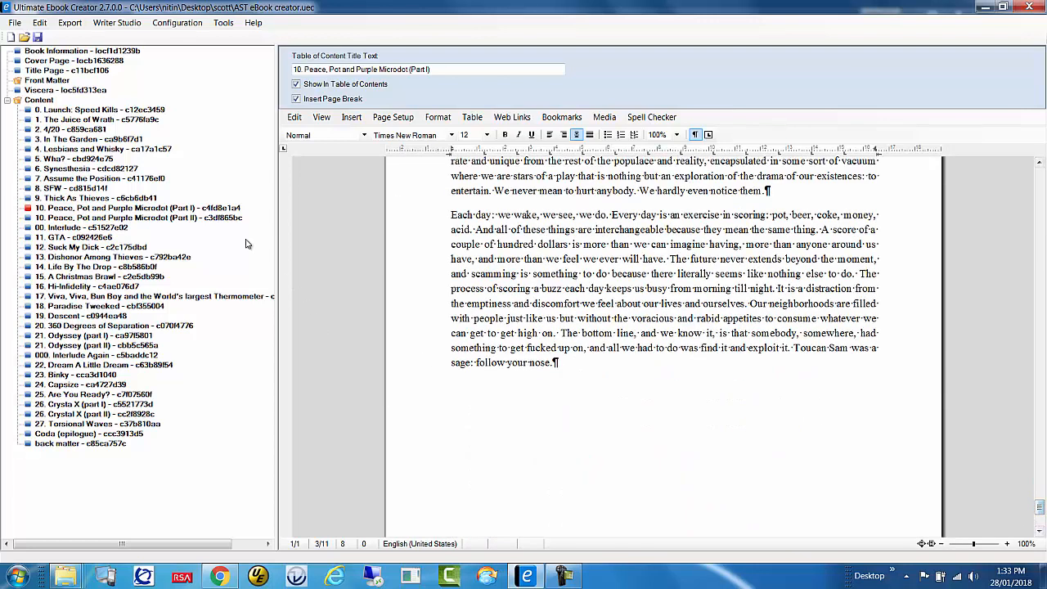
- Switch to the EPUB Validator results in Chrome and copy the file ID ca4727d39 from its error row
left_click(219, 576)
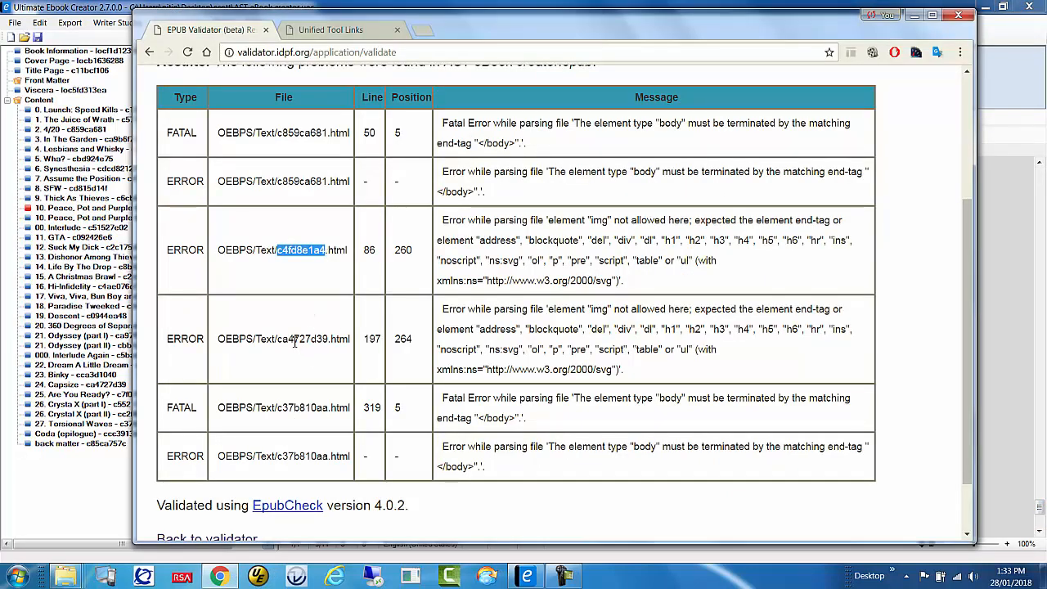
left_click_drag(278, 339, 329, 345)
key("ctrl+c")
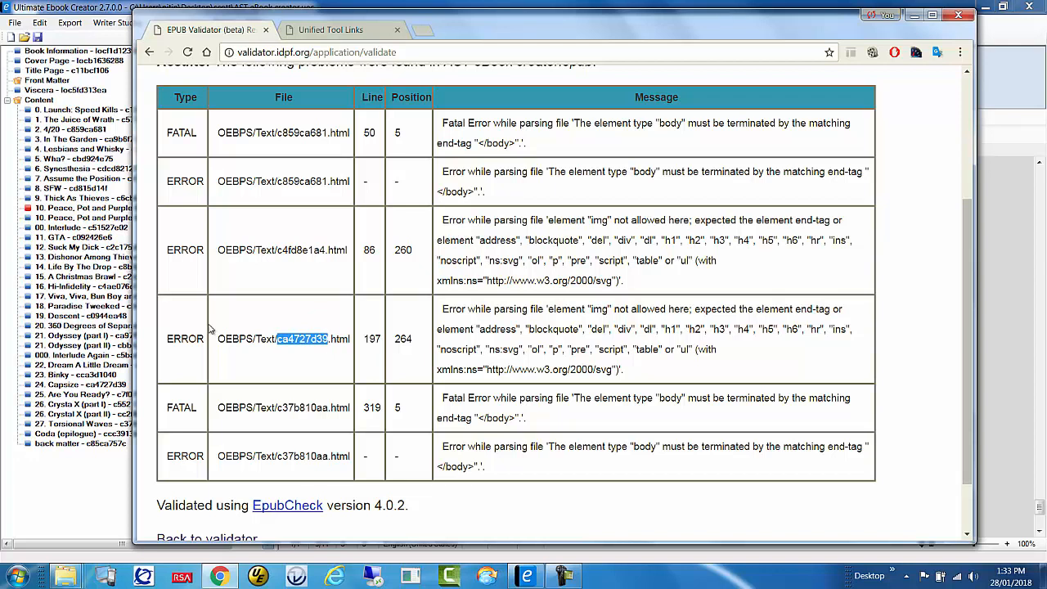
- Return to Ultimate Ebook Creator and locate the chapter with the copied ID ca4727d39
left_click(80, 476)
left_click(69, 23)
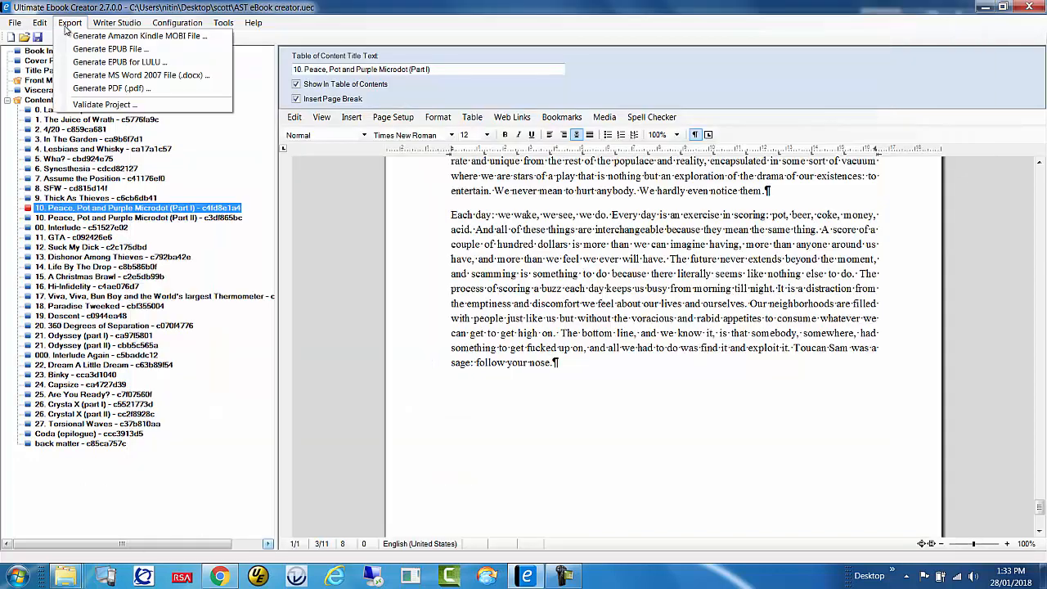
left_click(69, 23)
left_click(40, 23)
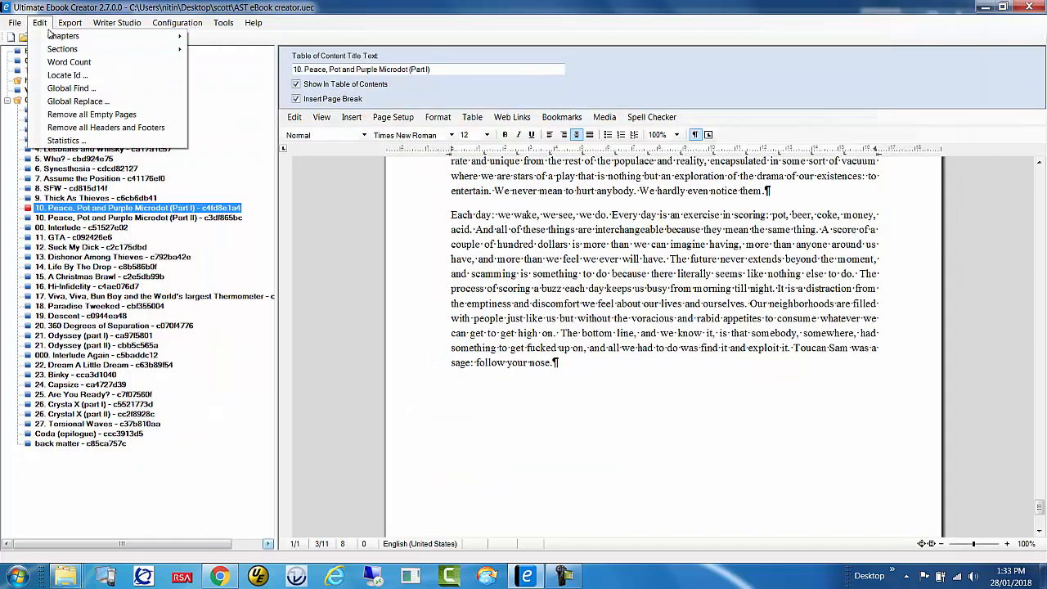
left_click(76, 75)
key("ctrl+v")
left_click(611, 262)
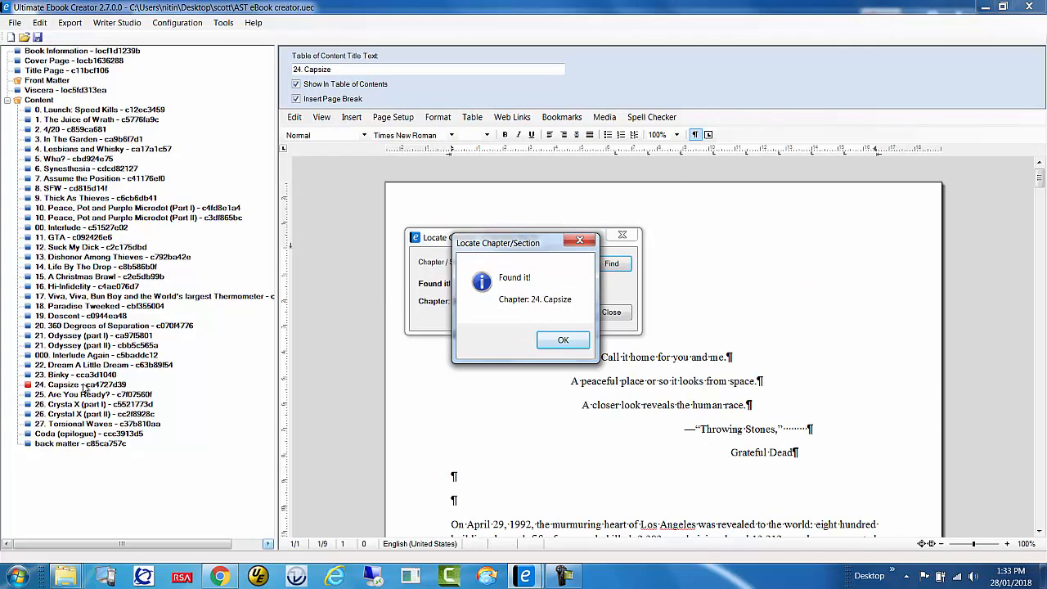
left_click(563, 340)
left_click(611, 313)
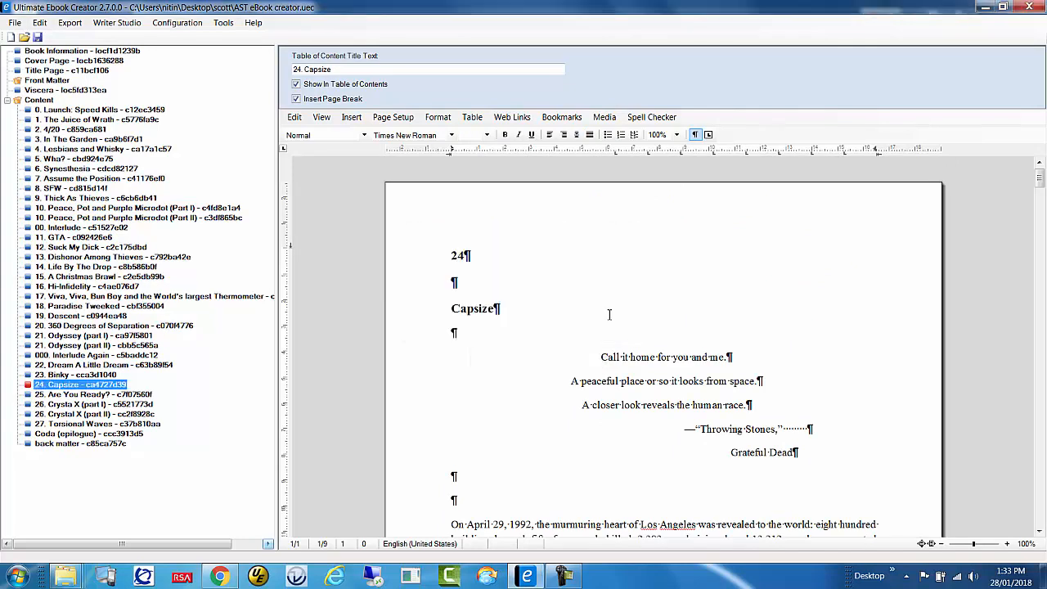
- Copy the caption text from the floating text box below the skeleton picture in chapter 24, Capsize
scroll(686, 323, "down", 10)
scroll(718, 329, "down", 15)
scroll(718, 331, "down", 20)
scroll(719, 330, "down", 20)
scroll(718, 336, "down", 10)
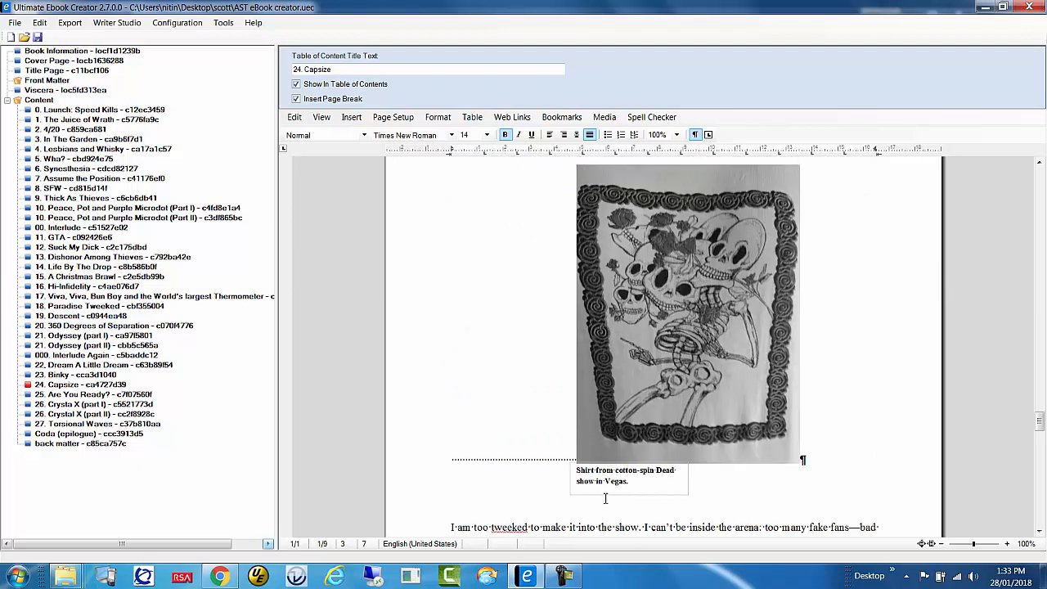
left_click(645, 489)
scroll(762, 472, "down", 2)
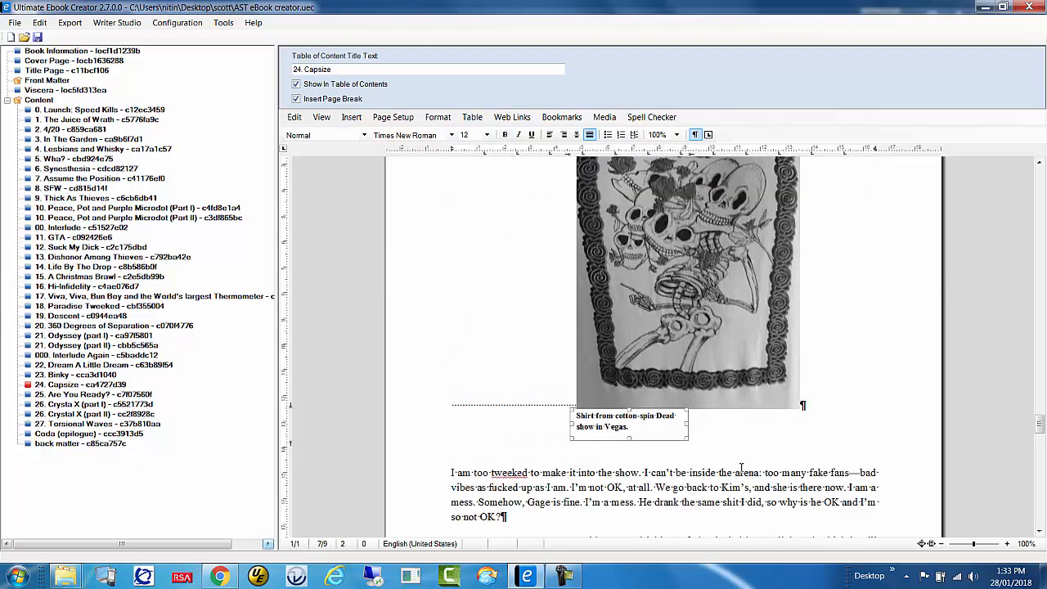
key("ctrl+a")
key("ctrl+c")
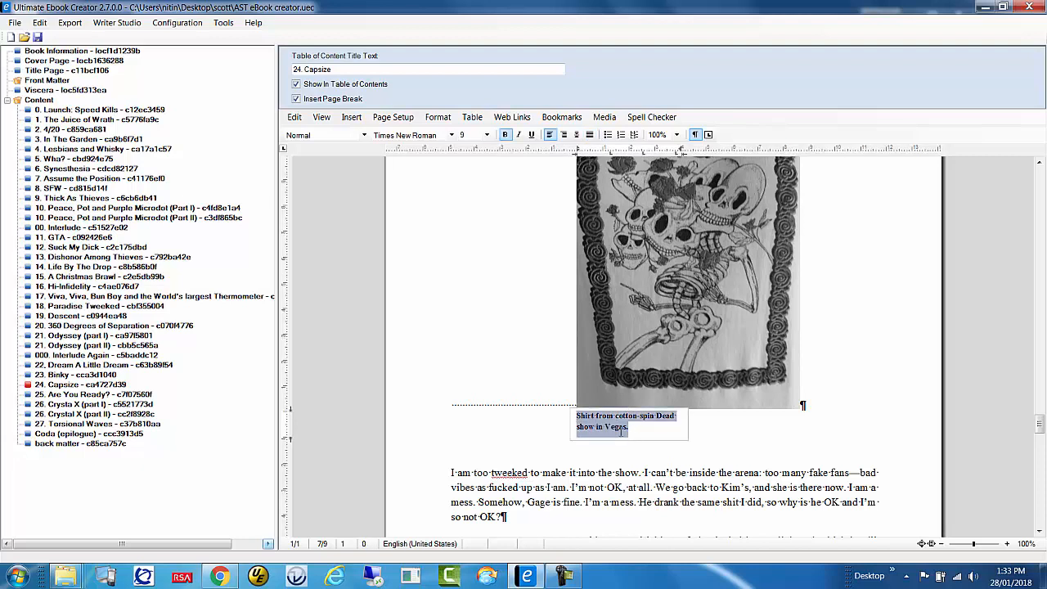
- Delete the floating text box and paste its caption as a normal paragraph below the skeleton picture
left_click(494, 466)
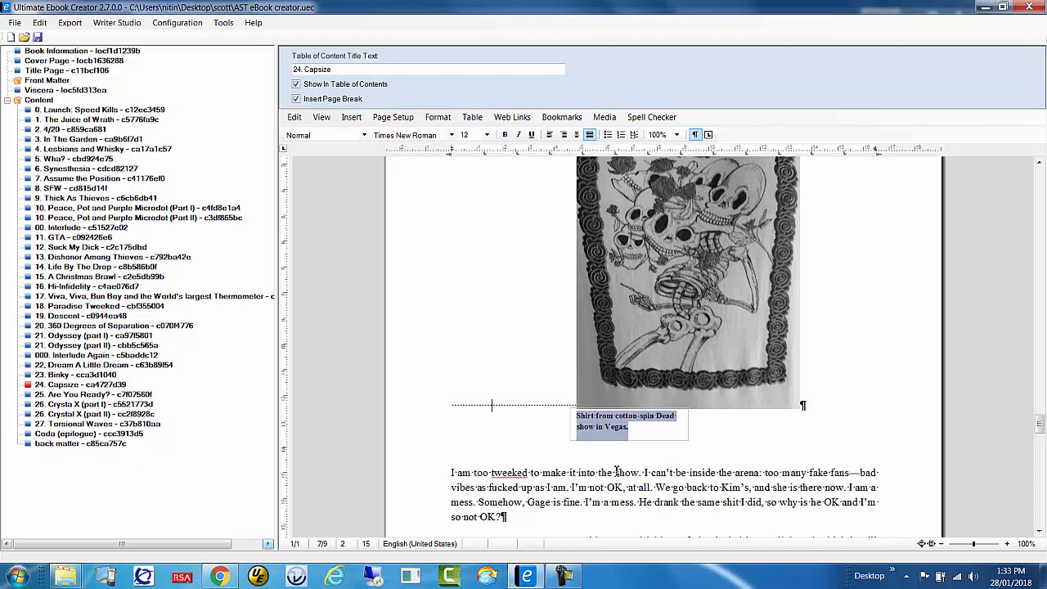
left_click(691, 438)
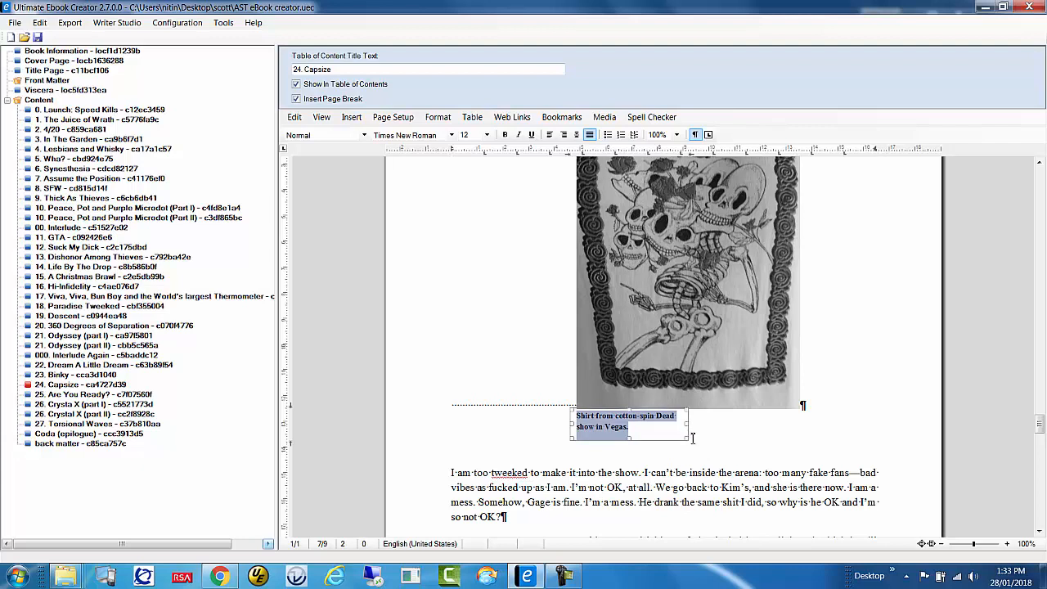
key("Delete")
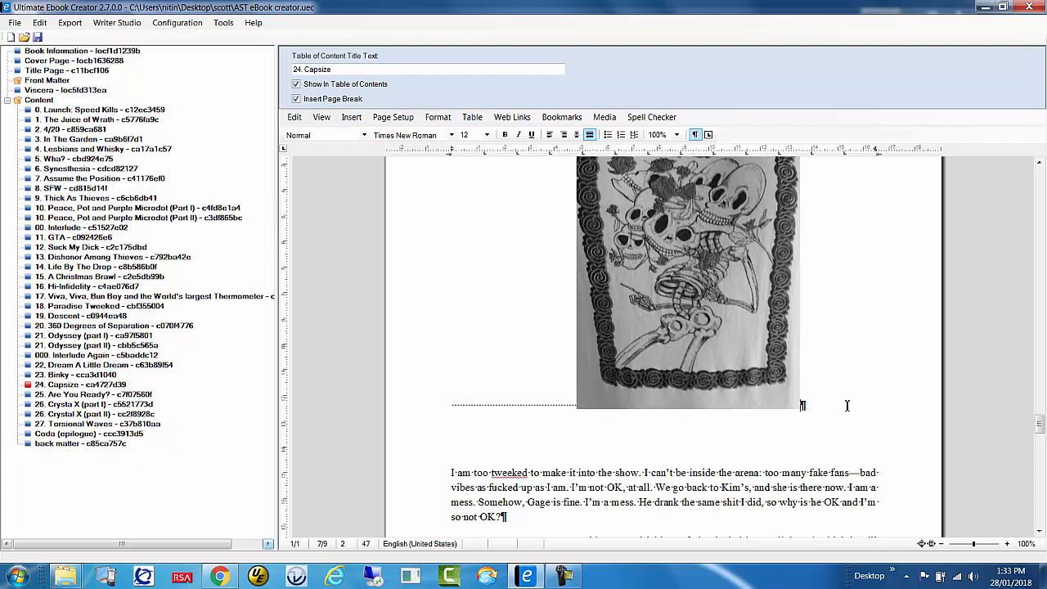
key("ctrl+v")
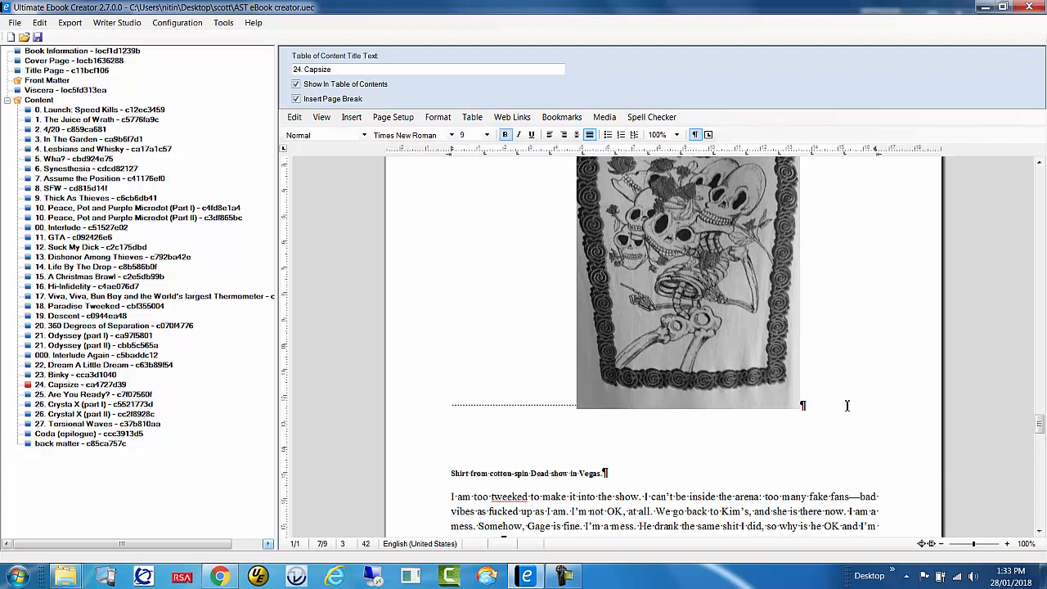
key("shift+Home")
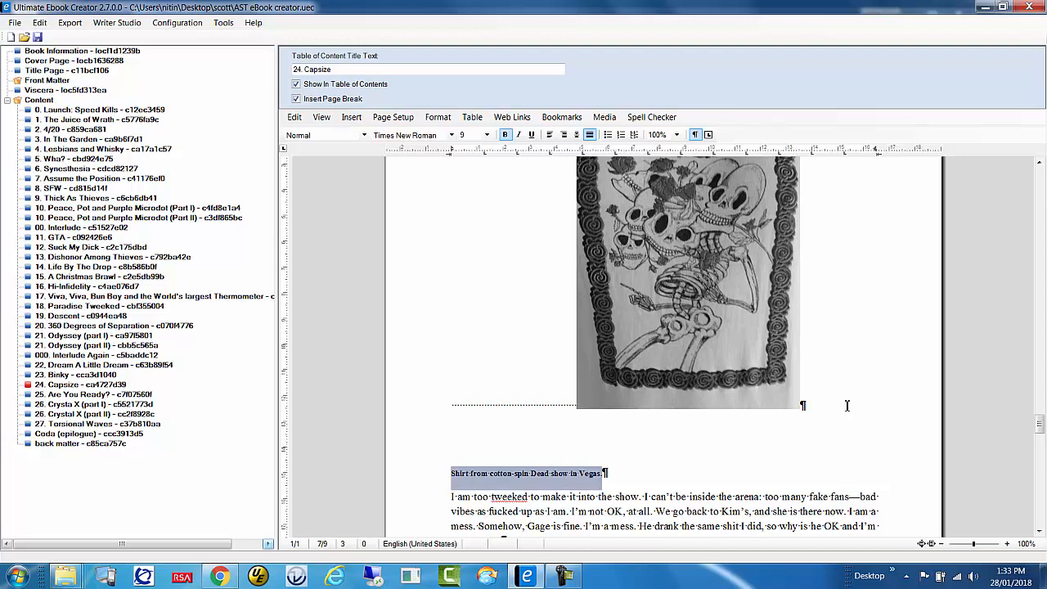
- Delete all the leading spaces in front of the skeleton picture and select the picture
left_click(504, 402)
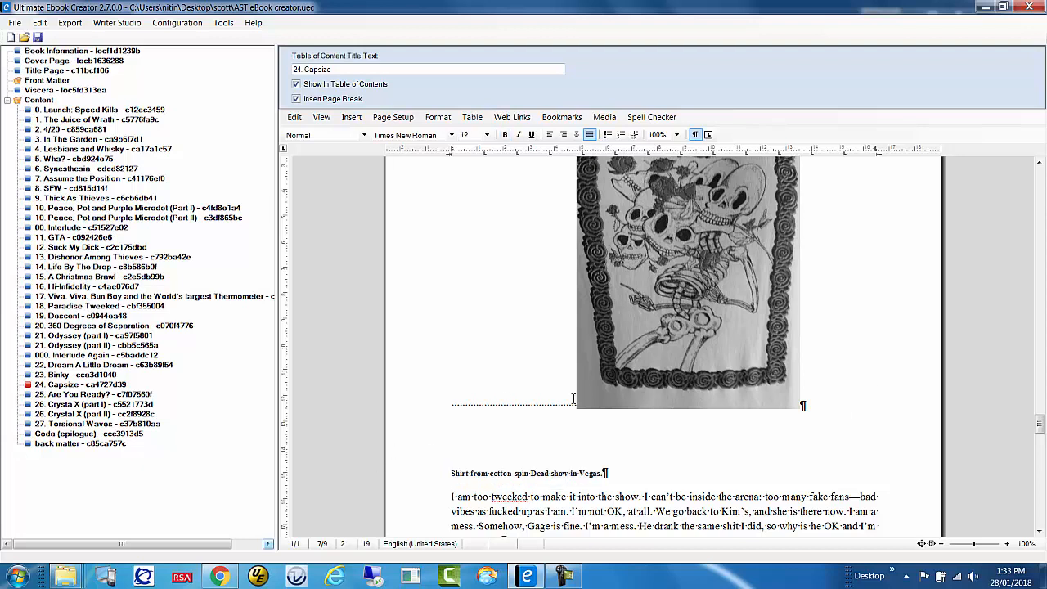
key("Delete")
key("Delete")
key("Delete")
key("Delete")
key("Delete")
key("Delete")
key("Delete")
key("Delete")
key("Delete")
key("Delete")
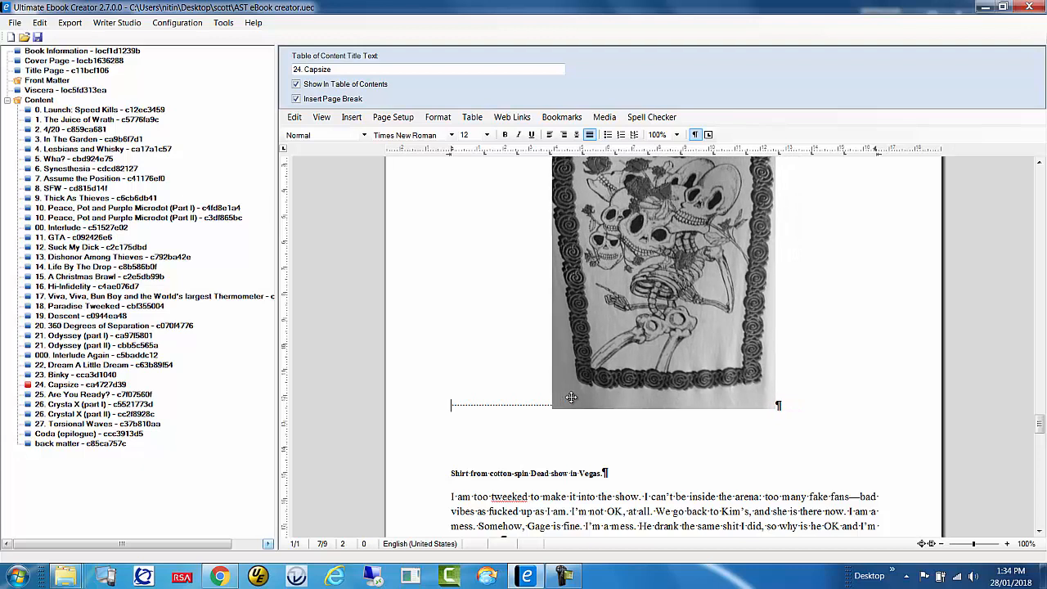
key("Delete")
key("Delete")
key("Delete")
key("Delete")
key("Delete")
key("Delete")
key("Delete")
key("Delete")
key("Delete")
key("Delete")
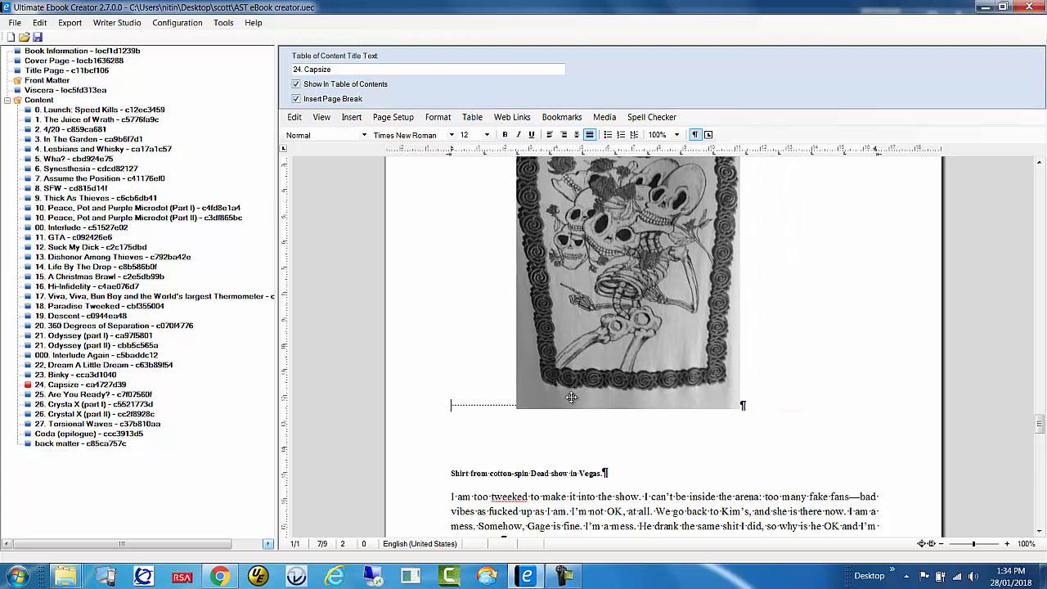
key("Delete")
key("Delete")
key("Delete")
key("Delete")
key("Delete")
key("Delete")
key("Delete")
key("Delete")
key("Delete")
key("Delete")
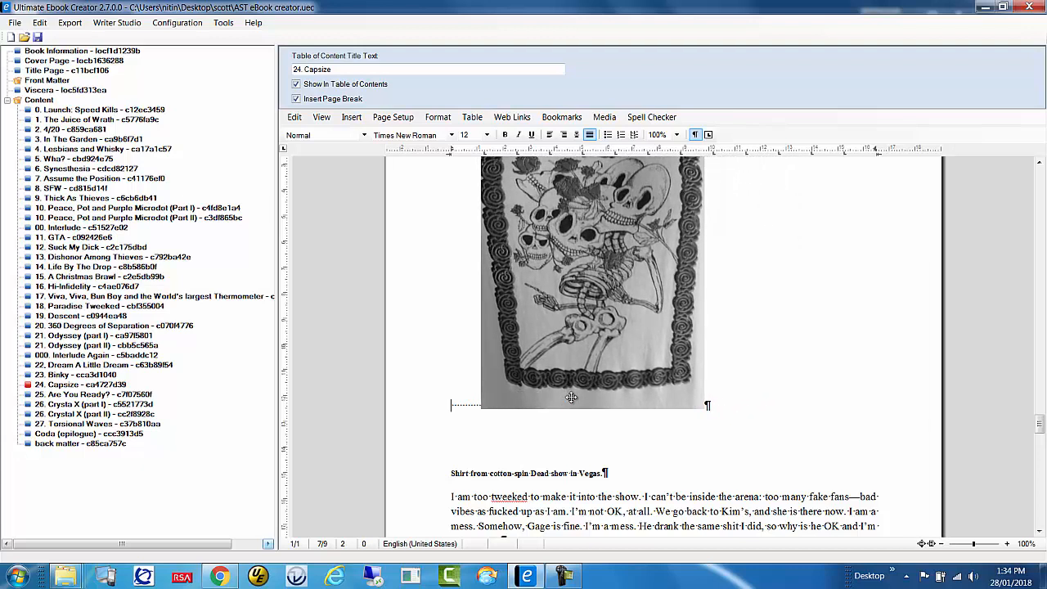
key("Delete")
key("Delete")
key("Delete")
key("Delete")
key("Delete")
key("Delete")
key("Delete")
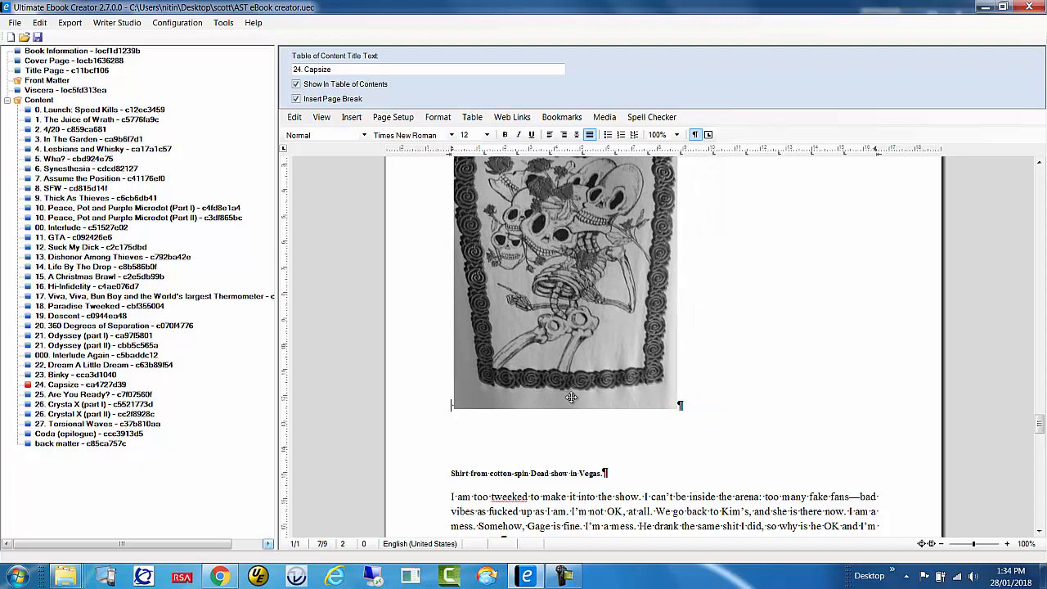
left_click(571, 397)
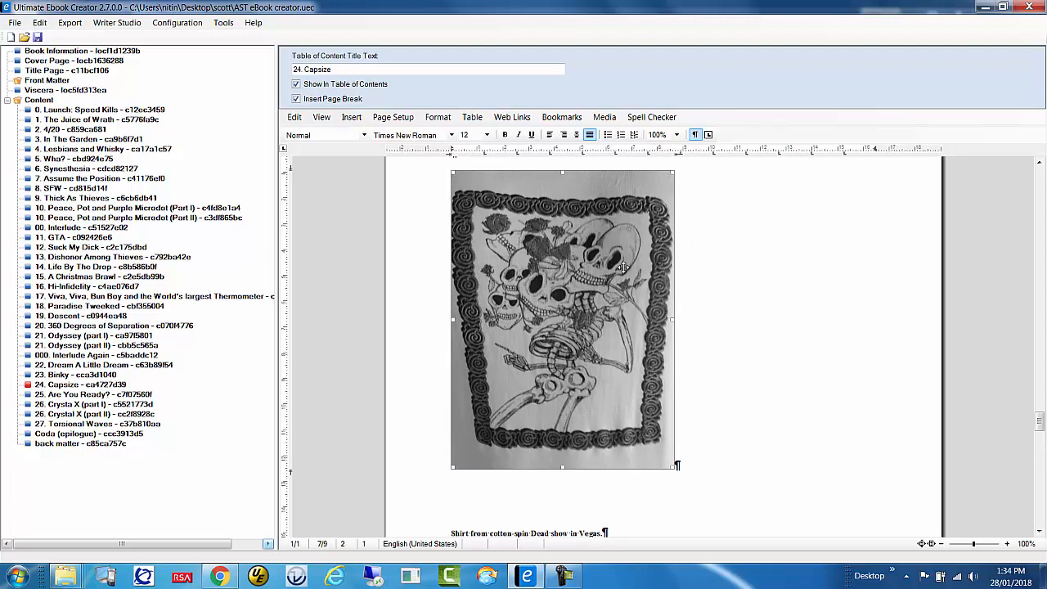
- Center the skeleton picture in chapter 24 and reduce the line spacing of its paragraph
left_click(576, 134)
scroll(847, 354, "down", 3)
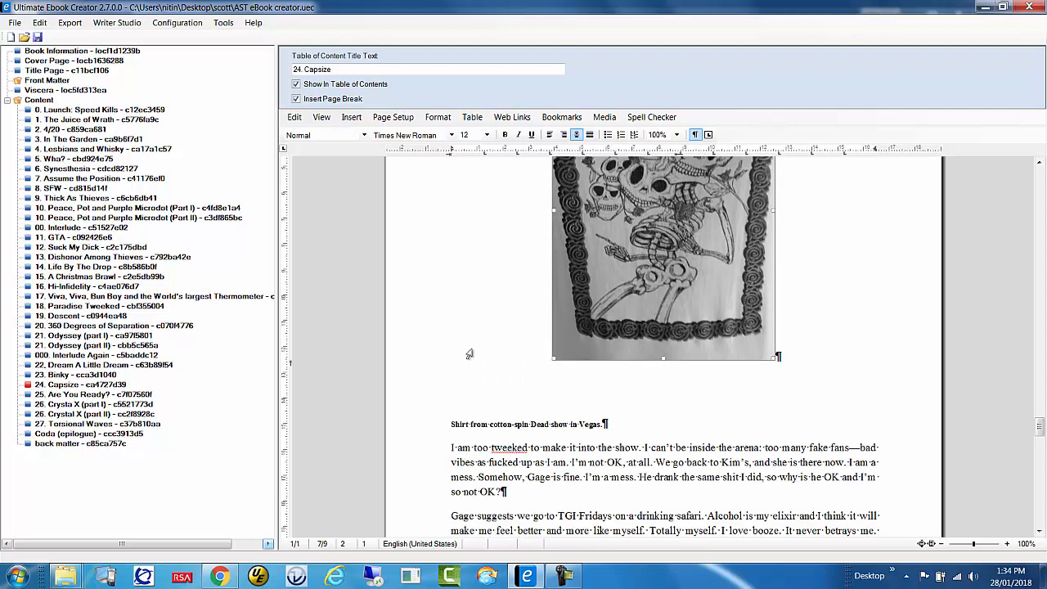
left_click_drag(484, 367, 476, 322)
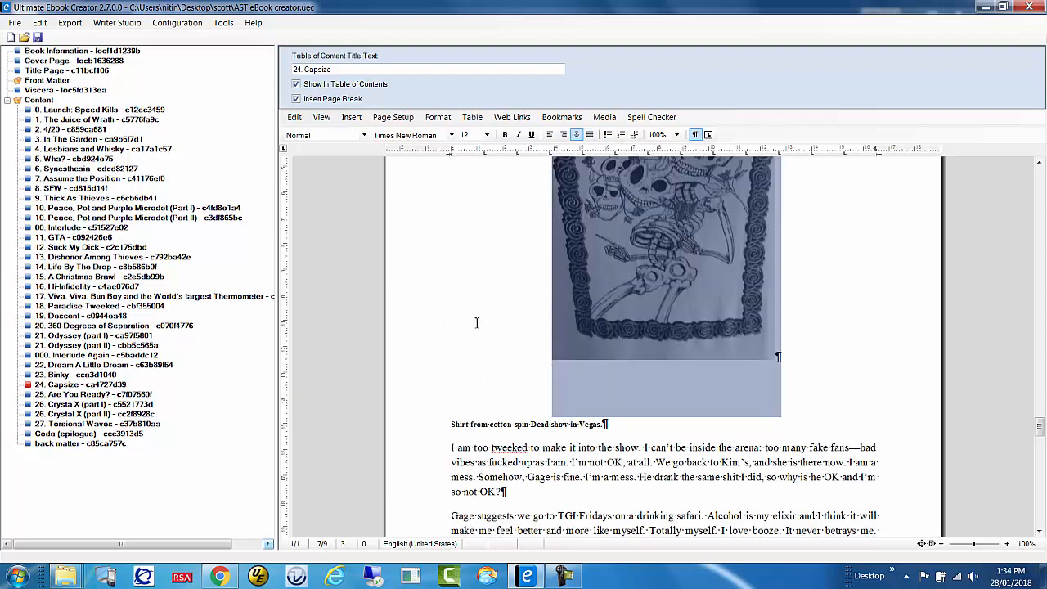
left_click(437, 117)
left_click(463, 144)
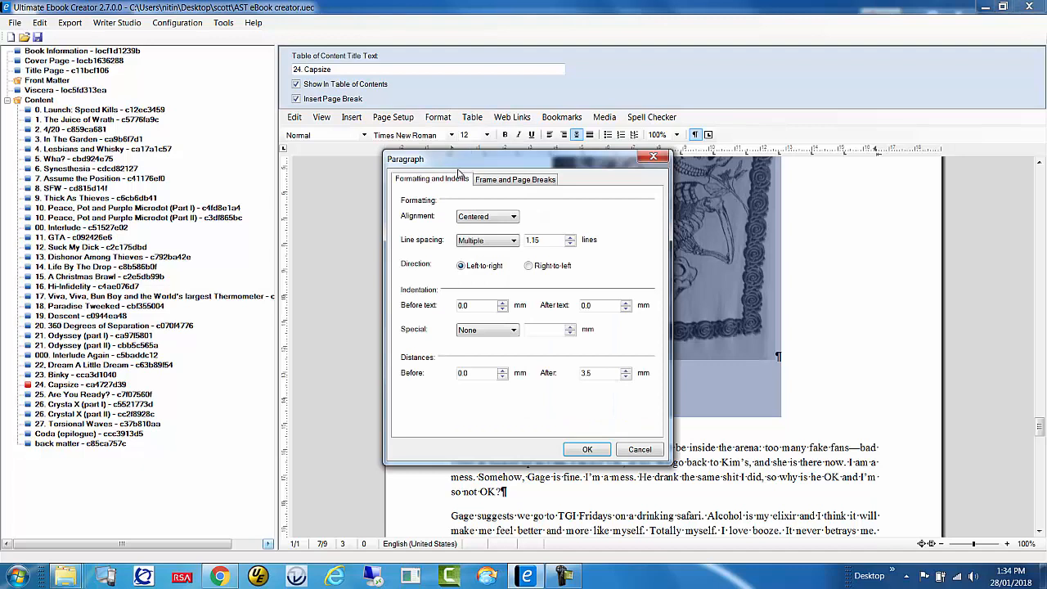
left_click(477, 241)
left_click(482, 254)
left_click(598, 450)
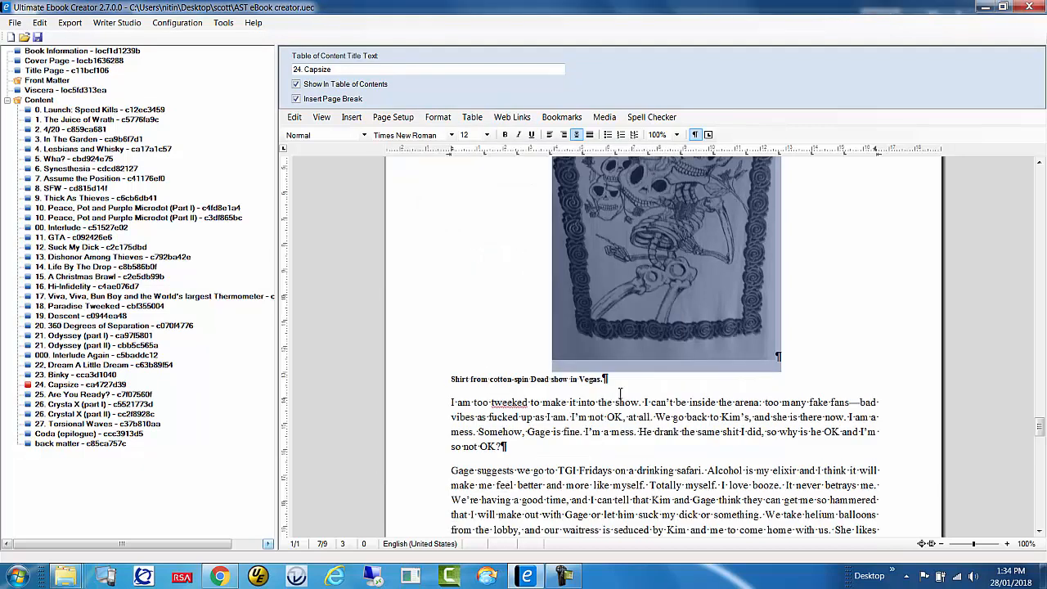
- Center the caption "Shirt from cotton-spin Dead show in Vegas." below the skeleton picture
left_click(450, 379)
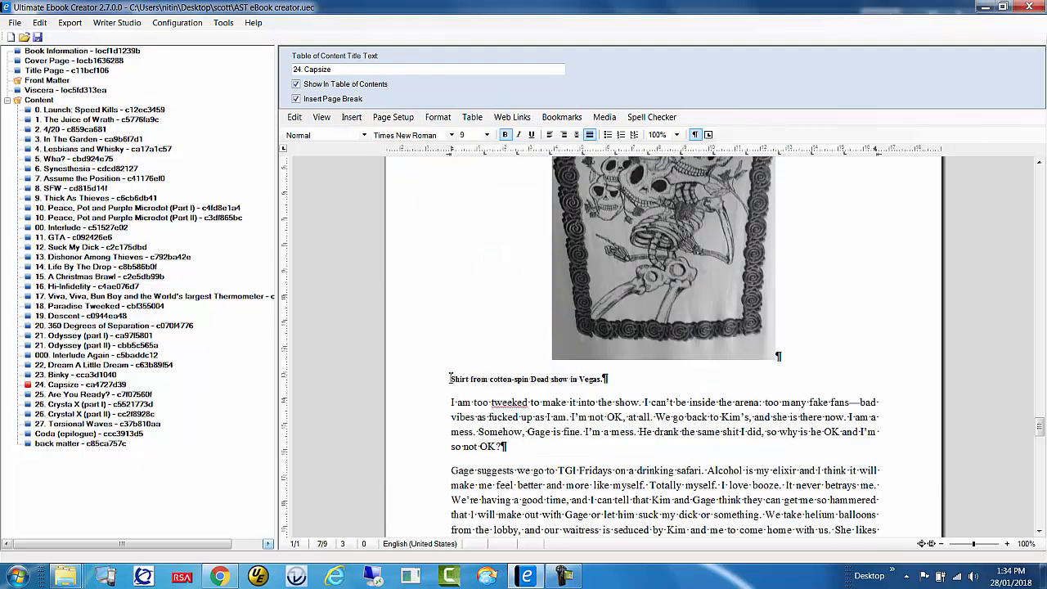
left_click(576, 134)
left_click(750, 388)
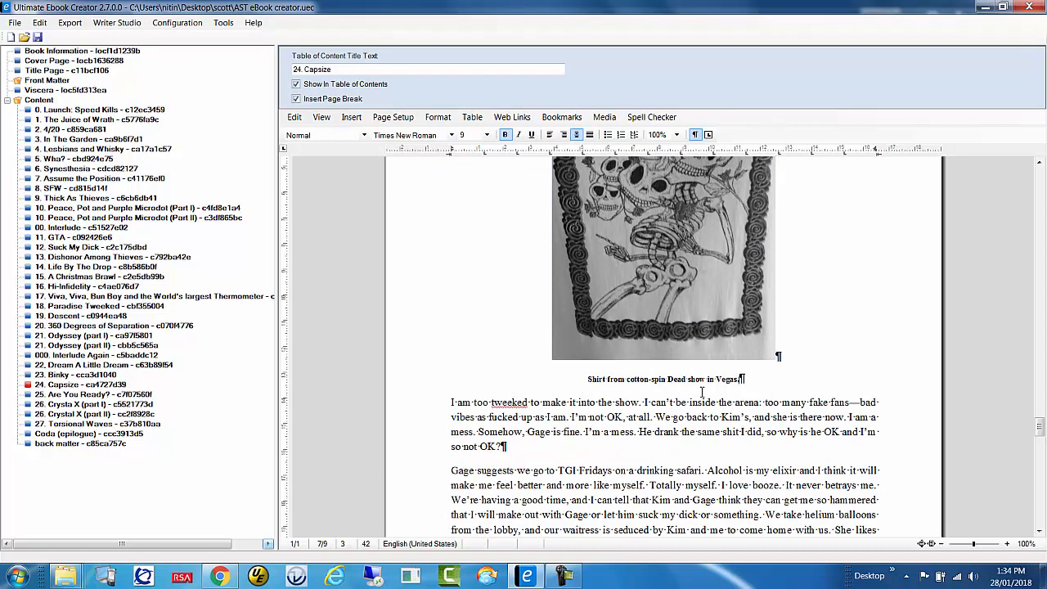
left_click_drag(591, 383, 742, 383)
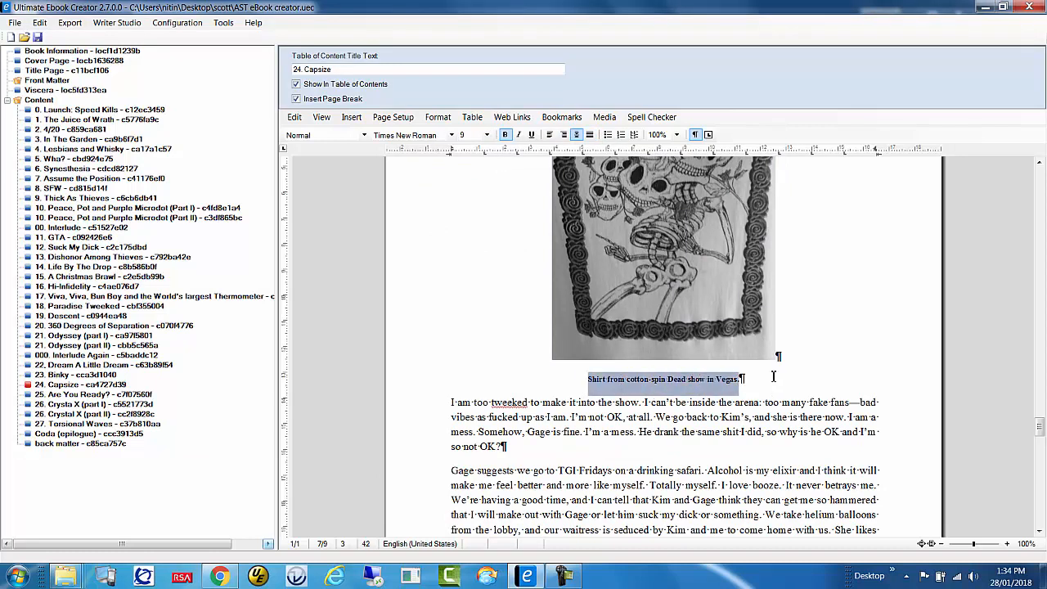
left_click(787, 383)
- Check the remaining pages of chapter 24, Capsize, and save the ebook project
scroll(793, 389, "down", 12)
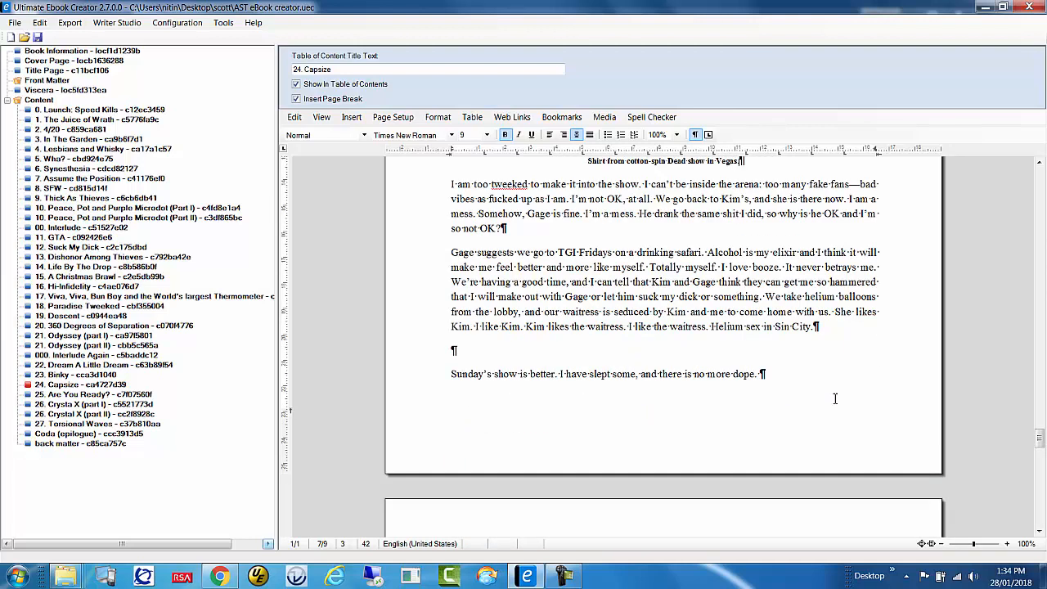
scroll(835, 398, "down", 15)
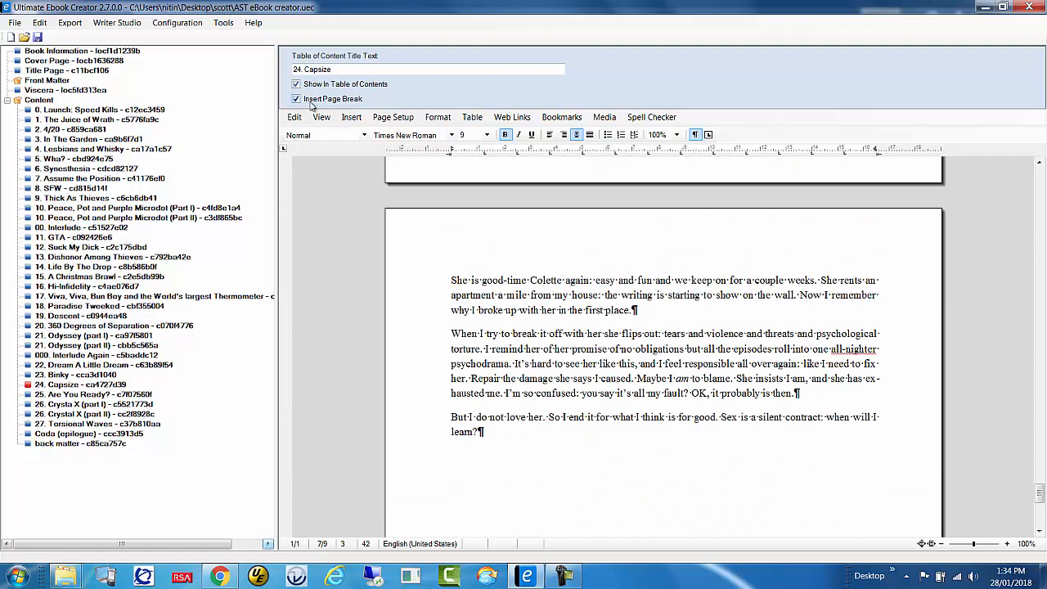
left_click(36, 36)
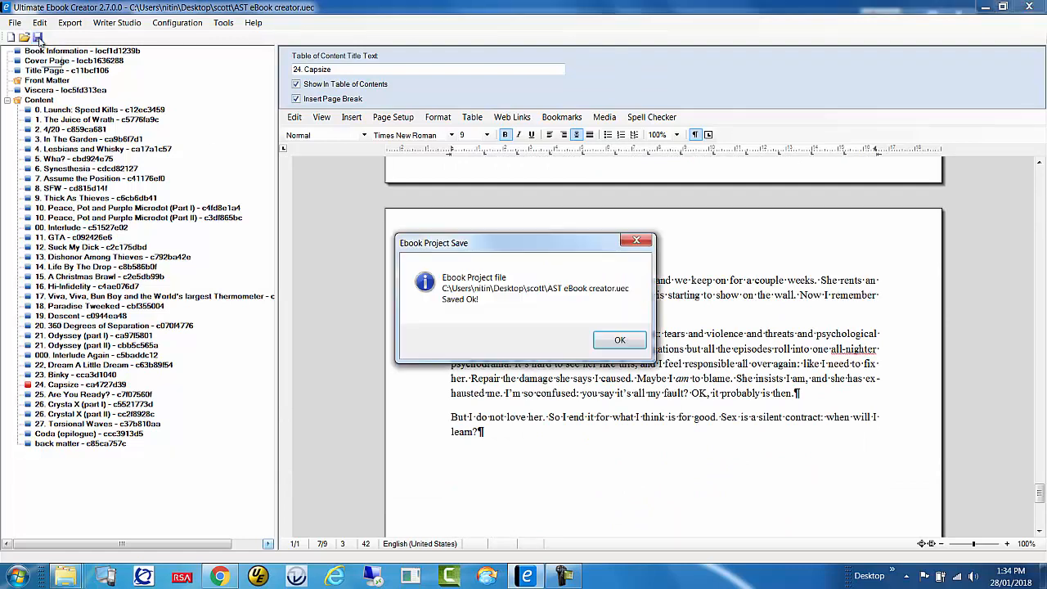
left_click(620, 340)
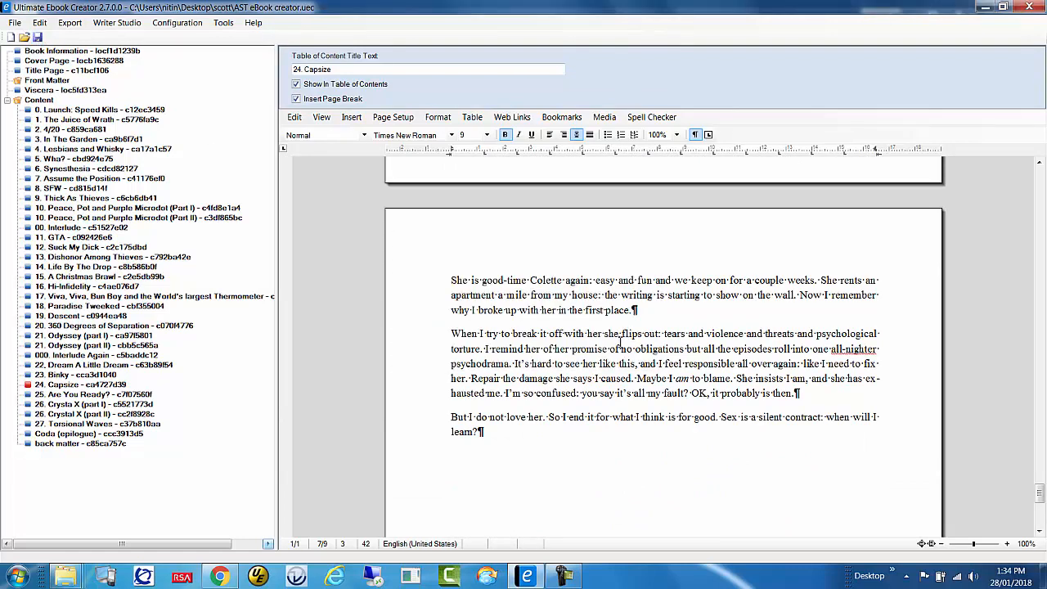
- Switch to the EPUB Validator results in Chrome and copy the next faulty file ID, c37b810aa
left_click(231, 576)
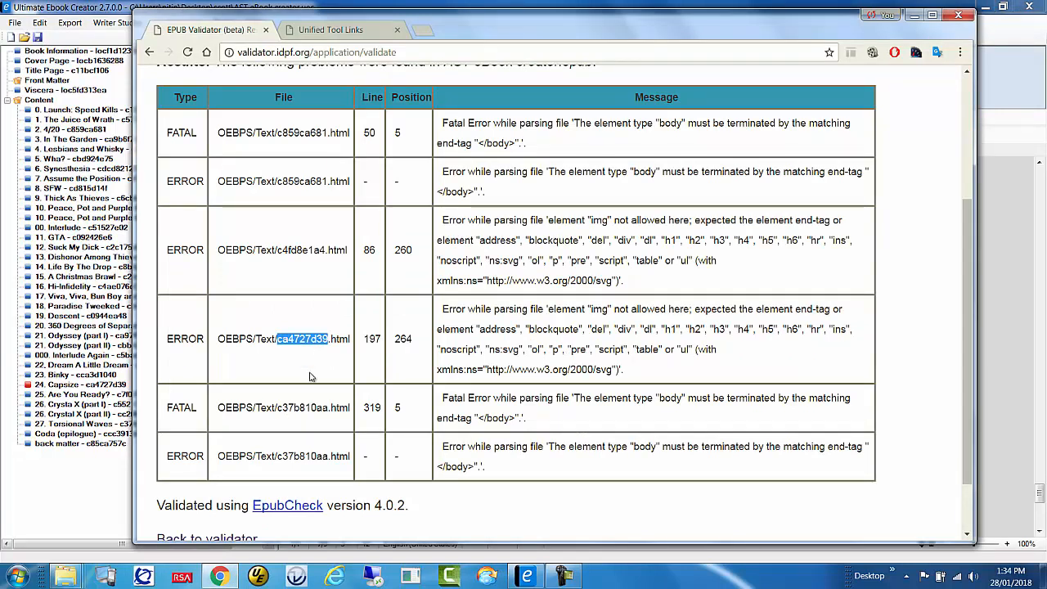
left_click_drag(276, 407, 328, 413)
key("ctrl+c")
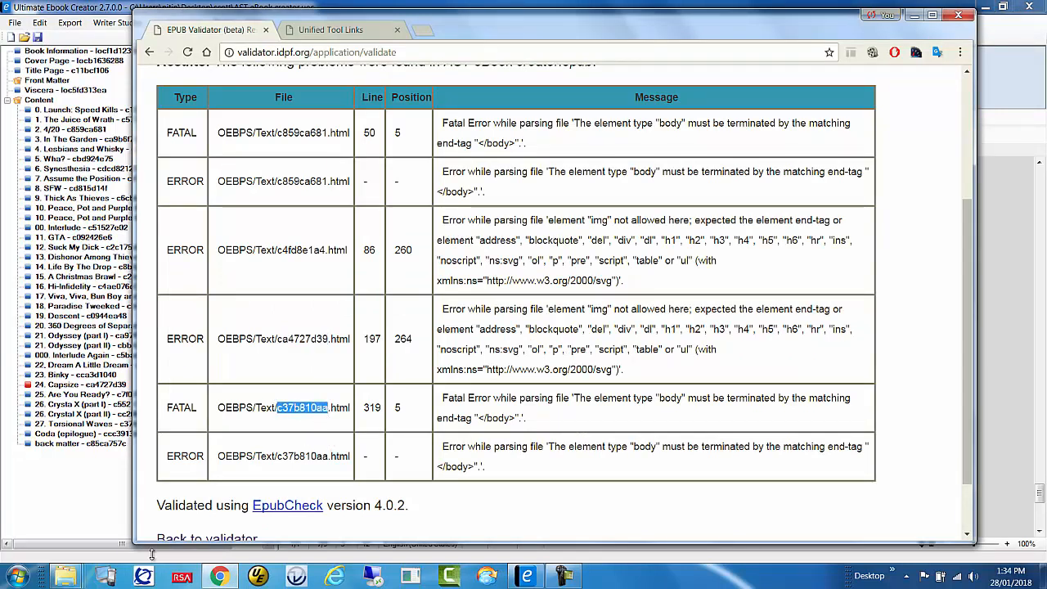
- Return to Ultimate Ebook Creator and locate the chapter with the copied ID c37b810aa
left_click(87, 503)
left_click(40, 23)
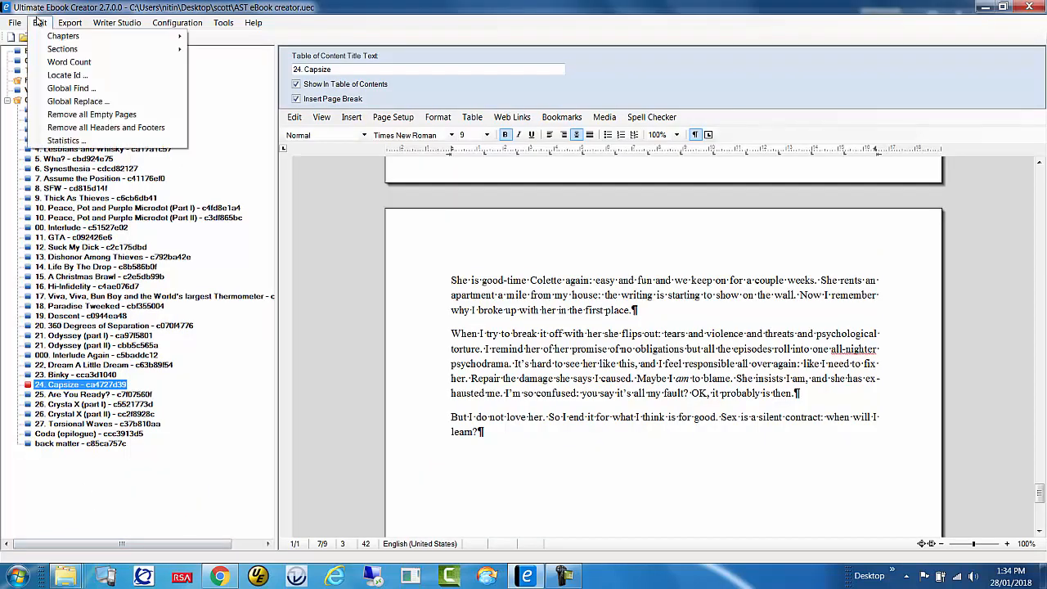
left_click(57, 79)
left_click(524, 264)
key("ctrl+v")
left_click(611, 264)
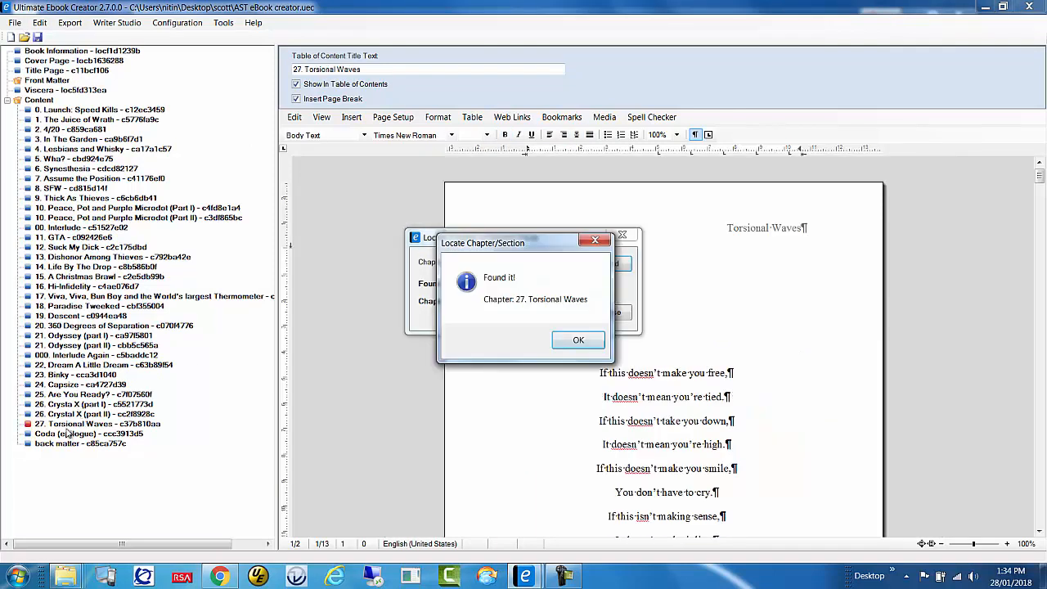
left_click(575, 342)
left_click(615, 314)
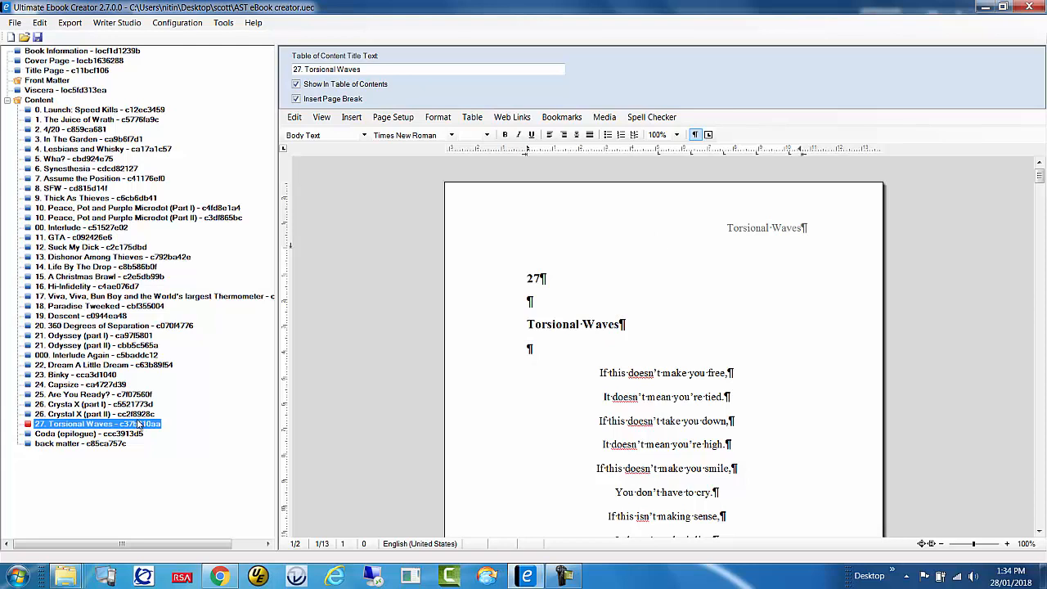
- Delete all the leading spaces in front of the portrait picture below "Are you ready?" in chapter 27 and center the picture
left_click(682, 330)
scroll(681, 330, "down", 15)
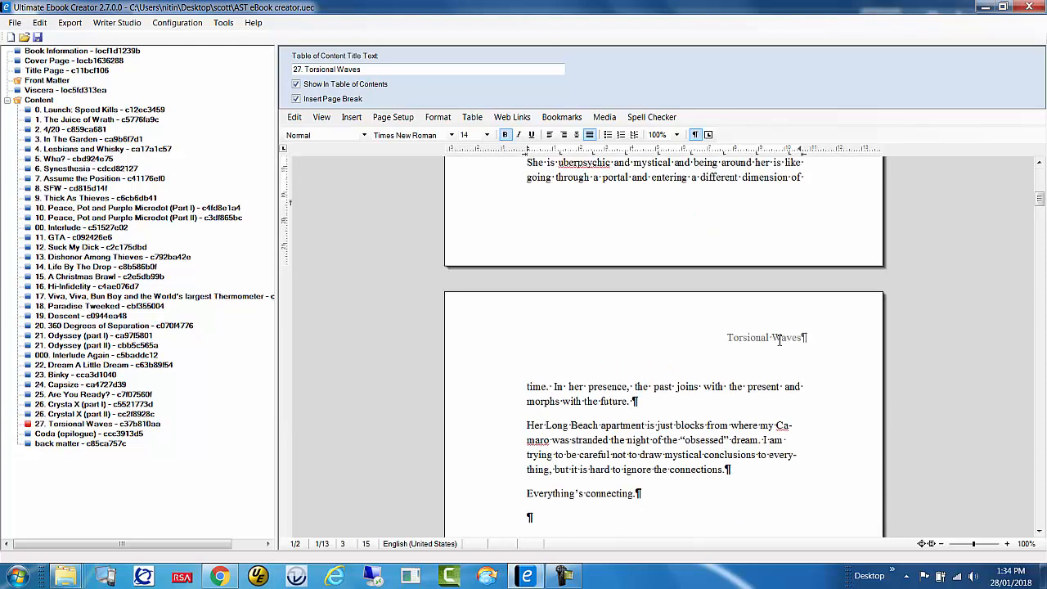
scroll(798, 352, "down", 10)
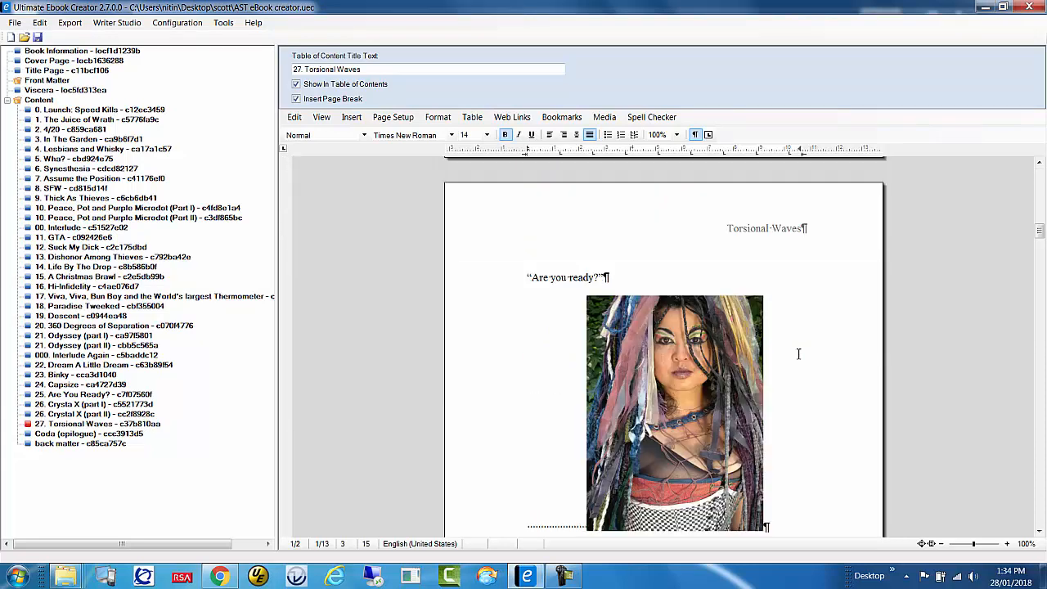
scroll(656, 372, "up", 3)
scroll(656, 373, "down", 3)
left_click(535, 420)
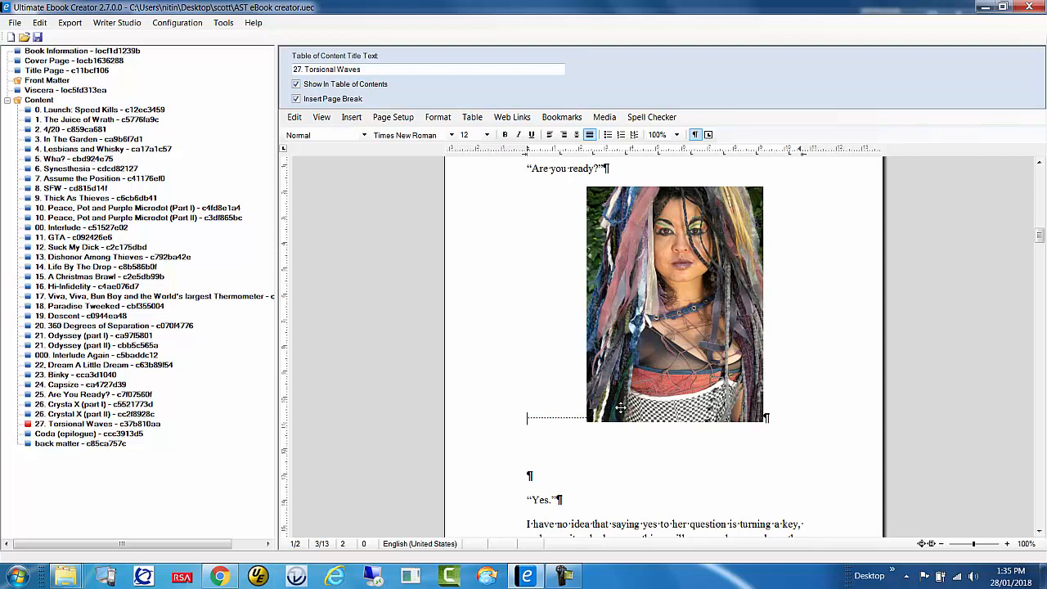
key("Delete")
key("Delete")
key("Delete")
key("Delete")
key("Delete")
key("Delete")
key("Delete")
key("Delete")
key("Delete")
key("Delete")
key("Delete")
key("Delete")
key("Delete")
key("Delete")
key("Delete")
key("Delete")
key("Delete")
key("Delete")
key("Delete")
key("Delete")
key("Delete")
key("Delete")
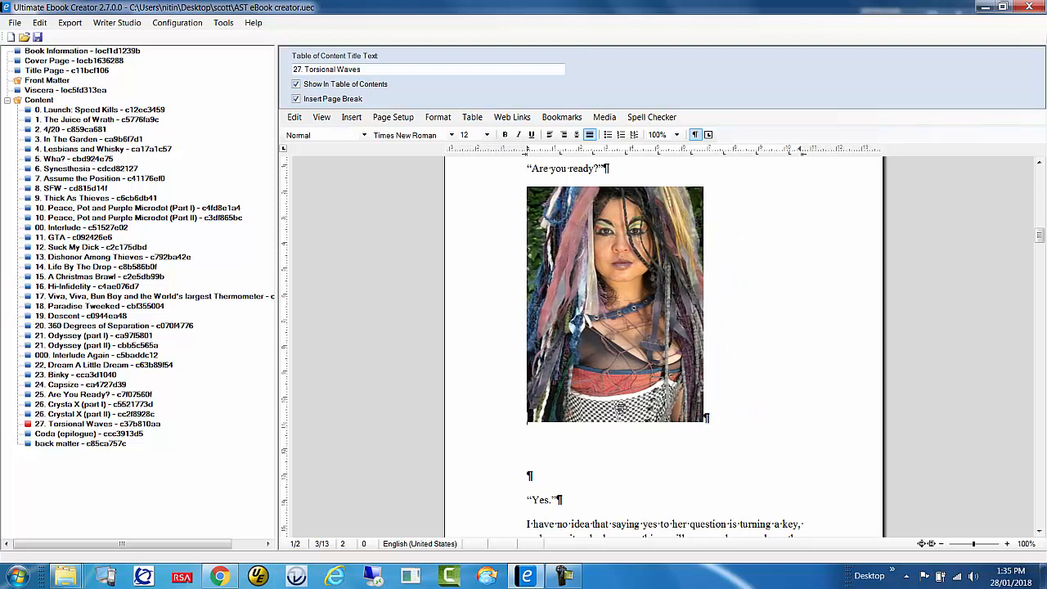
left_click(604, 304)
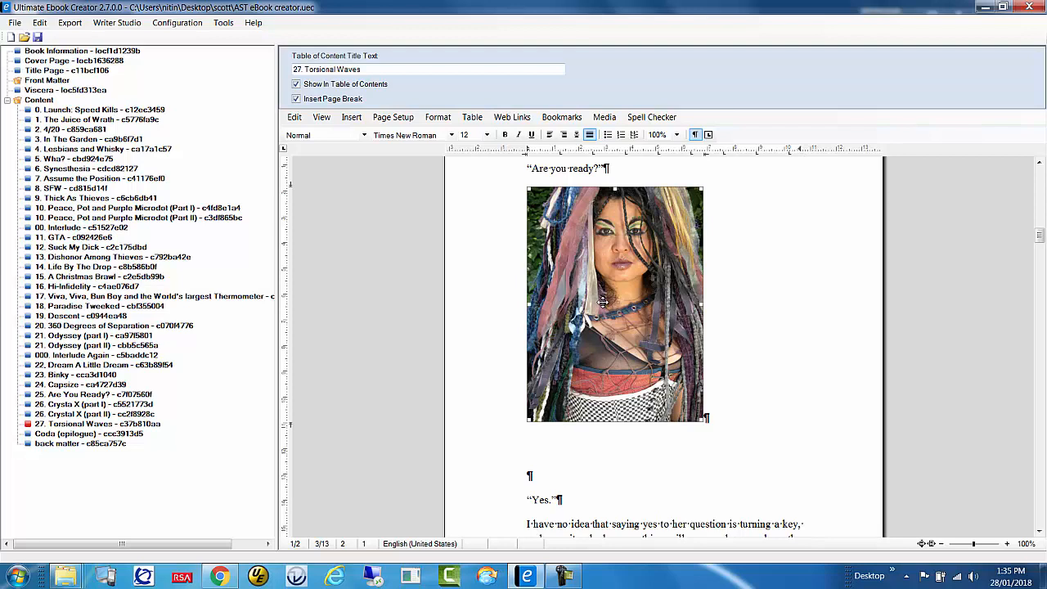
left_click(575, 135)
- Check the portrait picture's saving options and wrapping style in its image attributes
right_click(683, 268)
left_click(721, 330)
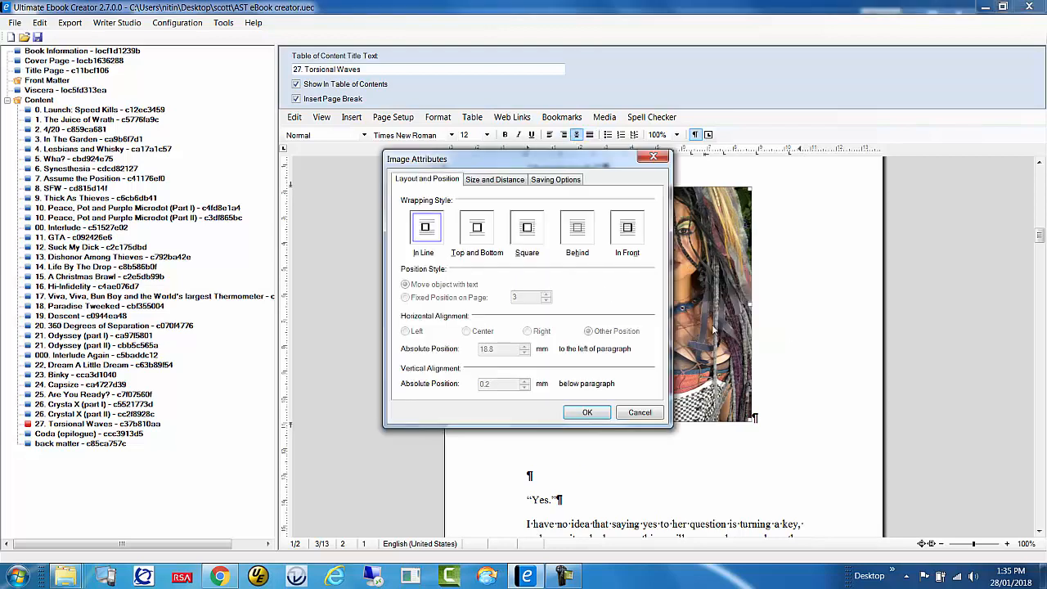
left_click(555, 179)
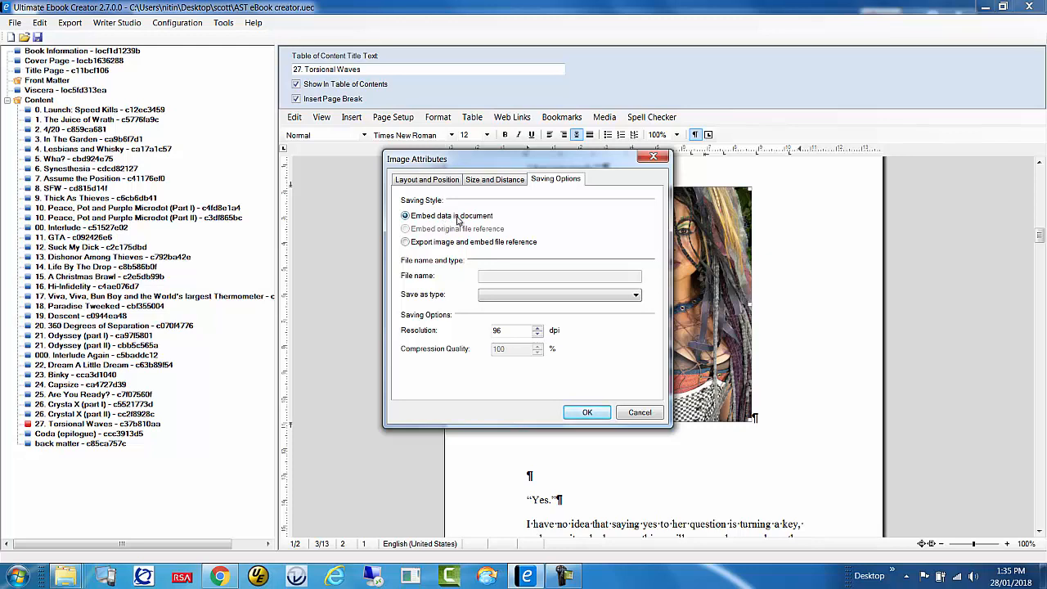
left_click(437, 181)
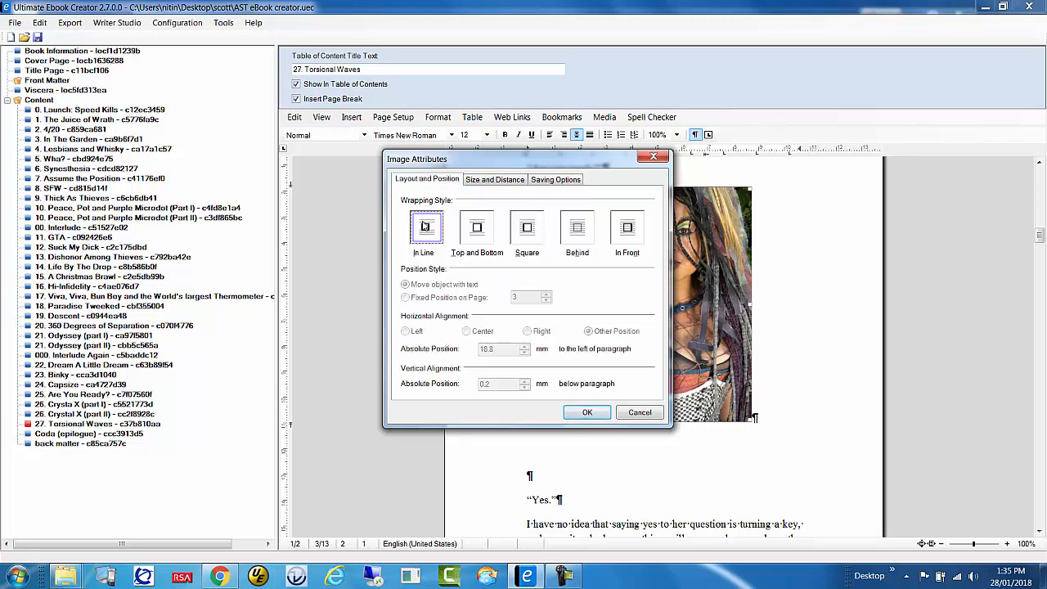
left_click(591, 409)
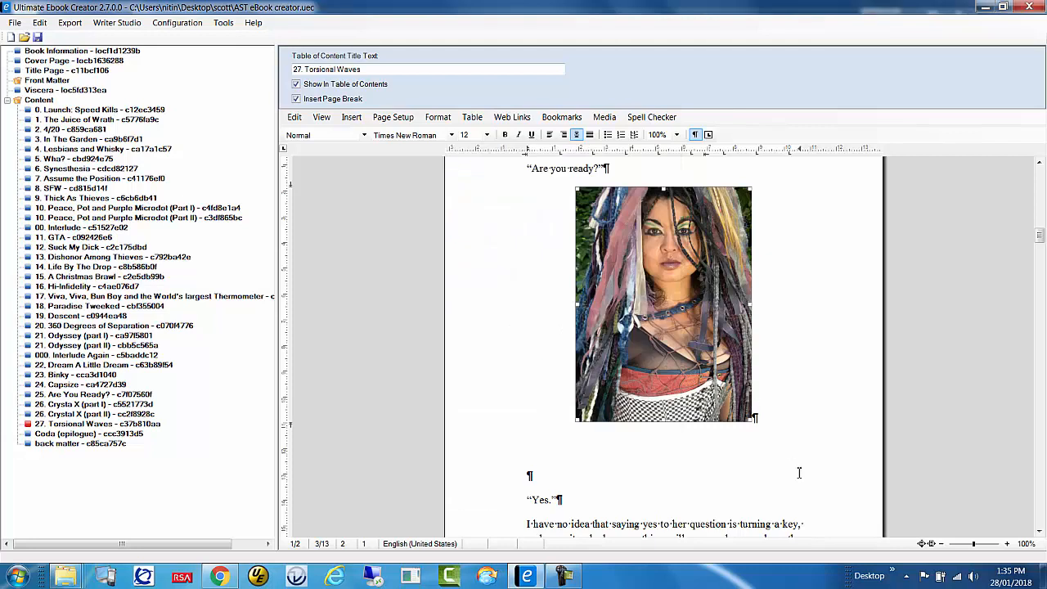
- Delete the spaces around the winged figure picture above "Am I delusional?" in chapter 27 and center the picture
scroll(799, 472, "down", 15)
scroll(812, 459, "down", 15)
scroll(813, 459, "up", 10)
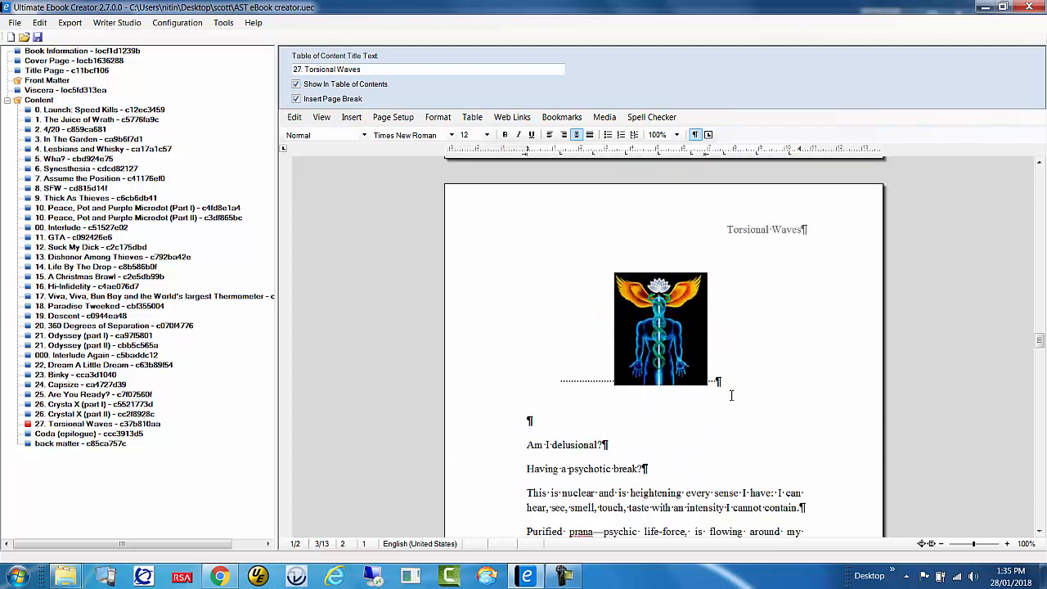
left_click(871, 366)
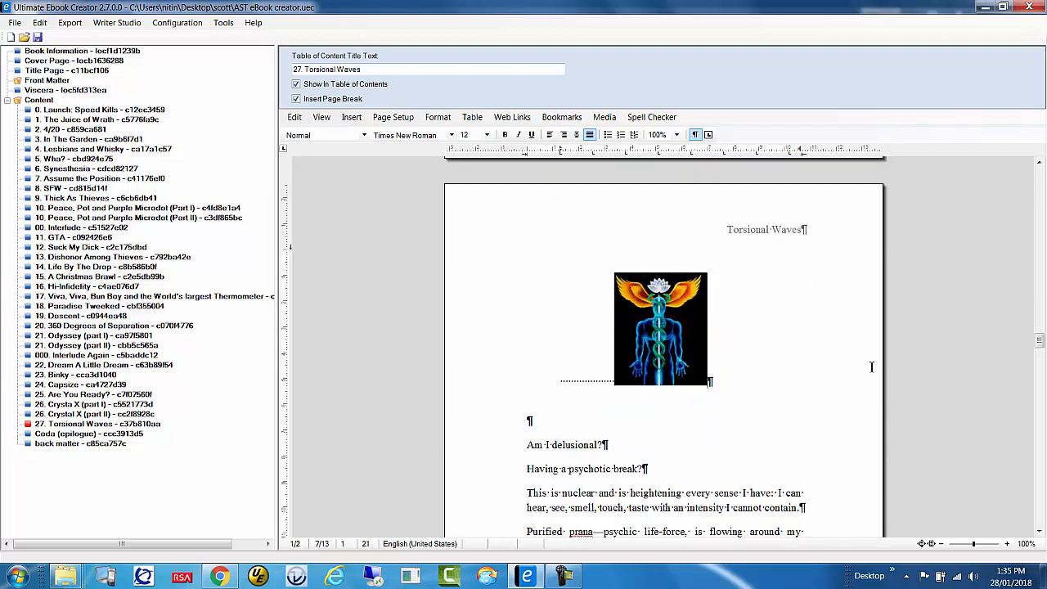
left_click(561, 383)
key("Delete")
key("Delete")
key("Delete")
key("Delete")
key("Delete")
key("Delete")
key("Delete")
key("Delete")
key("Delete")
key("Delete")
key("Delete")
key("Delete")
key("Delete")
key("Delete")
key("Delete")
key("Delete")
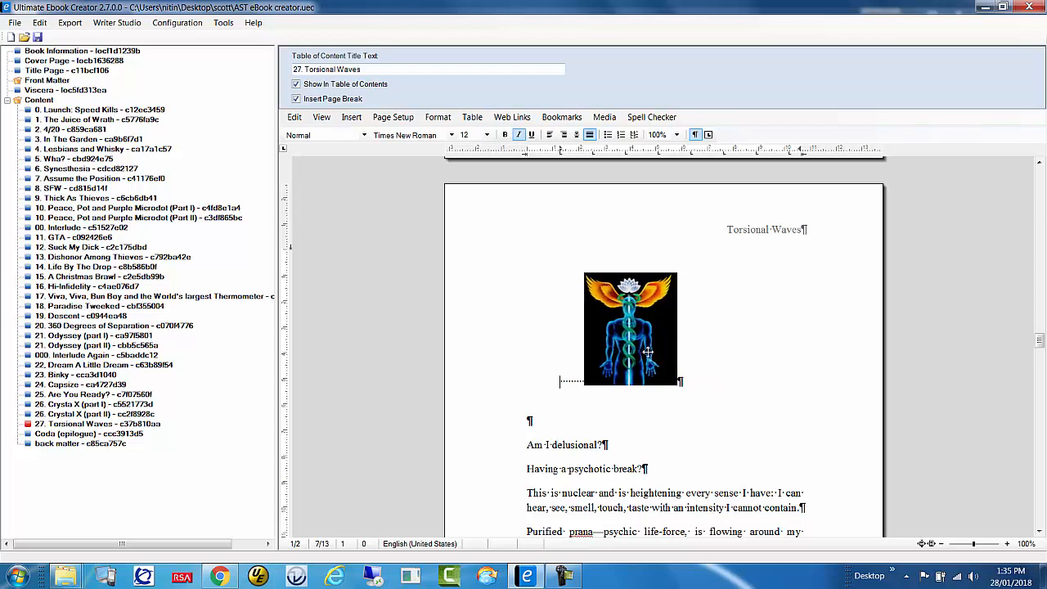
key("Delete")
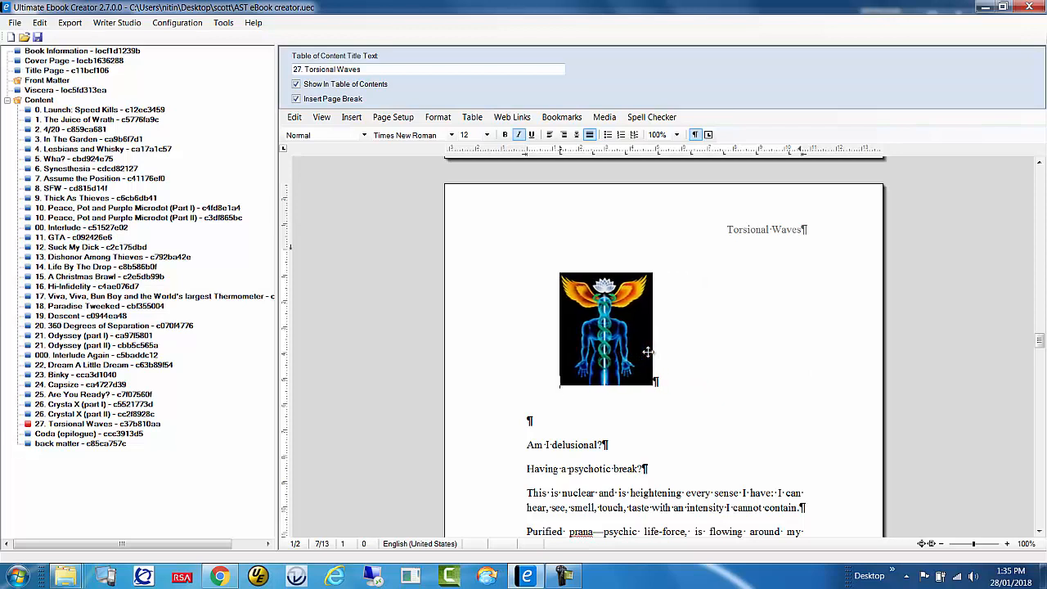
left_click(637, 325)
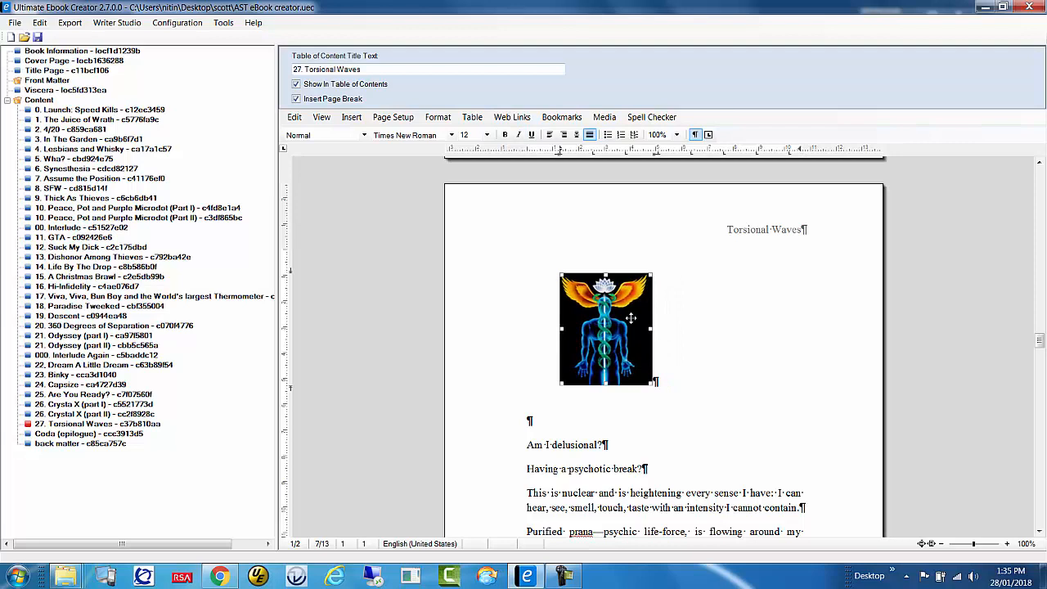
left_click(576, 135)
- Delete the section break after the closing line "Are you ready?" at the end of chapter 27
scroll(804, 406, "down", 10)
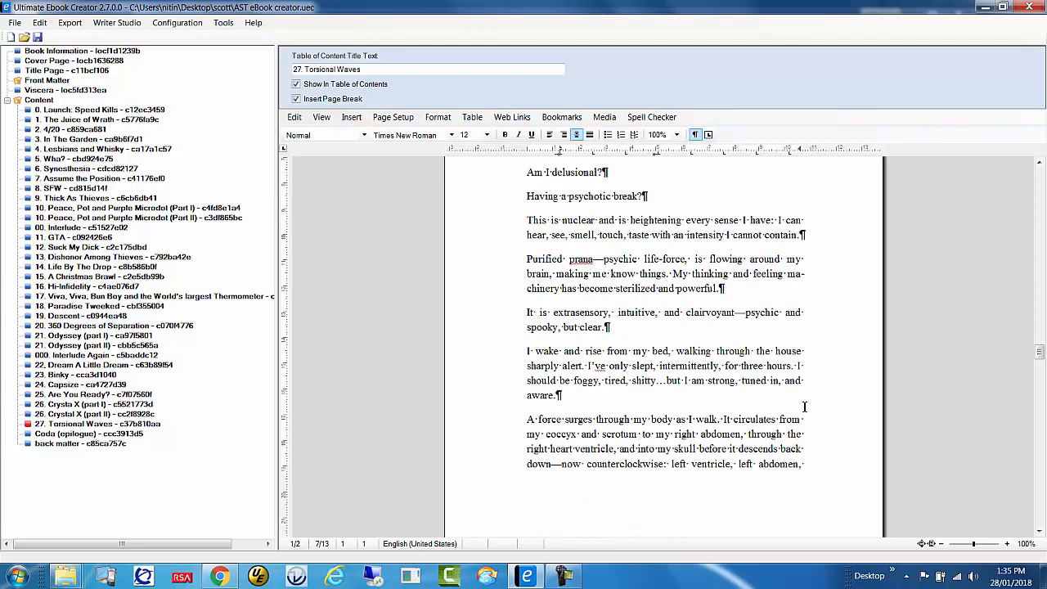
scroll(804, 406, "down", 15)
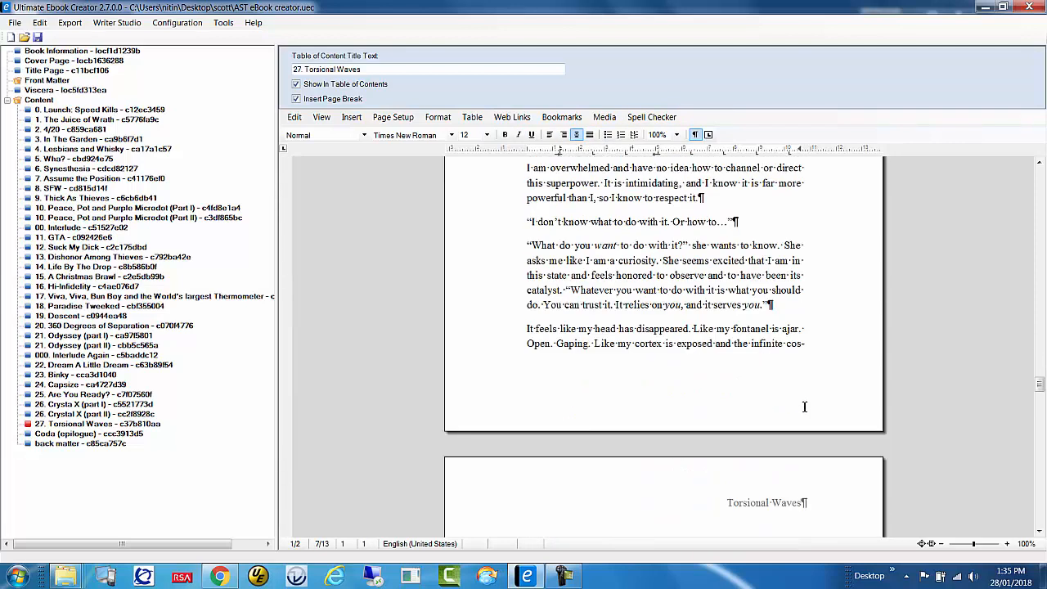
scroll(804, 406, "down", 15)
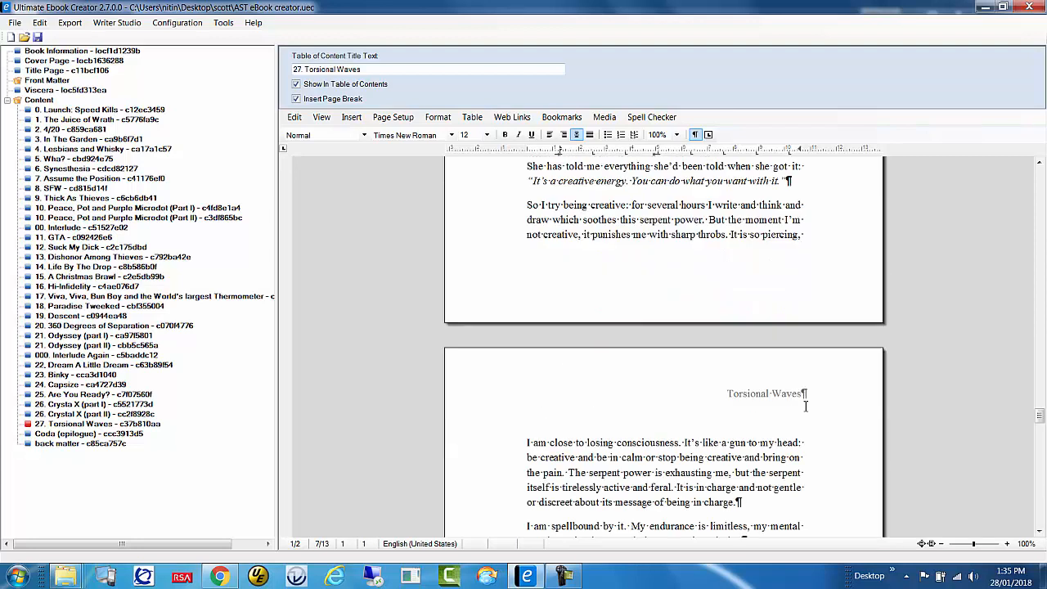
scroll(805, 407, "down", 15)
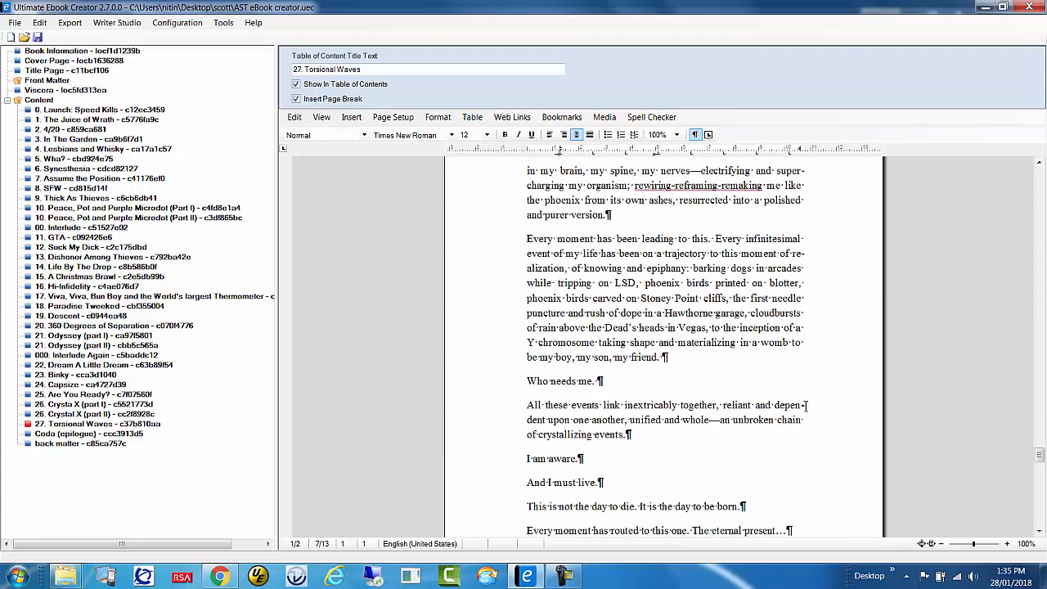
scroll(805, 407, "down", 11)
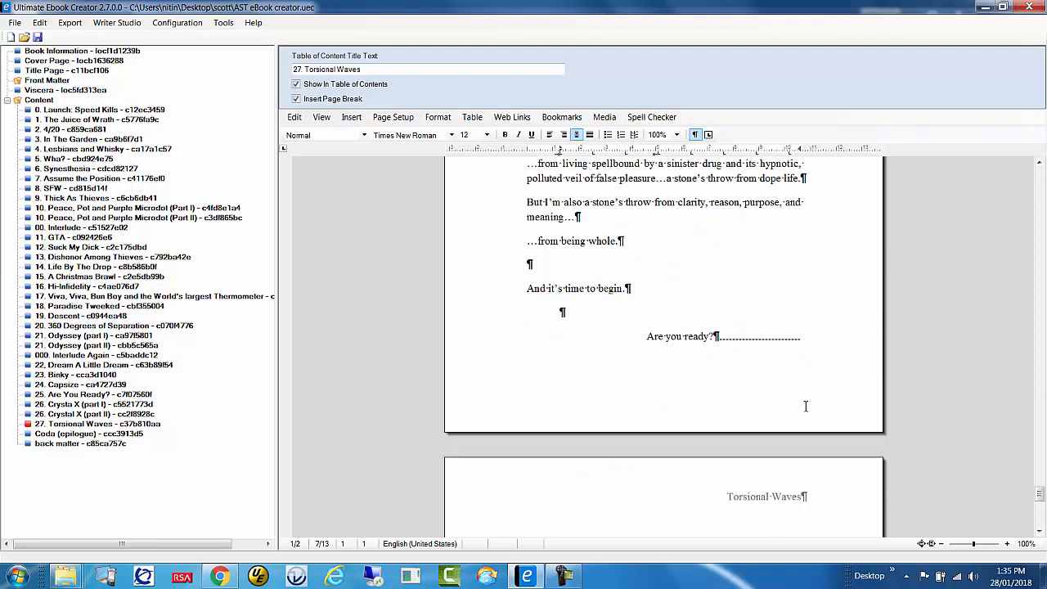
scroll(806, 370, "down", 2)
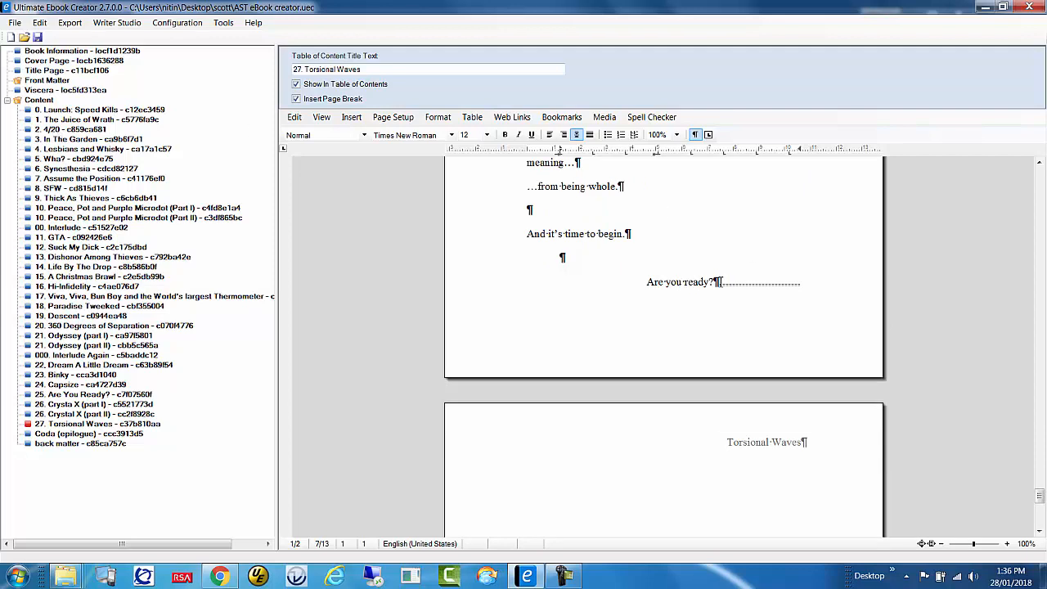
scroll(716, 419, "down", 10)
scroll(748, 432, "up", 12)
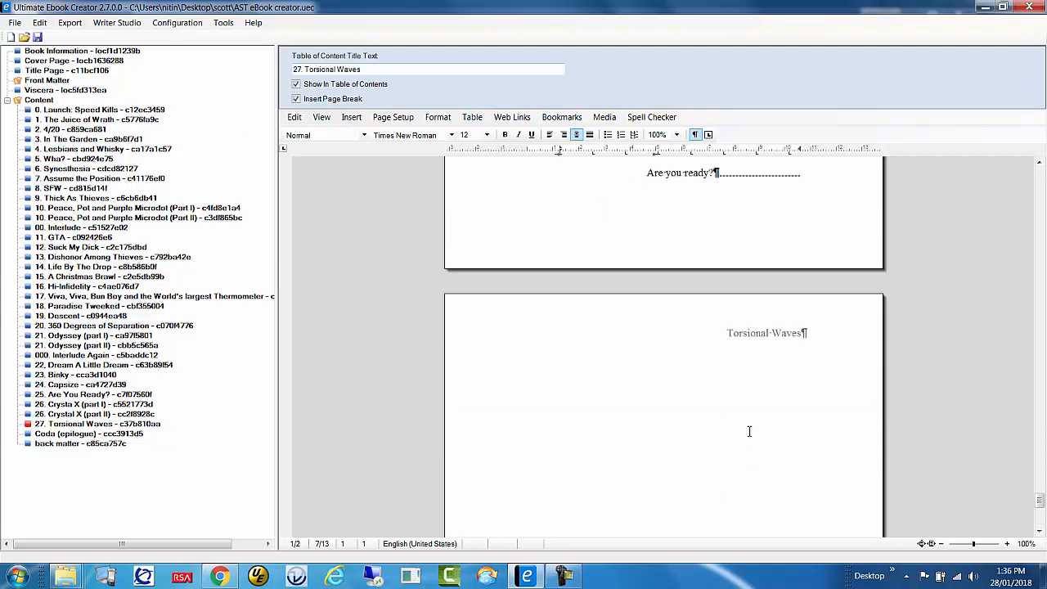
left_click(716, 336)
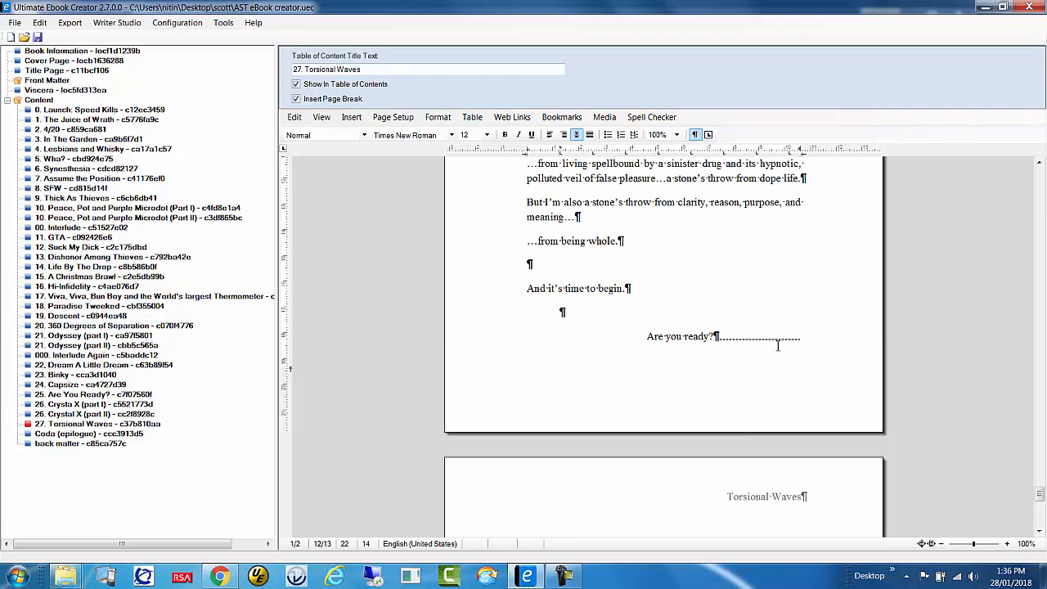
key("Delete")
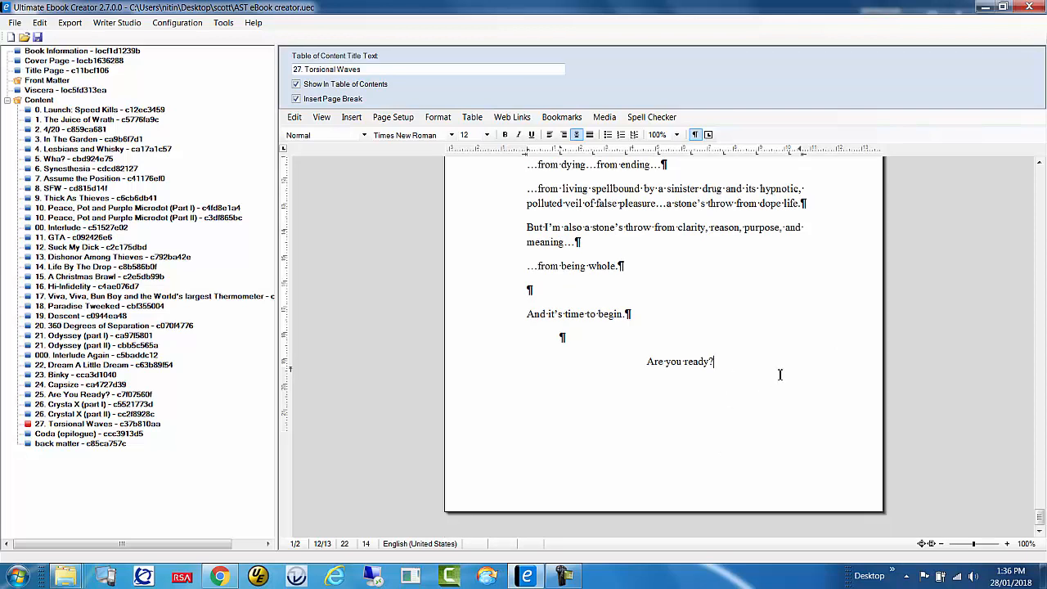
scroll(780, 377, "up", 5)
scroll(995, 337, "down", 4)
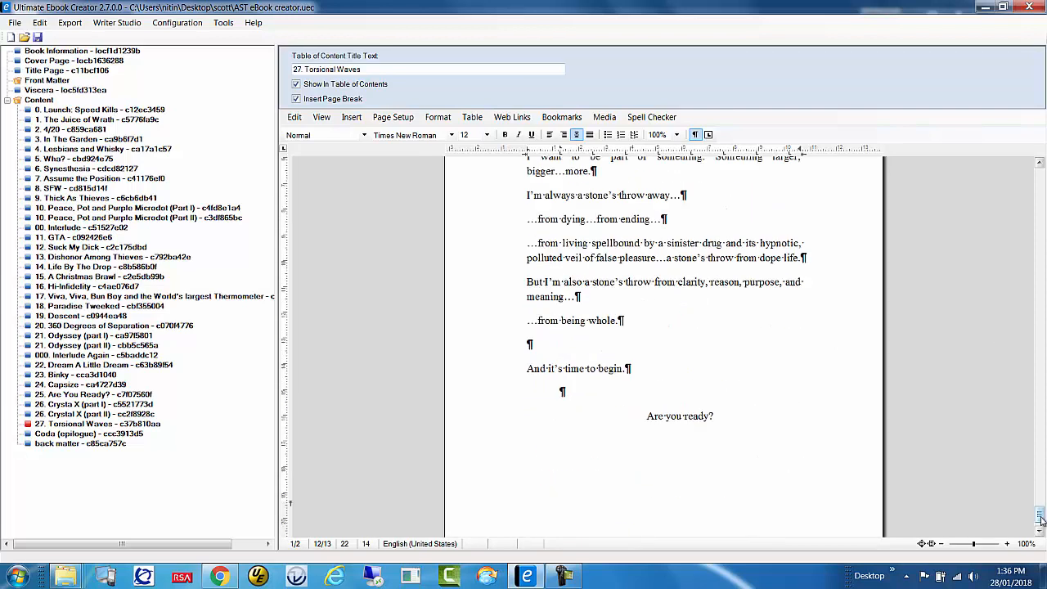
scroll(1040, 520, "up", 5)
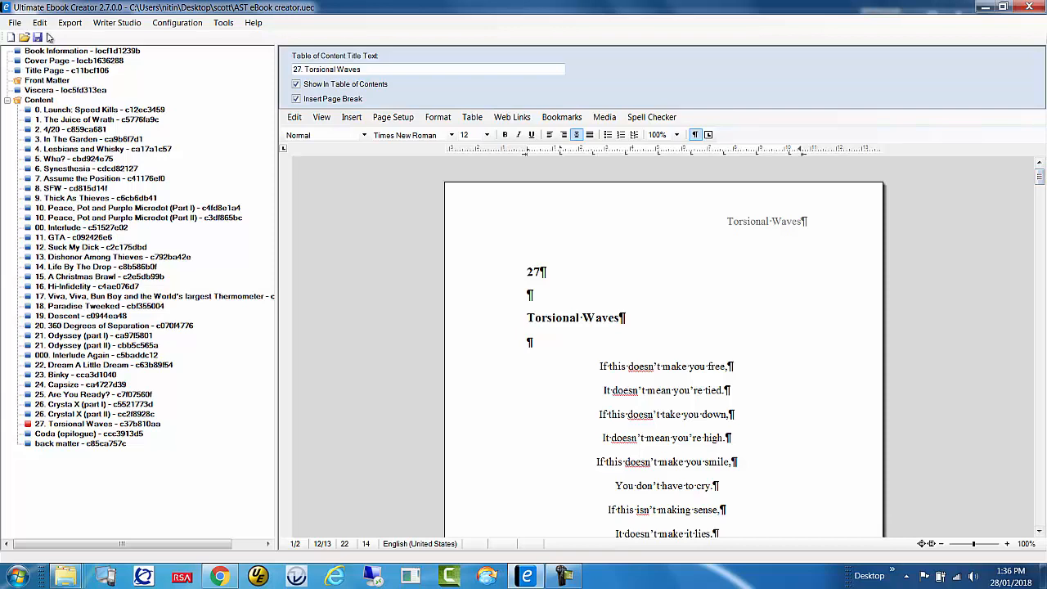
- Save the ebook project and export it to EPUB as AST eBook creator.epub, overwriting the existing file
left_click(37, 38)
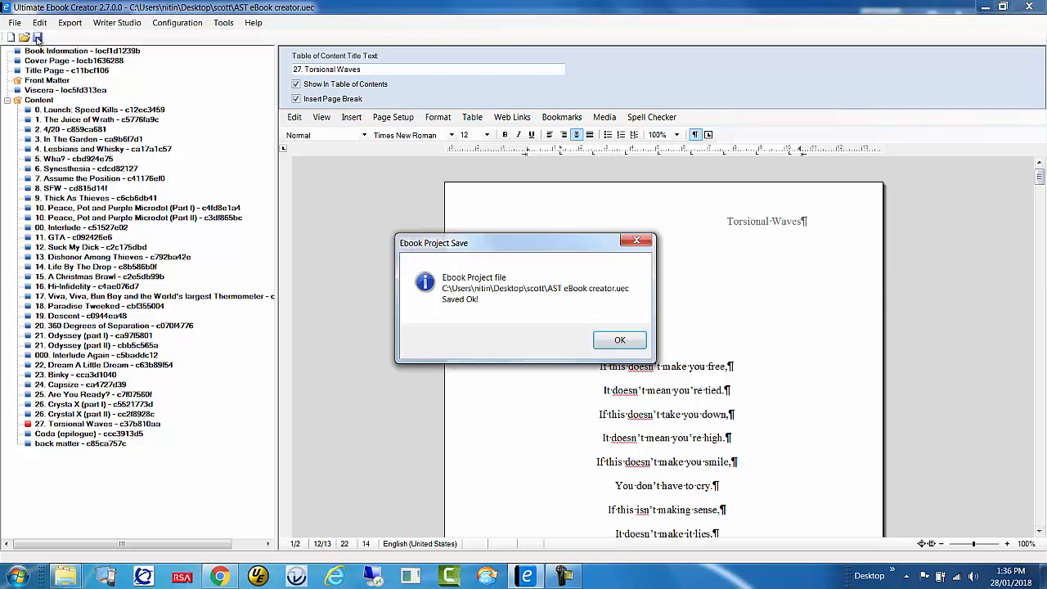
left_click(625, 345)
left_click(70, 22)
left_click(119, 51)
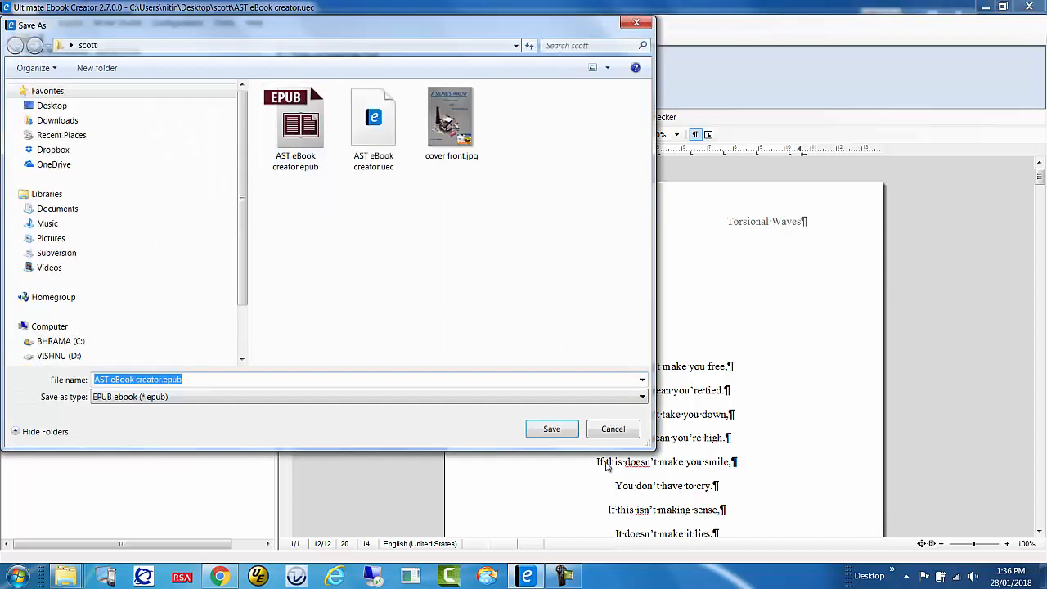
left_click(555, 431)
left_click(565, 290)
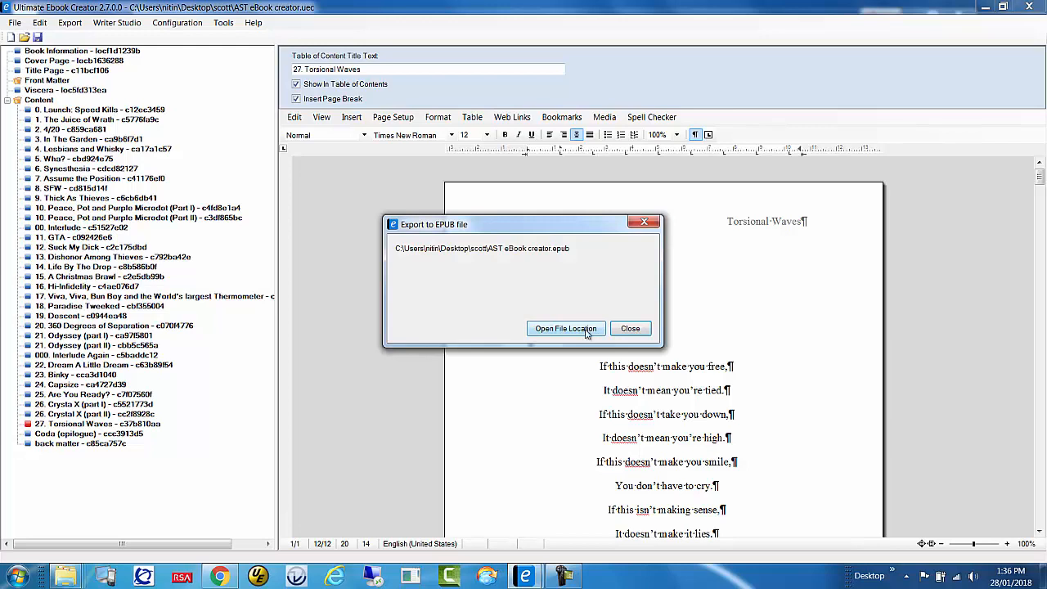
left_click(629, 329)
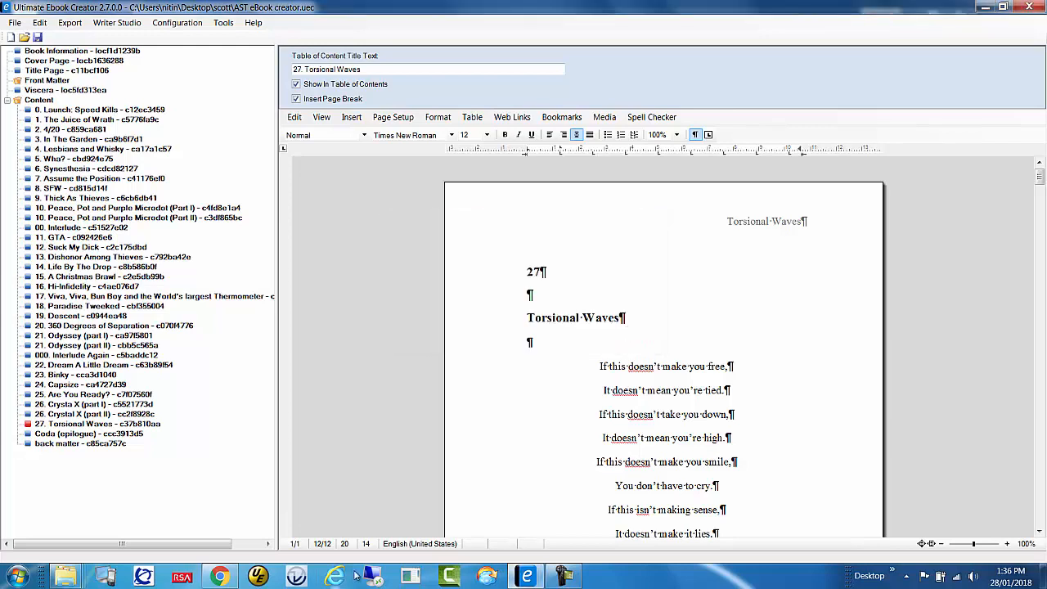
- Switch to the EPUB Validator in Chrome, validate the newly exported AST eBook creator.epub, and check the result line
left_click(222, 577)
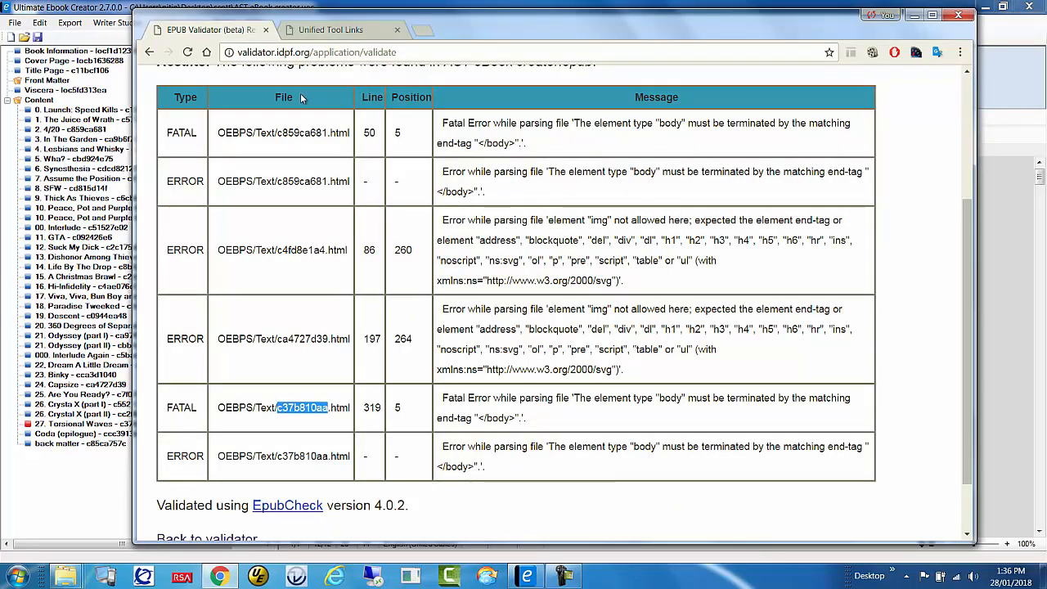
scroll(323, 311, "down", 1)
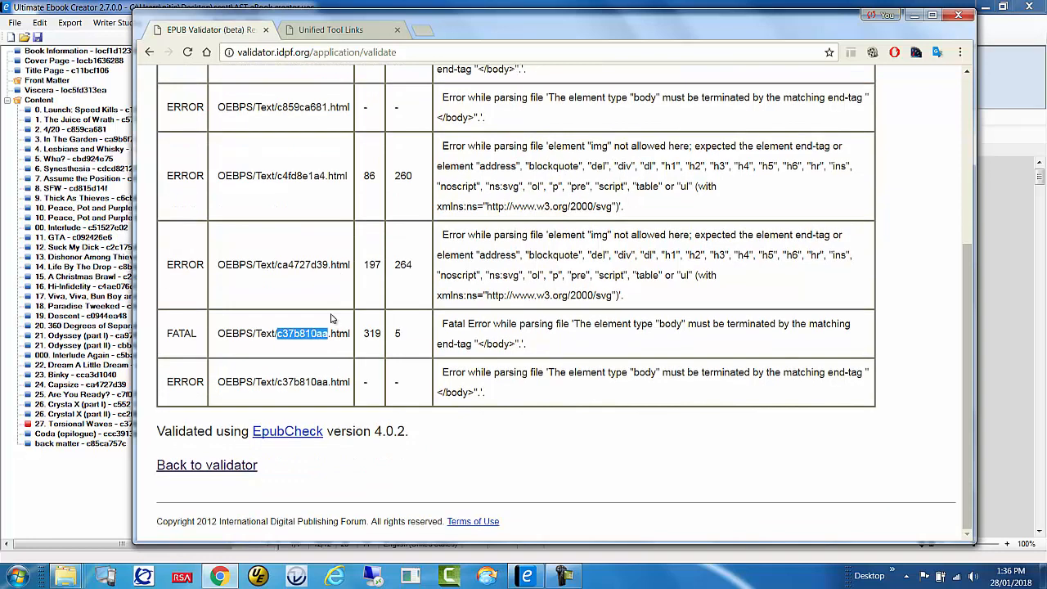
left_click(200, 468)
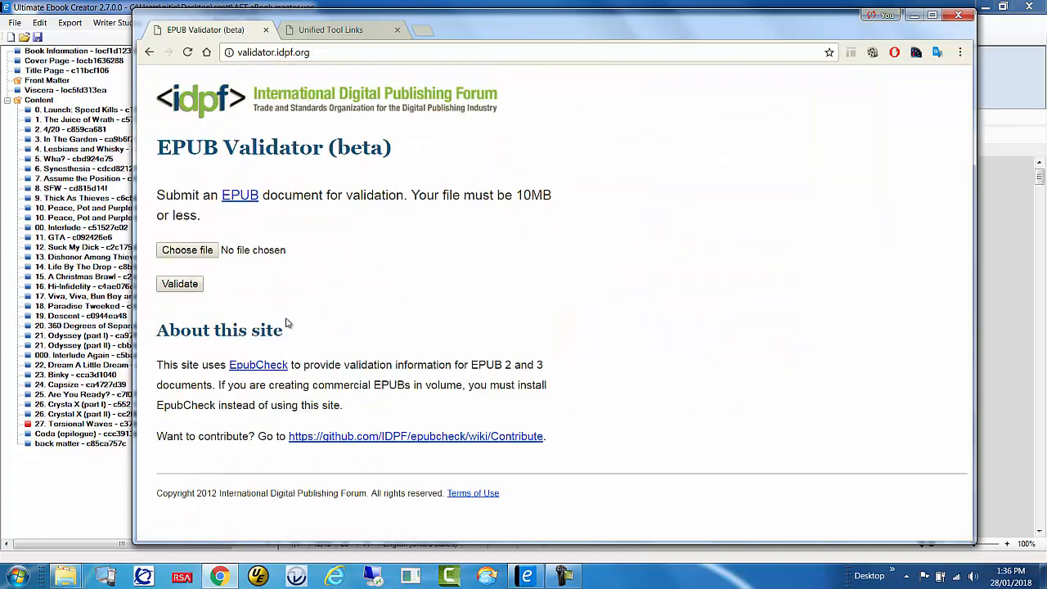
left_click(186, 250)
left_click(360, 114)
left_click(660, 475)
left_click(188, 287)
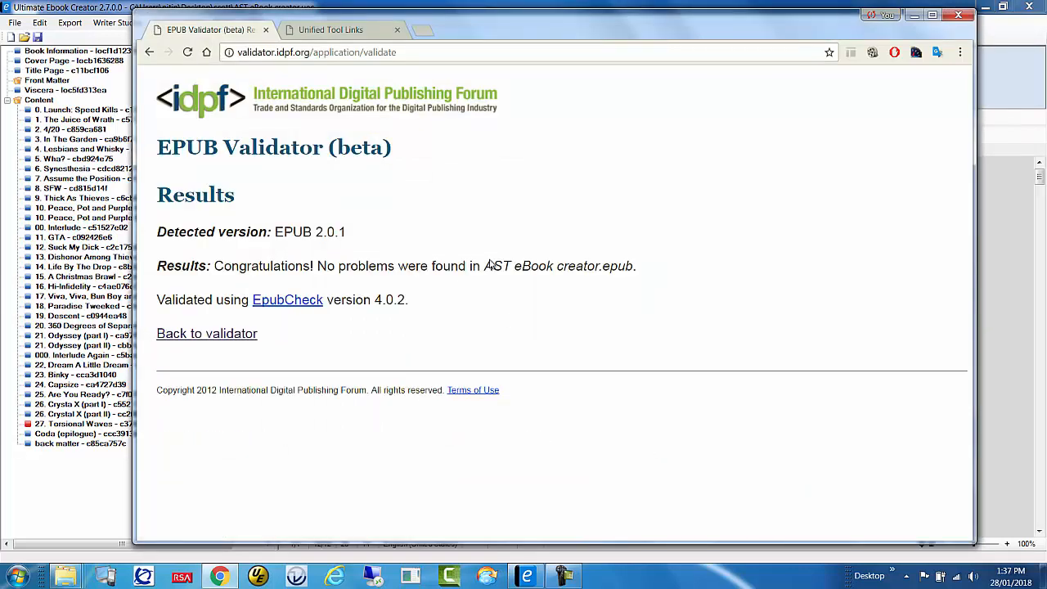
left_click_drag(215, 268, 651, 264)
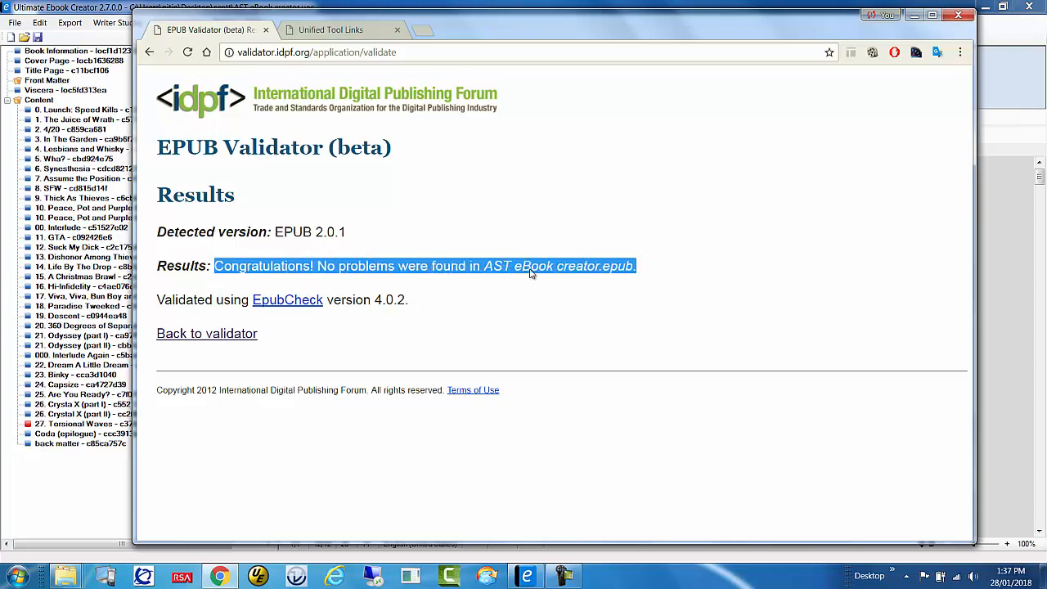
left_click(327, 282)
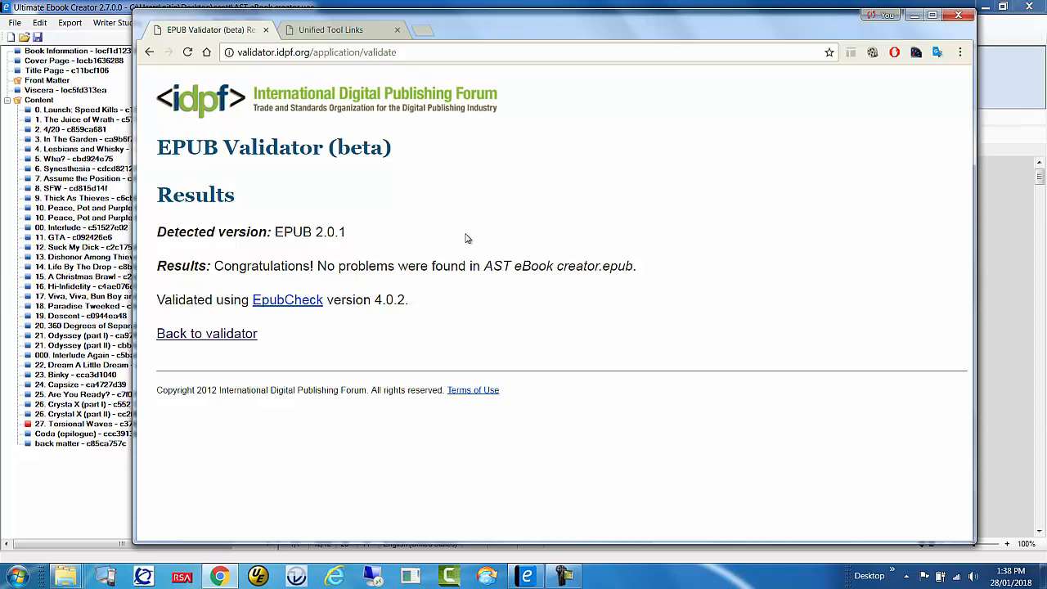
left_click_drag(634, 30, 616, 31)
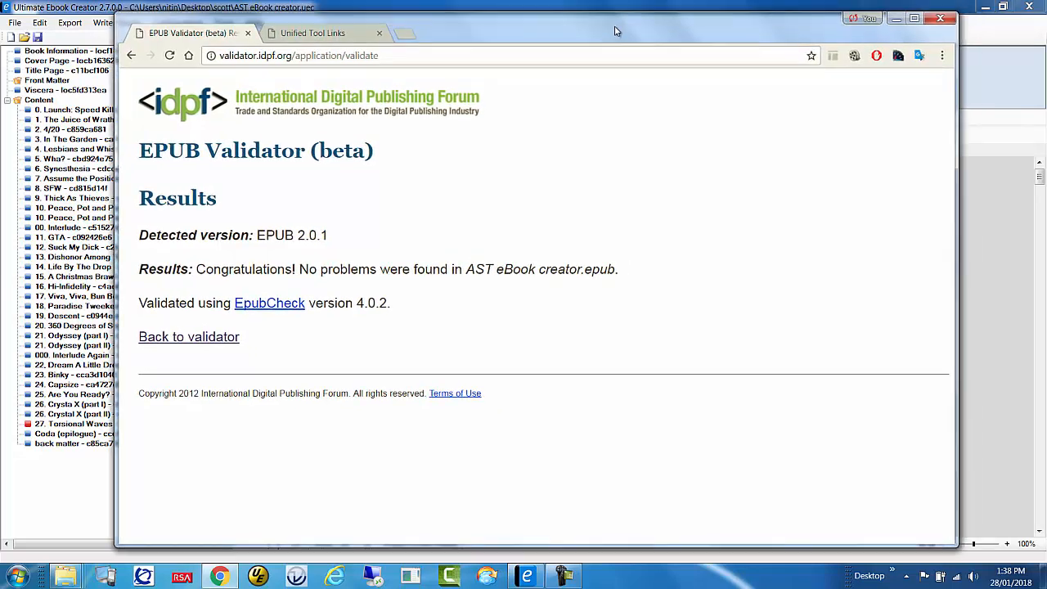
left_click_drag(119, 16, 155, 56)
left_click_drag(572, 72, 563, 53)
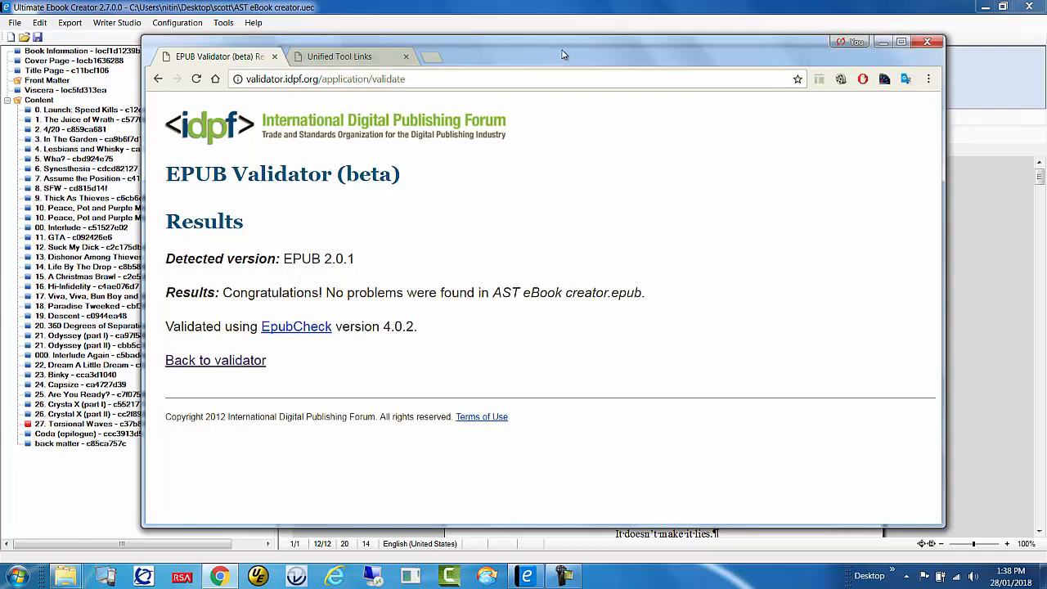